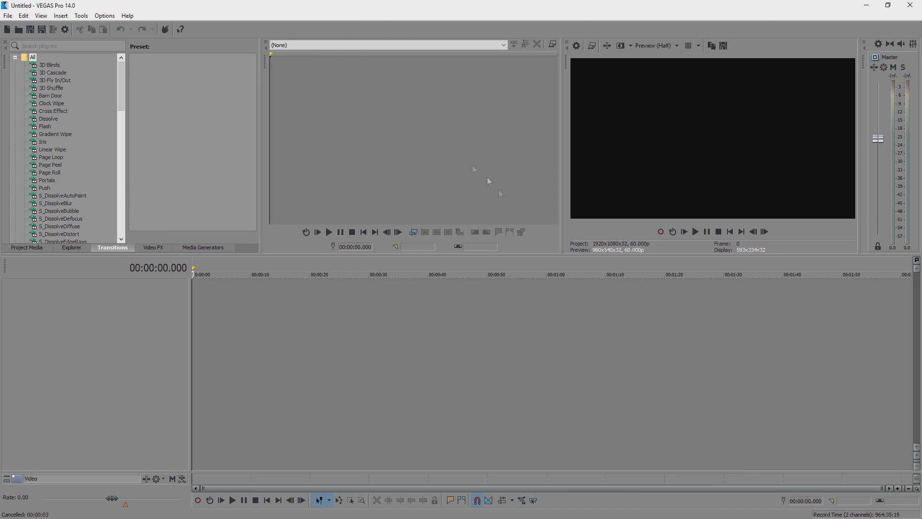
- Import the Minecraft gameplay clip onto the timeline from the project start
left_click(498, 347)
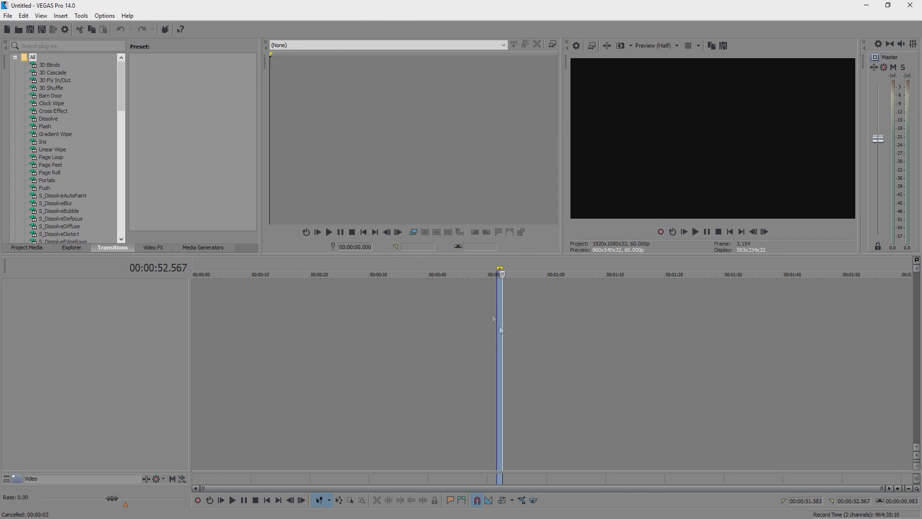
left_click(295, 335)
left_click(8, 16)
left_click(48, 248)
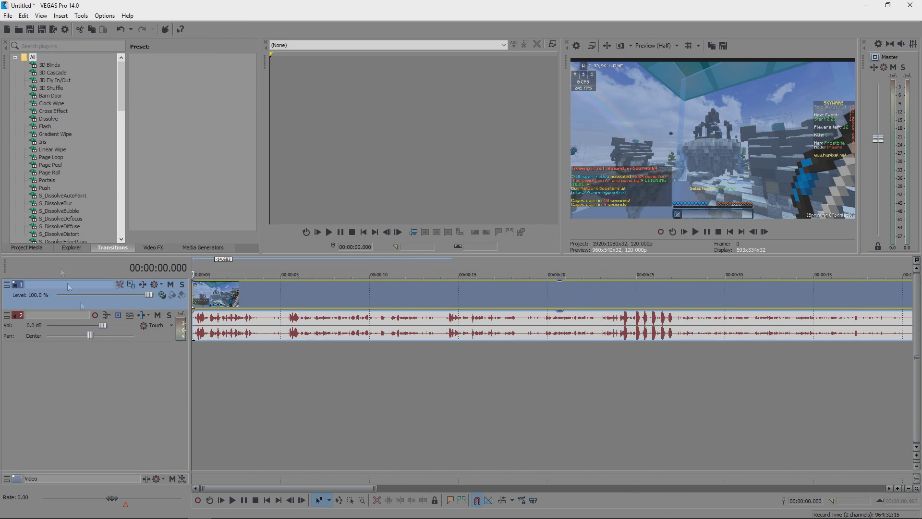
scroll(459, 383, "down", 4)
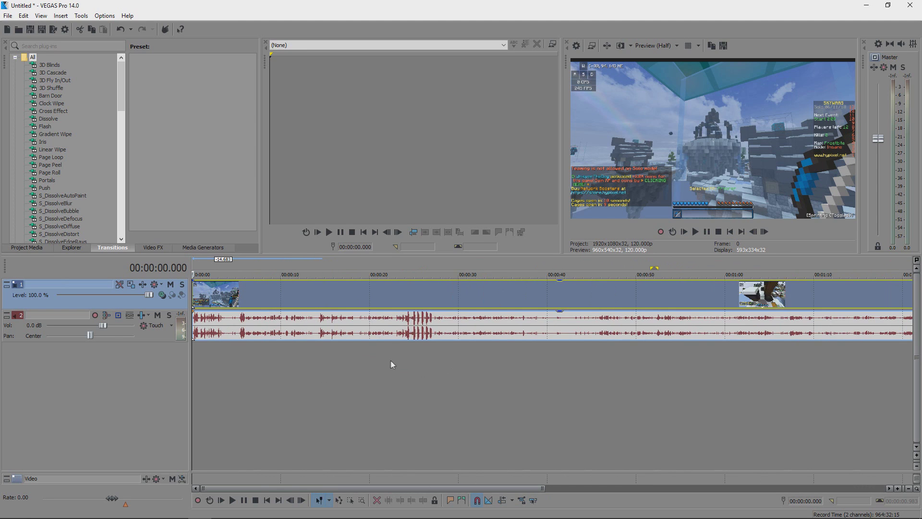
- Mark a loop region across the clip and play it from the start
mouse_move(421, 268)
left_mouse_down()
mouse_move(368, 267)
mouse_move(740, 268)
left_mouse_up()
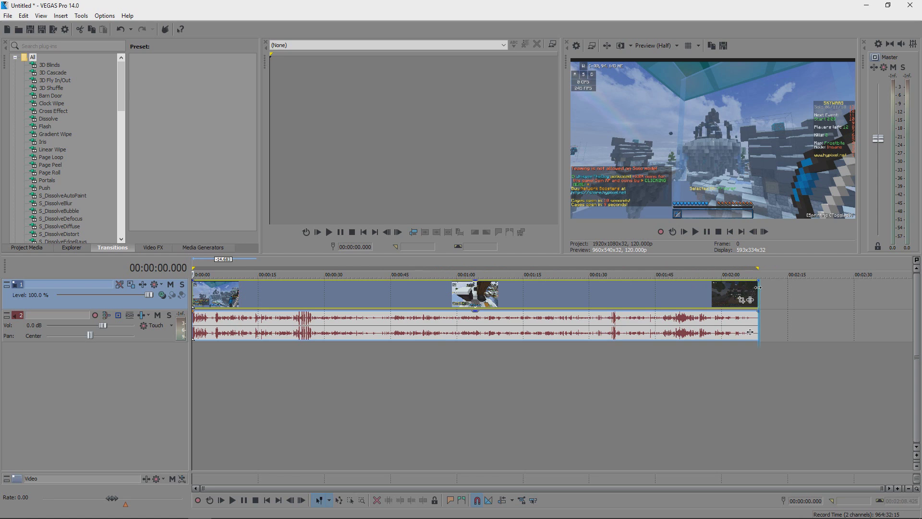
left_click(336, 358)
left_click(206, 370)
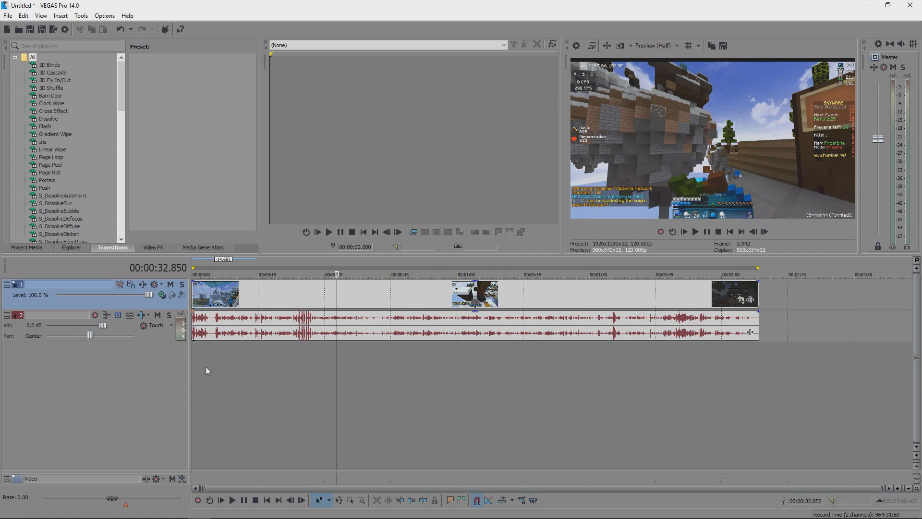
scroll(202, 370, "up", 5)
left_click(194, 361)
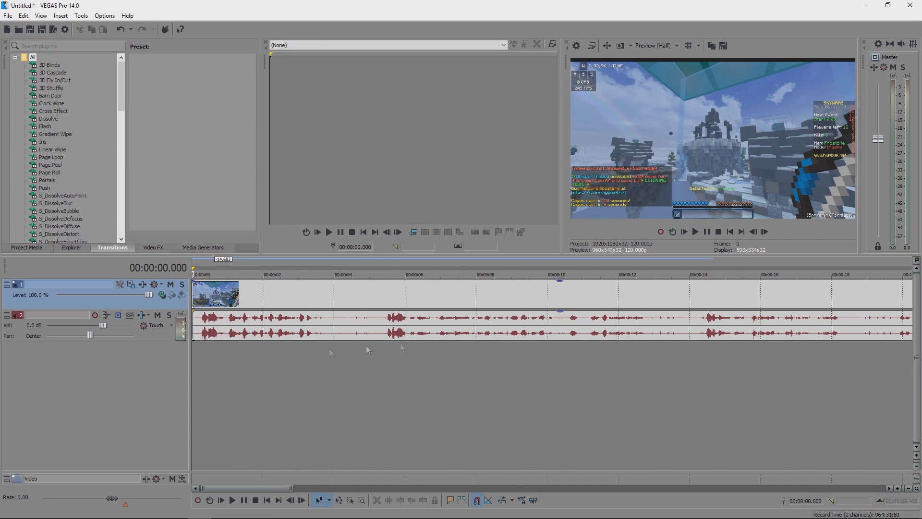
left_click(705, 236)
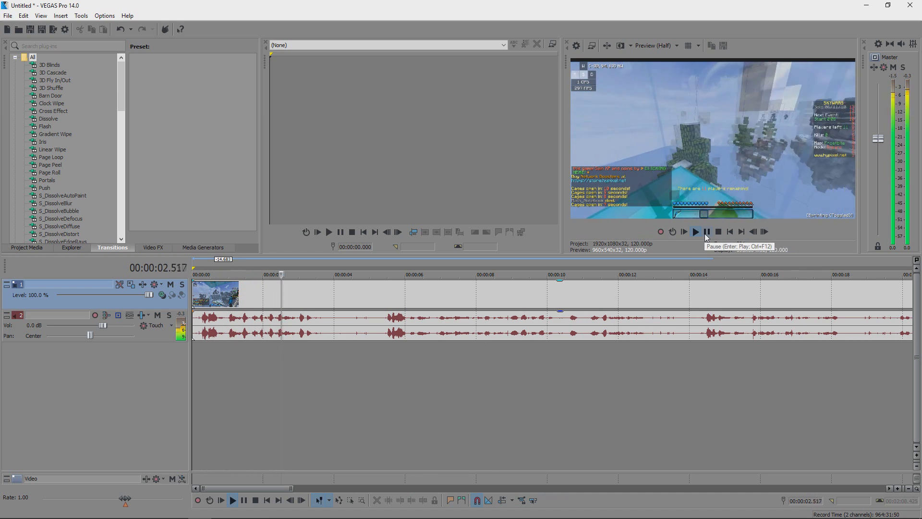
- Add a short fade-in to the gameplay clip's start and preview the opening
left_click(707, 234)
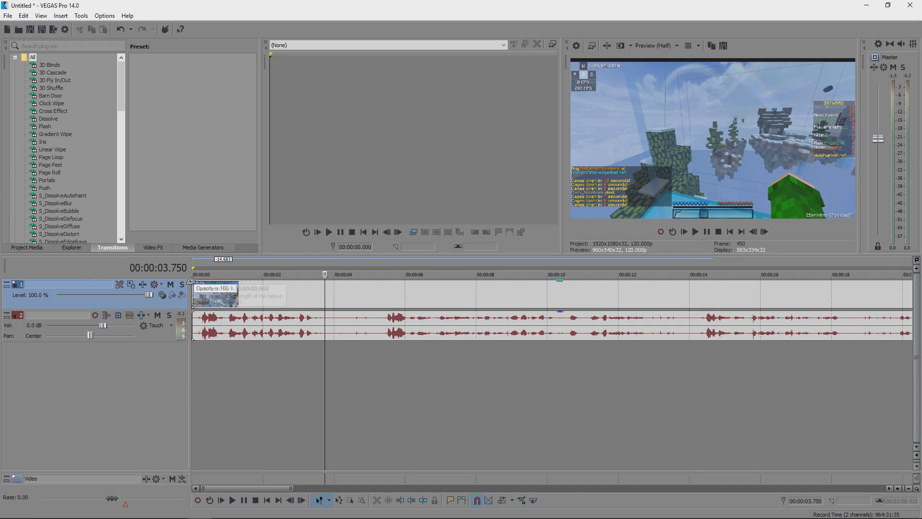
left_click_drag(190, 281, 204, 281)
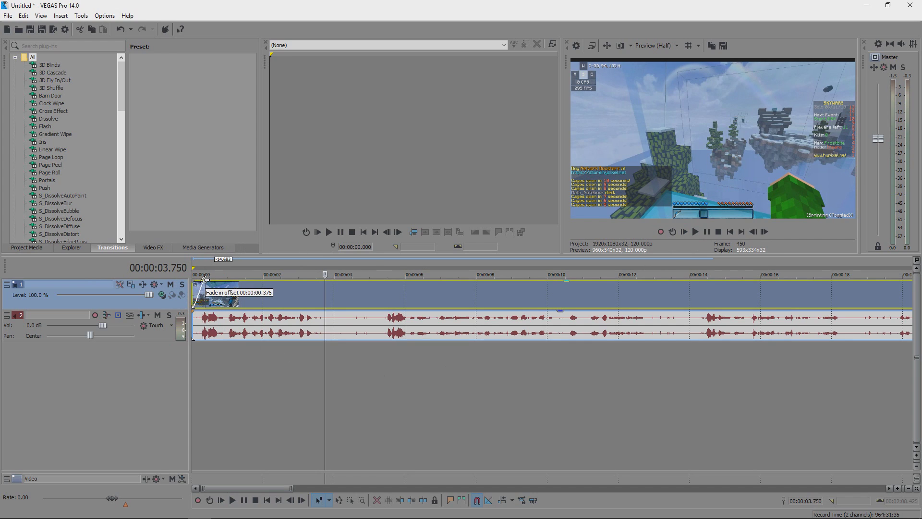
left_click(195, 292)
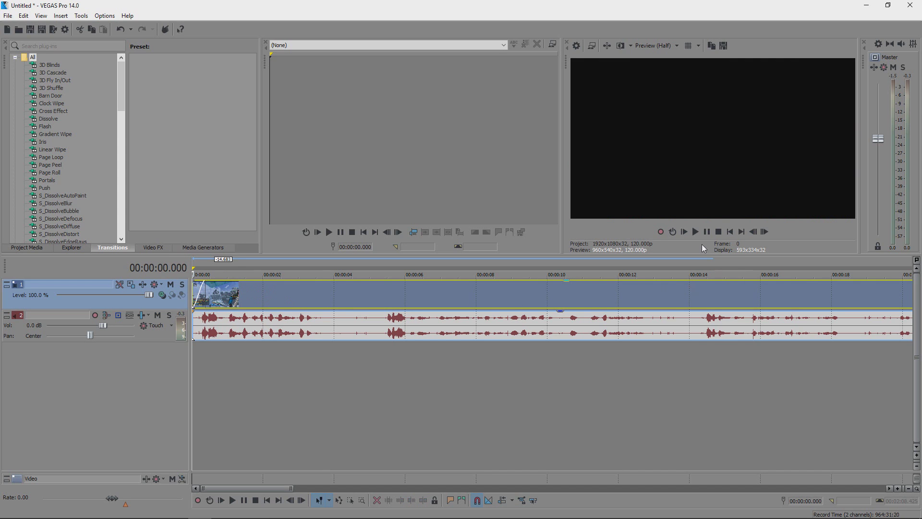
left_click(696, 231)
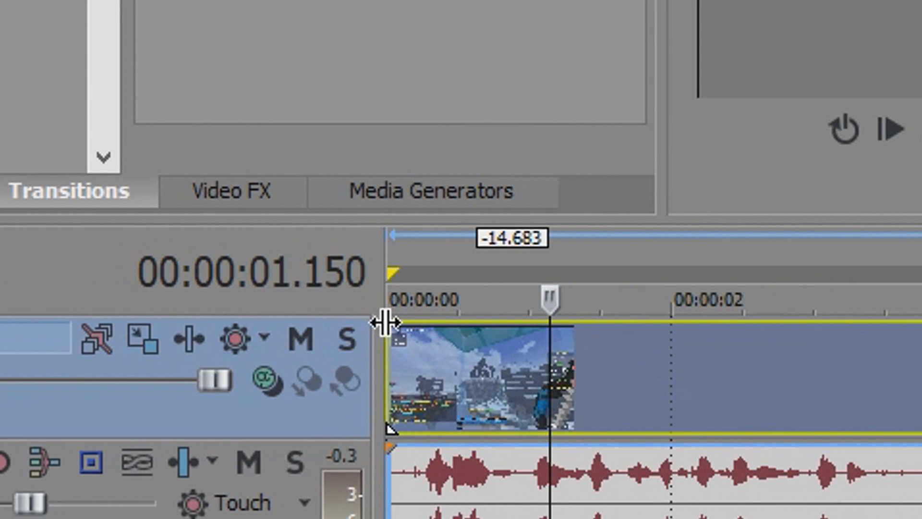
scroll(385, 332, "up", 3)
scroll(384, 332, "up", 3)
scroll(385, 330, "down", 5)
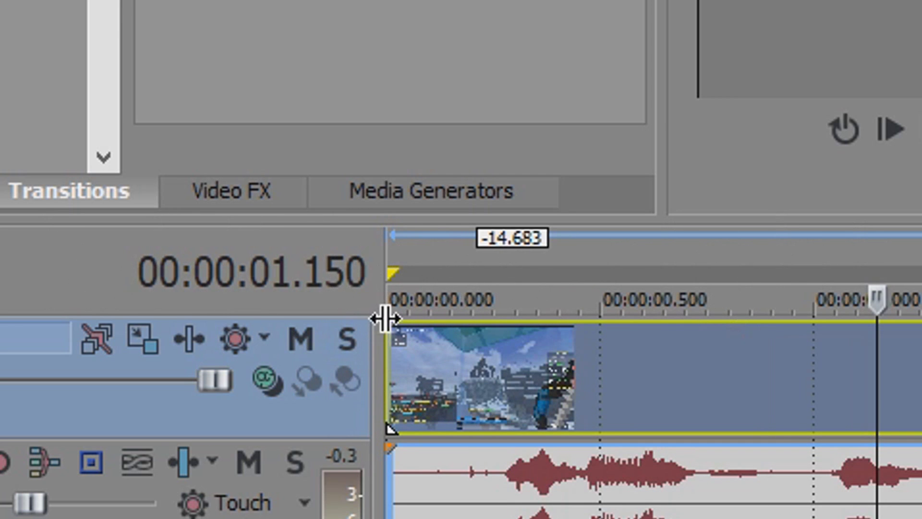
- Lengthen the fade-in to about 0.28 seconds and preview it, then rewind to the start
left_click_drag(387, 318, 510, 318)
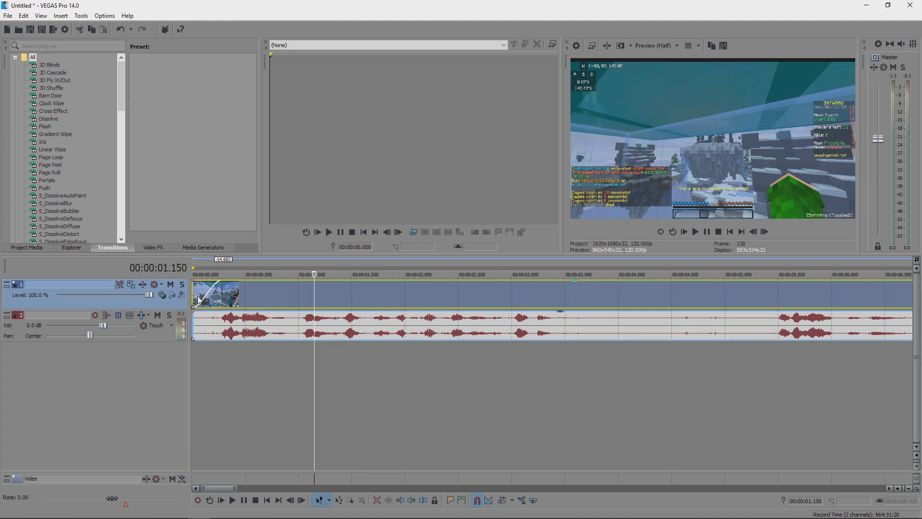
left_click(198, 300)
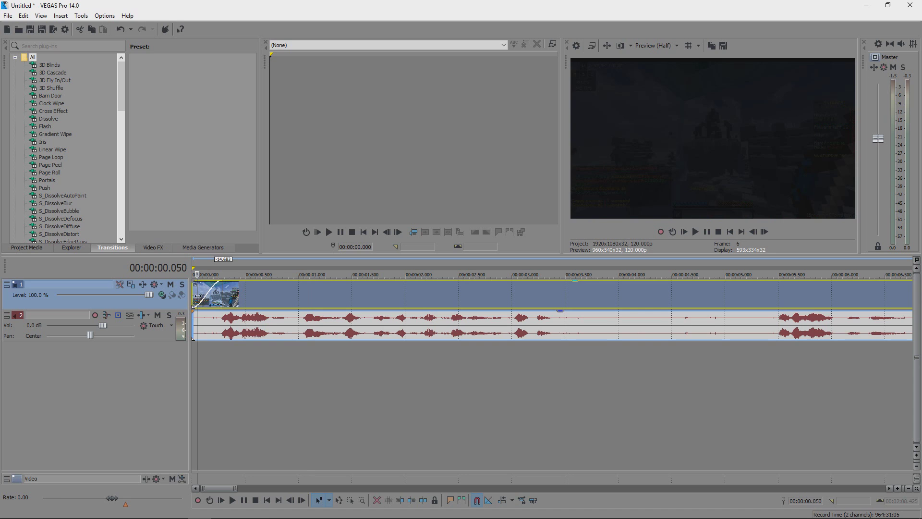
key("space")
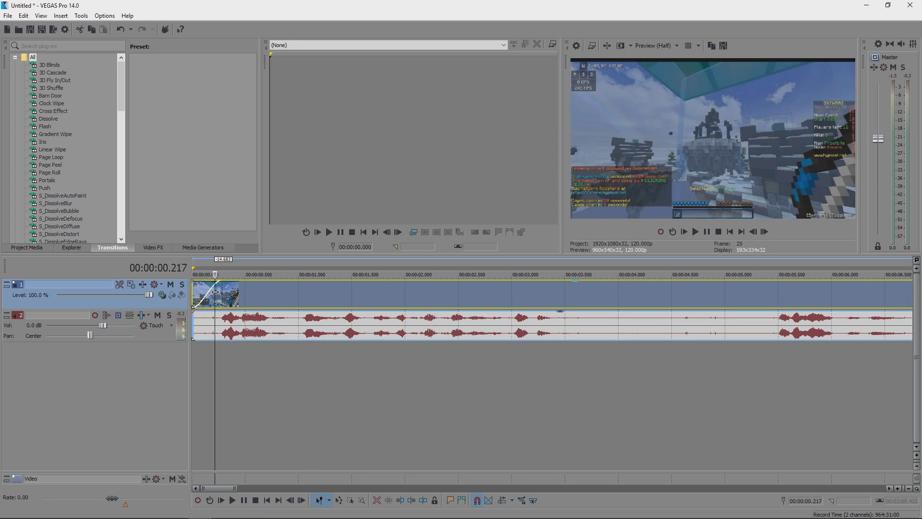
key("ctrl+Home")
- Replay the opening and pause at 3.75 seconds to find the cut point
left_click(695, 232)
left_click(707, 232)
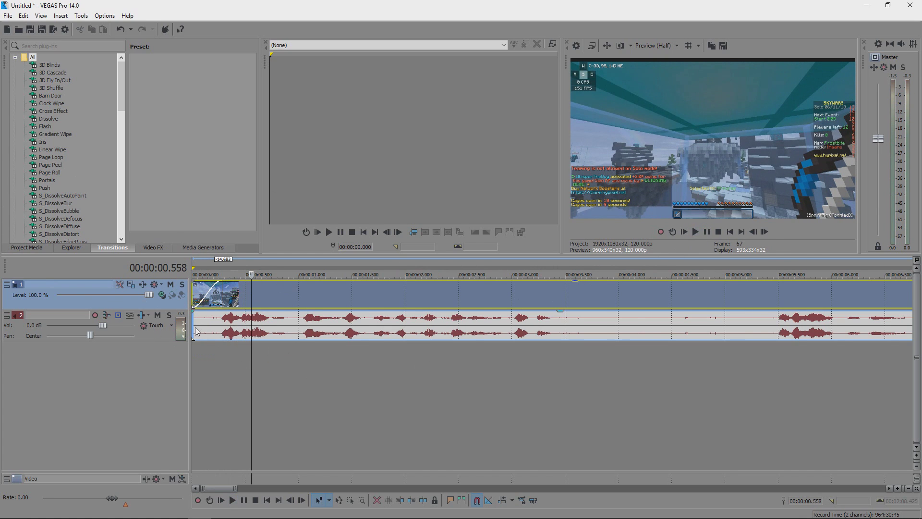
scroll(289, 326, "down", 2)
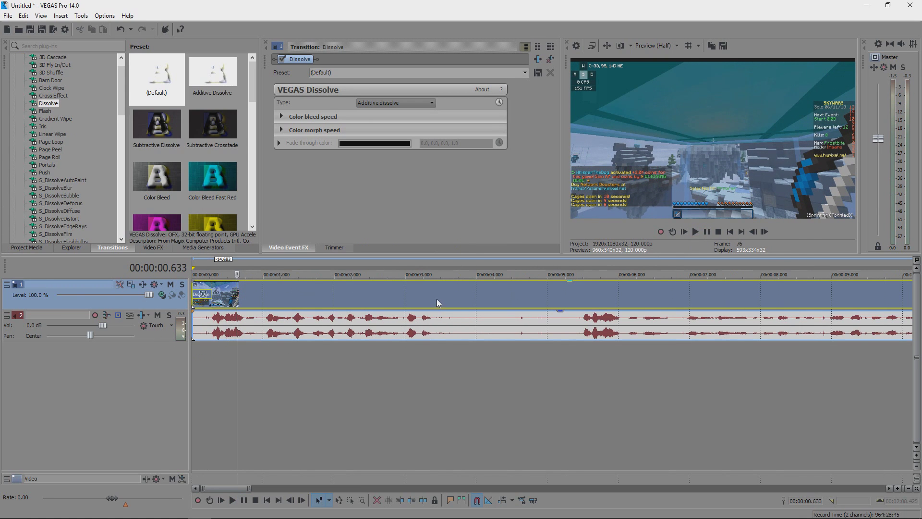
left_click(402, 304)
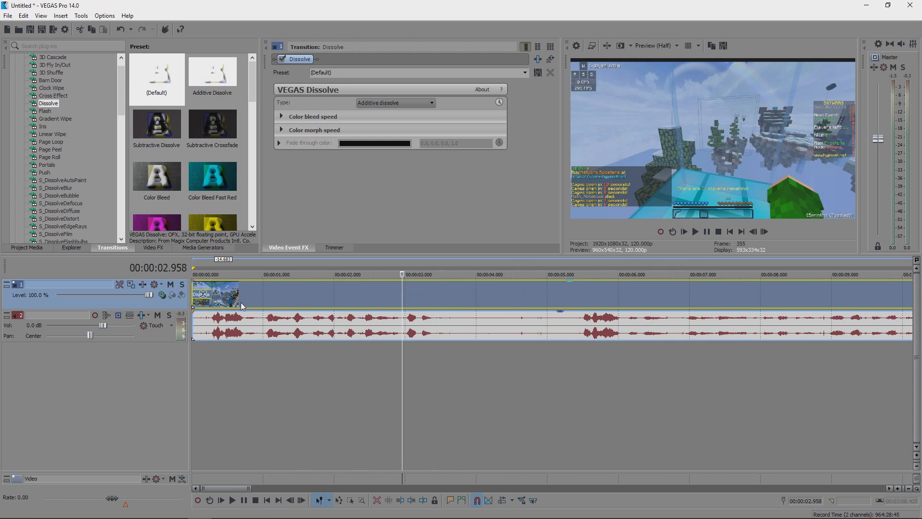
left_click(231, 303)
left_click(707, 232)
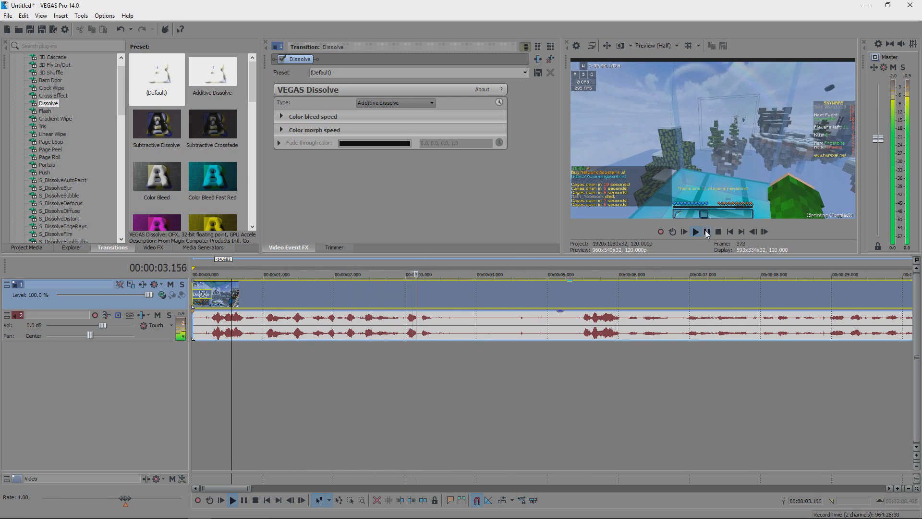
left_click(707, 233)
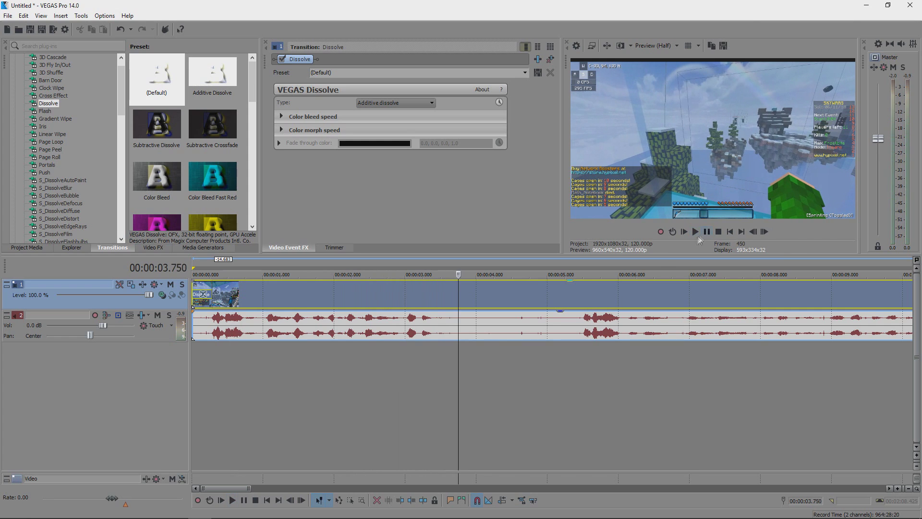
- Split the clip at 3.725 seconds, trim the right piece's start, and review the cut
left_click(457, 298)
key("s")
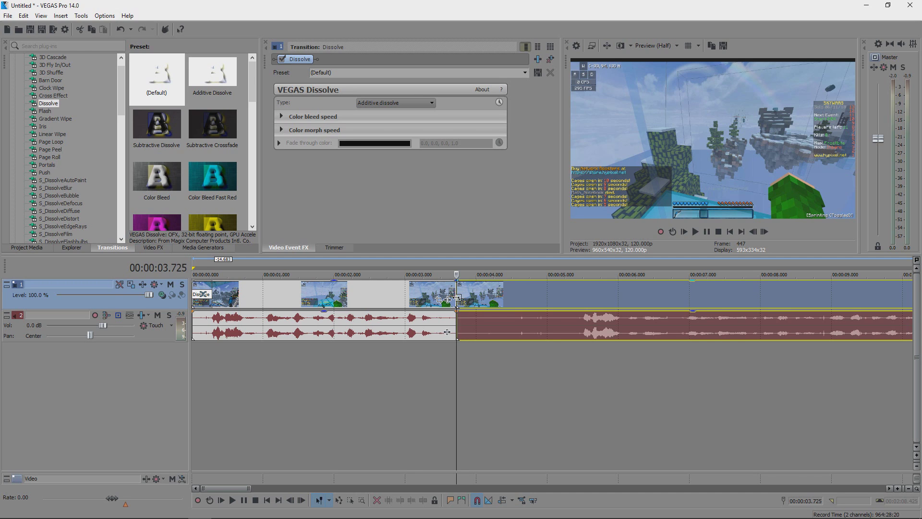
left_click_drag(457, 298, 483, 305)
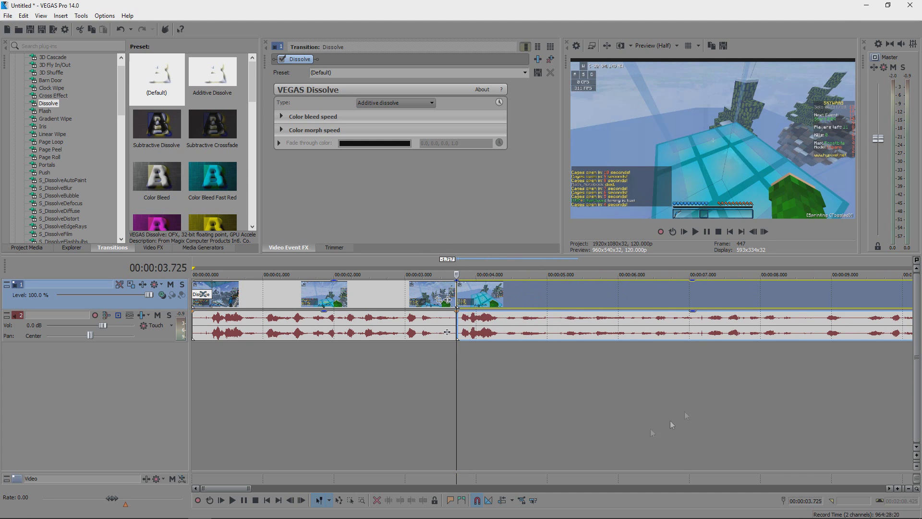
left_click(407, 300)
left_click(695, 232)
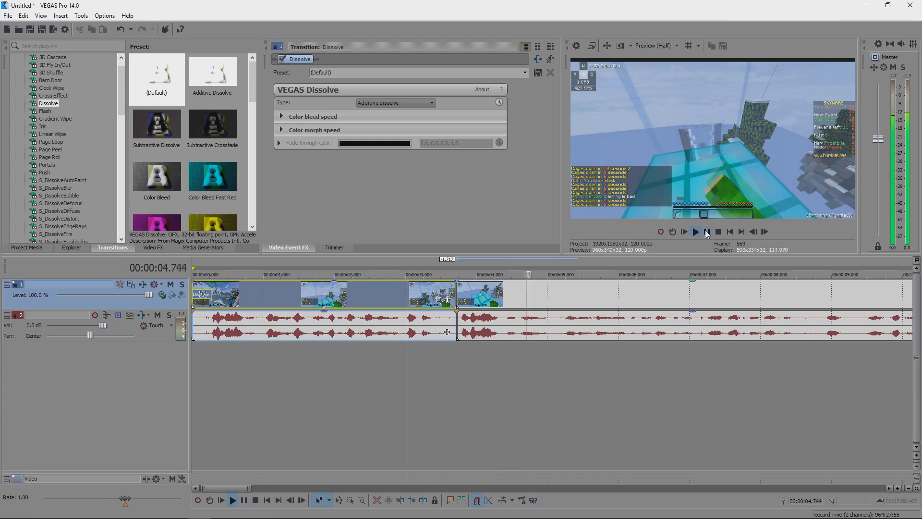
left_click(707, 232)
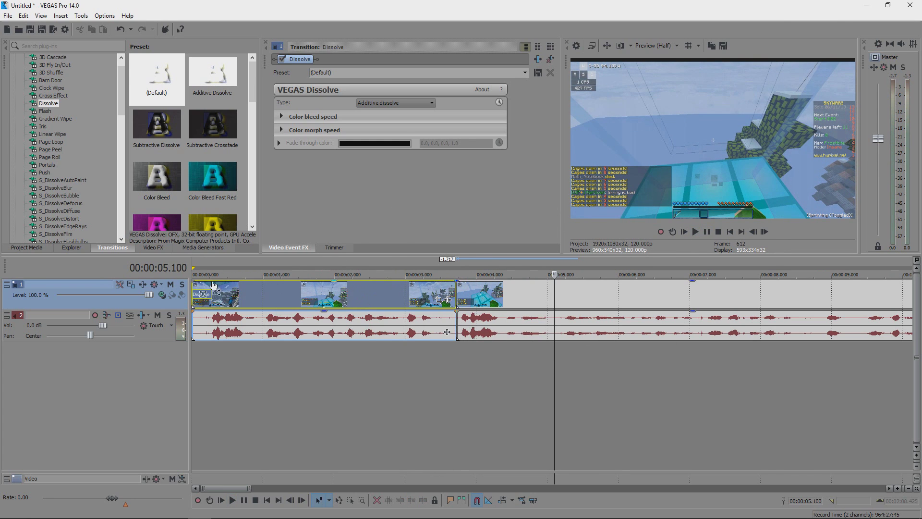
scroll(452, 333, "down", 2)
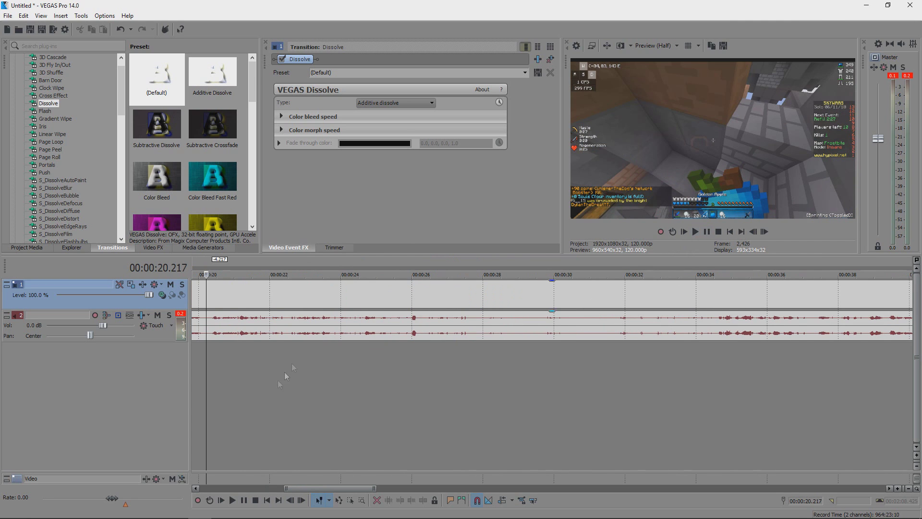
scroll(285, 376, "up", 2)
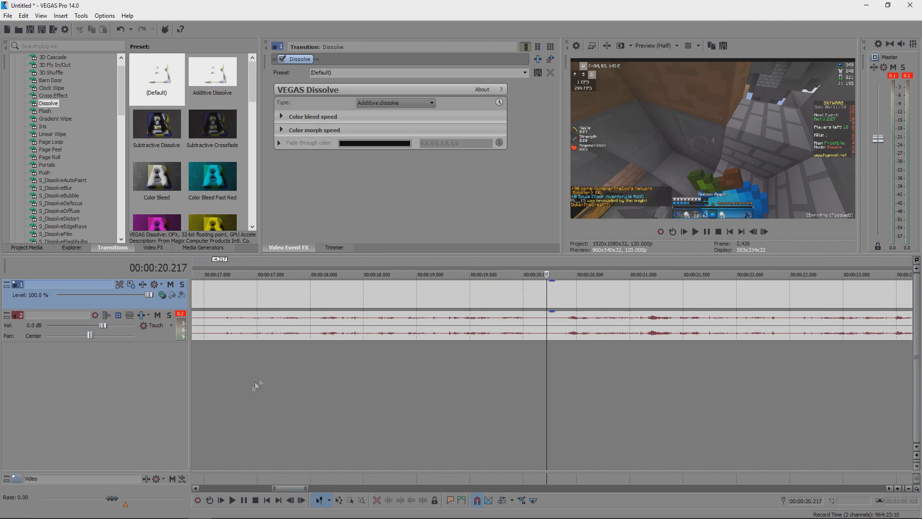
left_click(546, 298)
- Play the edit from the project start to check the Dissolve transitions, then pause
scroll(567, 336, "down", 6)
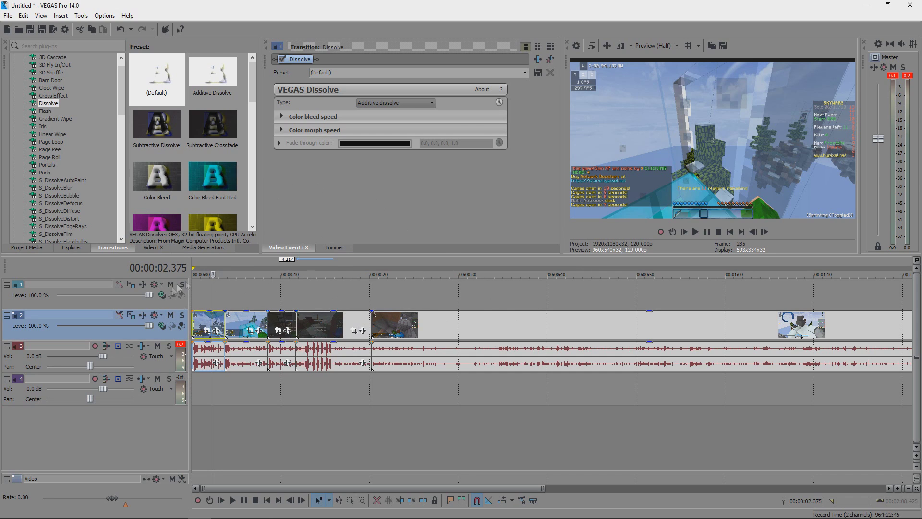
left_click(223, 292)
left_click(206, 294)
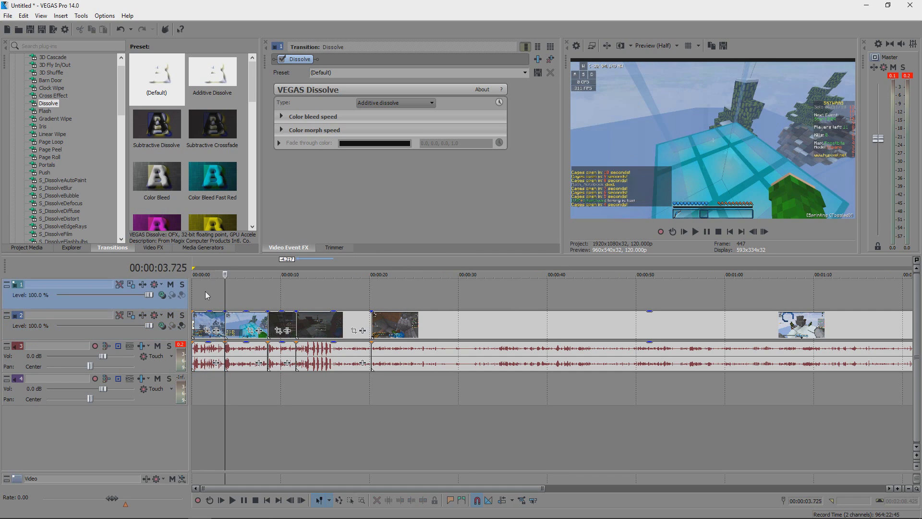
left_click(264, 291)
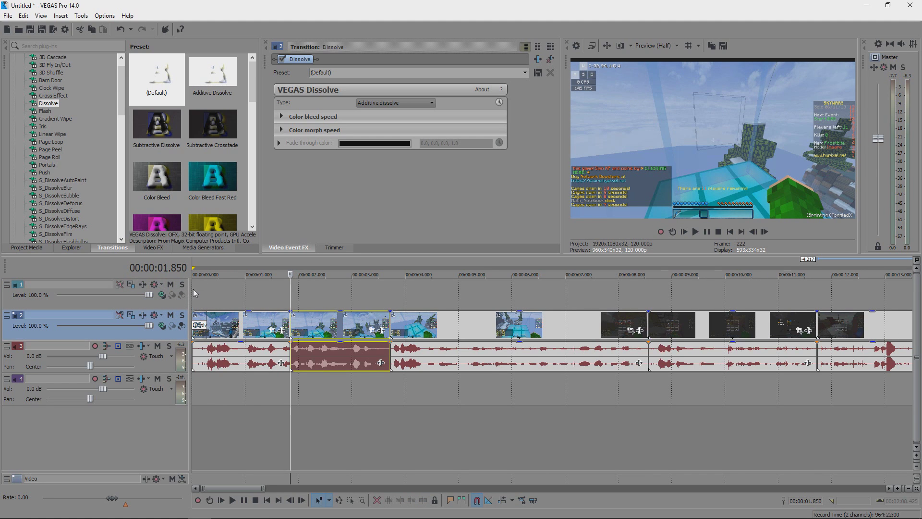
left_click(195, 293)
left_click(695, 232)
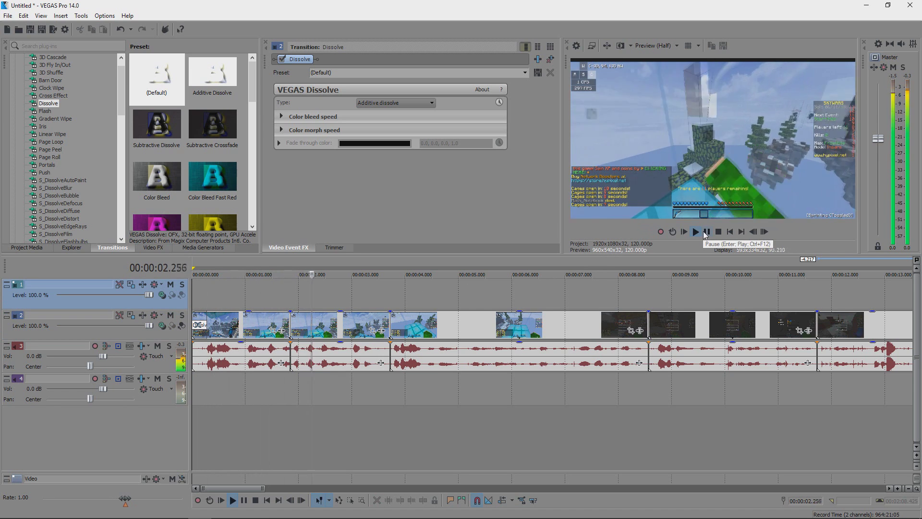
left_click(706, 232)
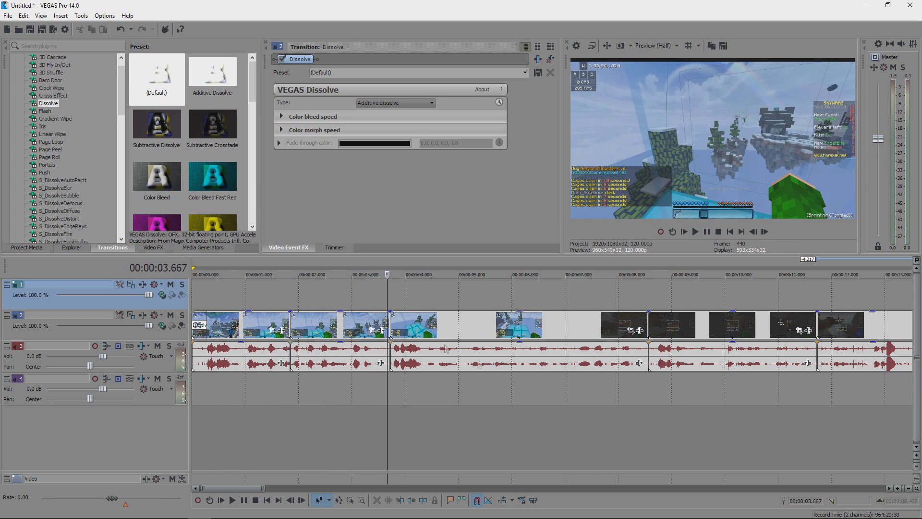
- In Pan/Crop, move the start keyframe to 0.8 s, then enlarge and rotate the end frame to -720 degrees
left_click(373, 330)
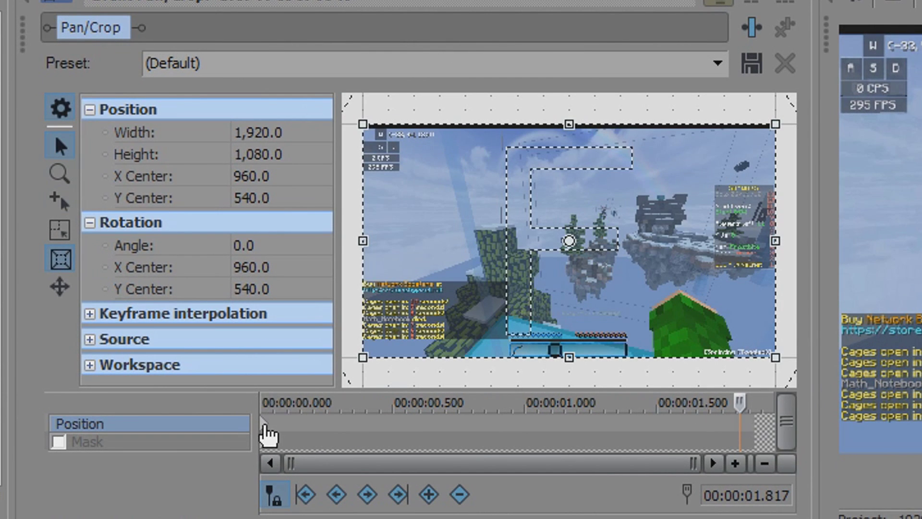
left_click(263, 425)
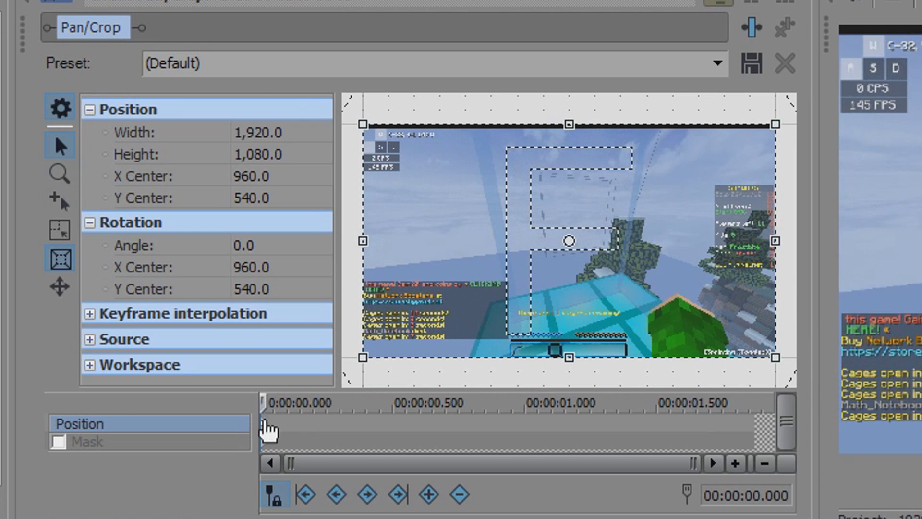
left_click_drag(265, 425, 206, 414)
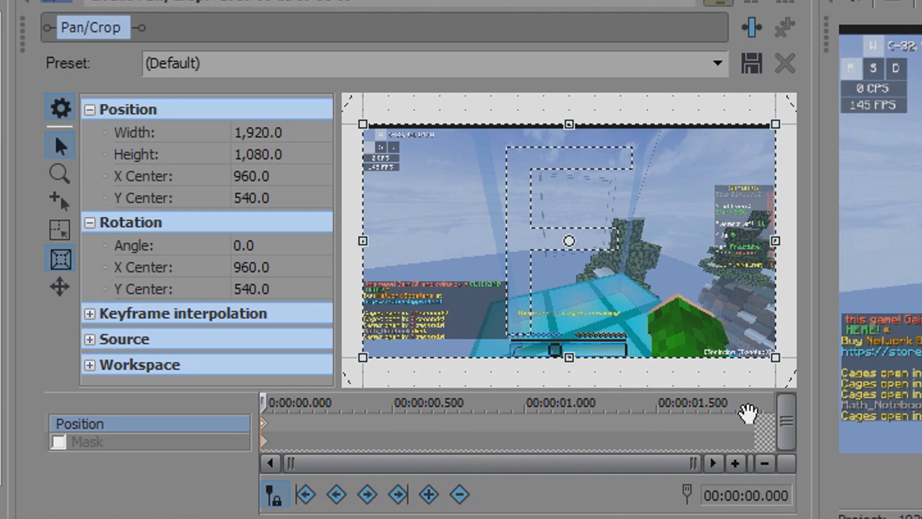
left_click(754, 427)
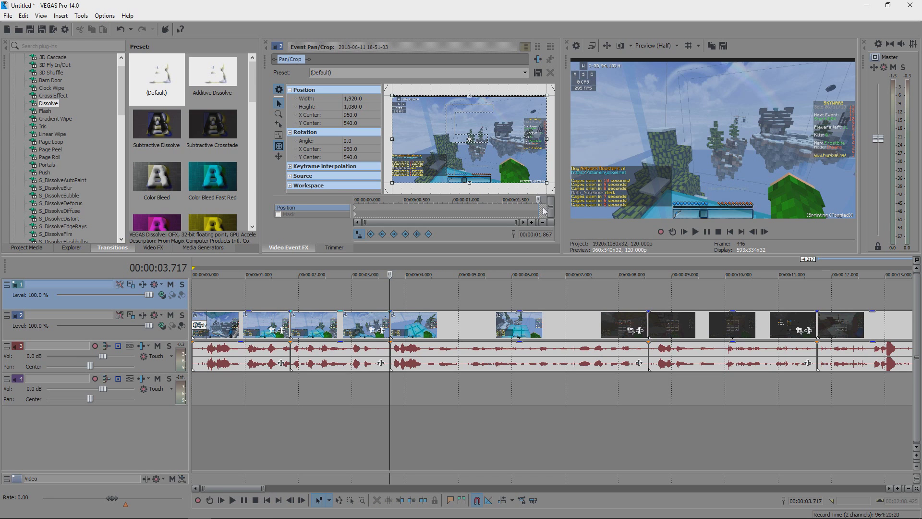
scroll(499, 164, "down", 3)
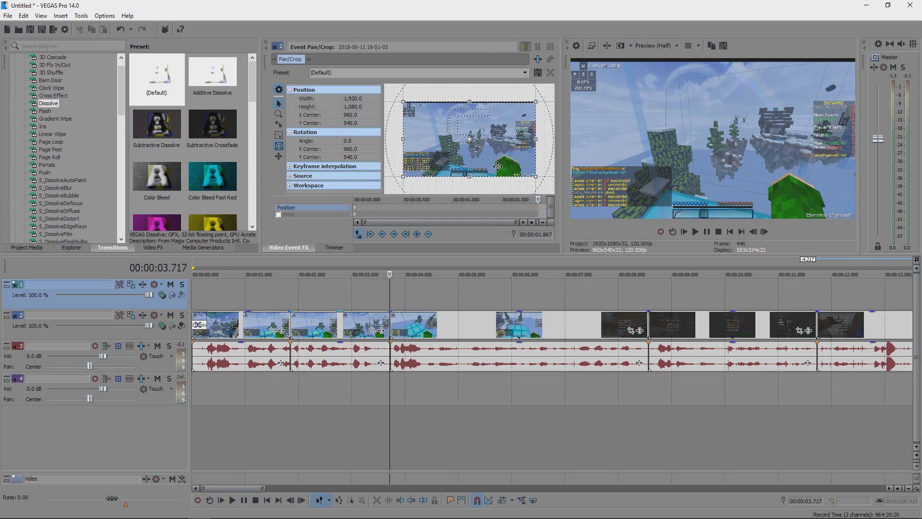
scroll(500, 168, "up", 5)
scroll(500, 169, "down", 4)
scroll(500, 170, "down", 3)
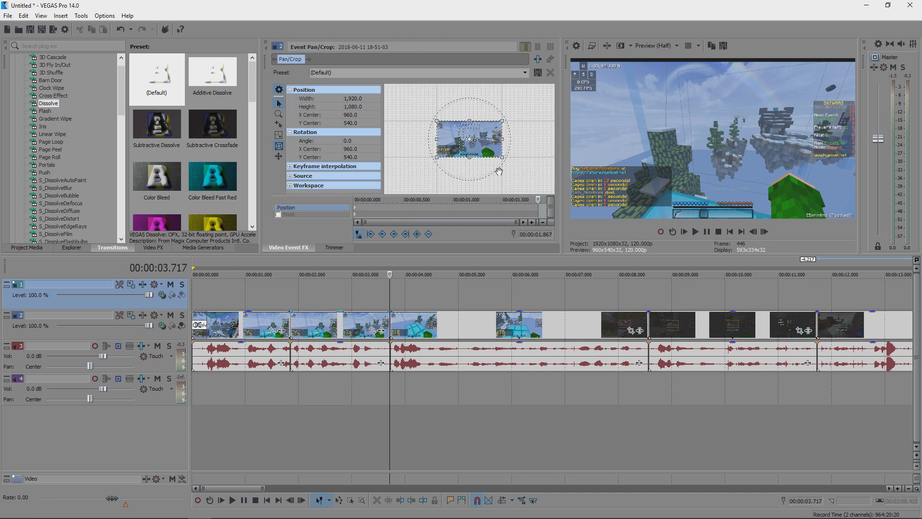
scroll(504, 166, "up", 1)
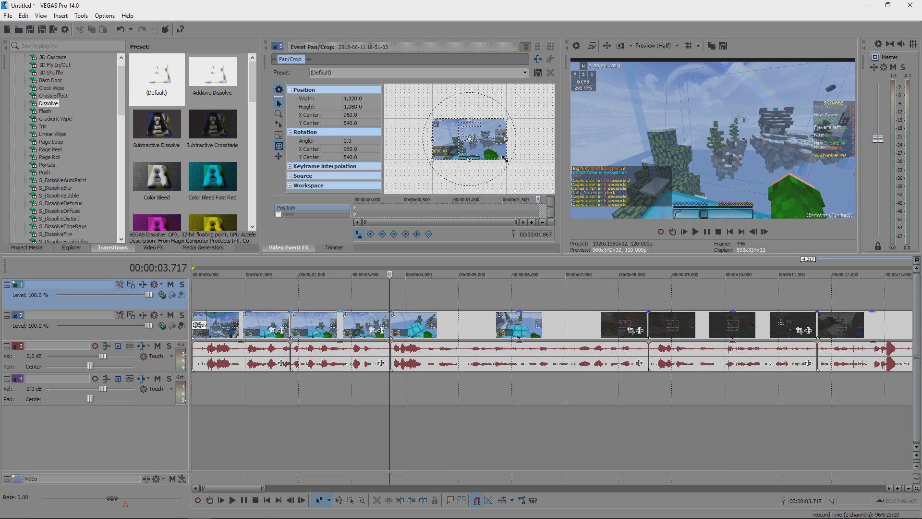
left_click_drag(504, 159, 363, 112)
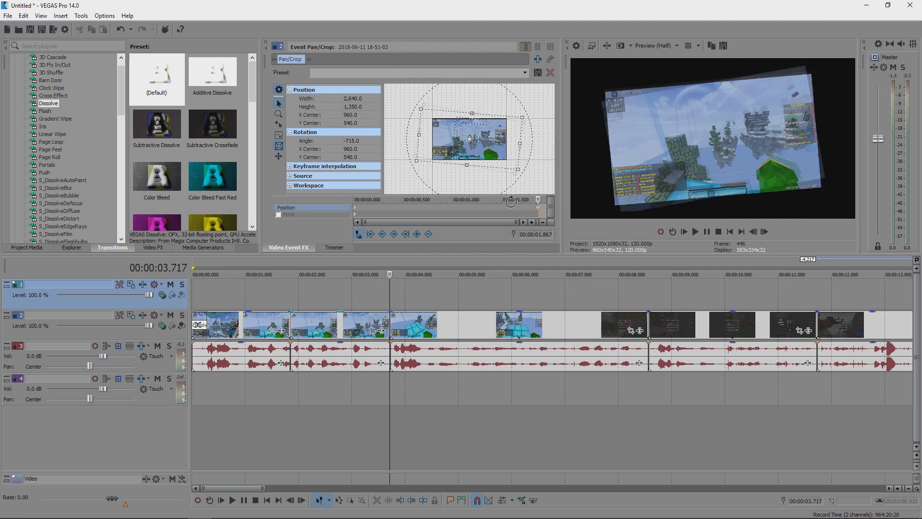
left_click_drag(512, 201, 521, 202)
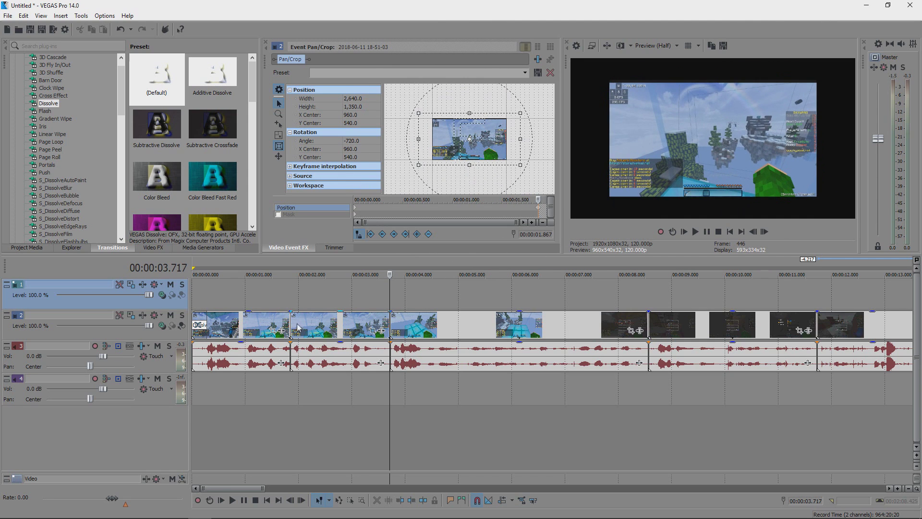
- Shrink an earlier clip's end frame to a 1,200 × 675 crop so it zooms in, and preview it
left_click(223, 302)
key("alt+1")
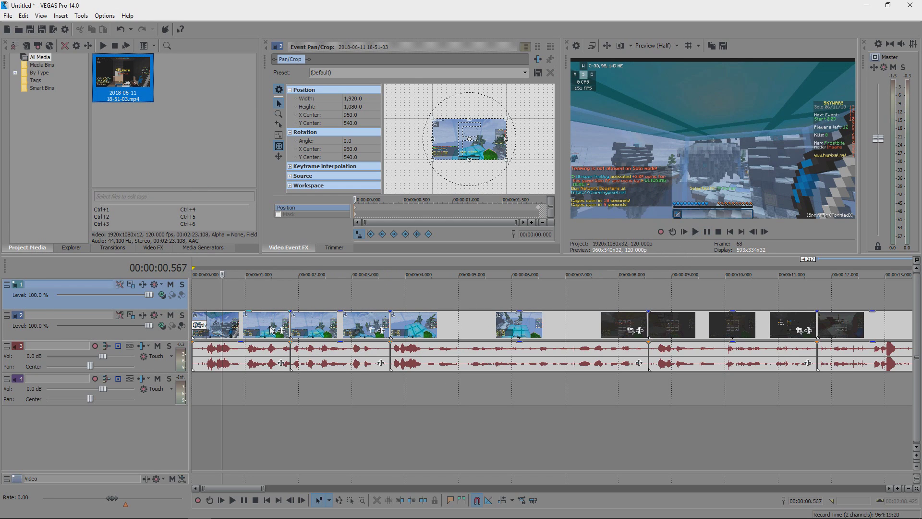
left_click(271, 330)
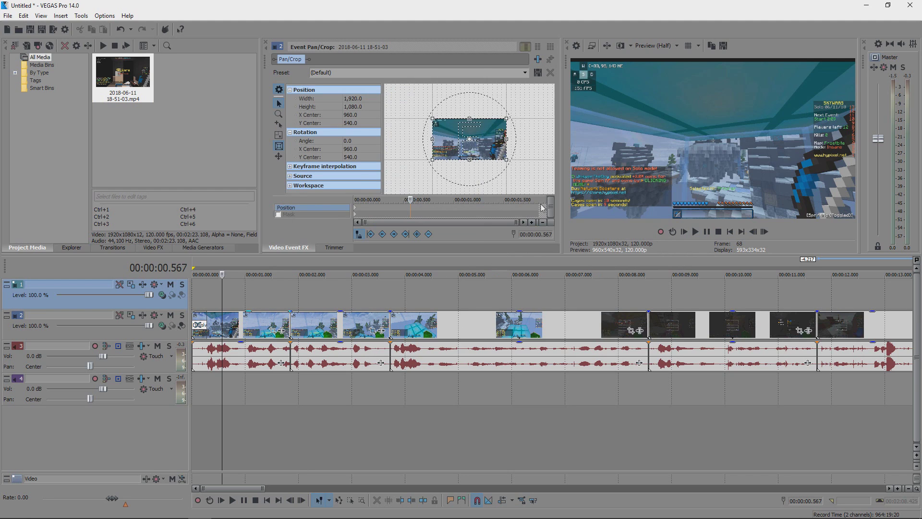
left_click(541, 210)
left_click_drag(503, 159, 502, 158)
left_click(696, 232)
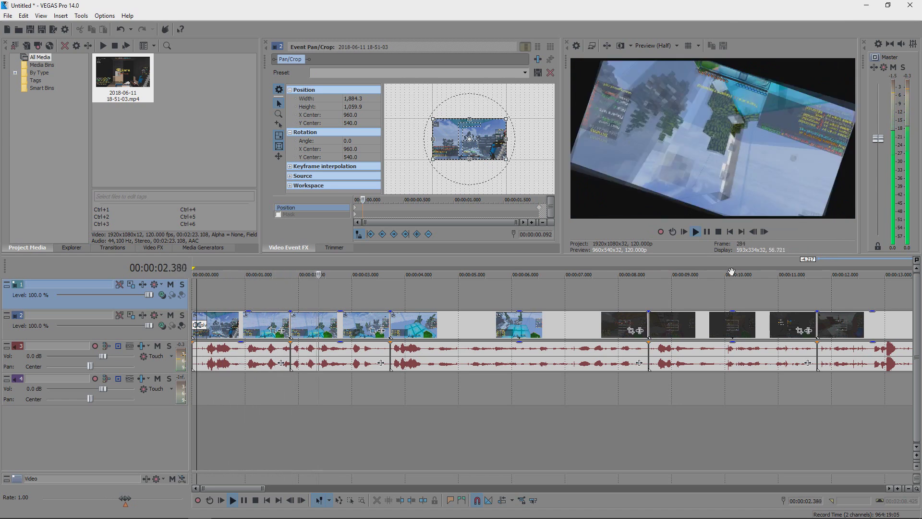
- Play from 20.2 seconds and split the footage at 22.5 seconds
left_click(662, 313)
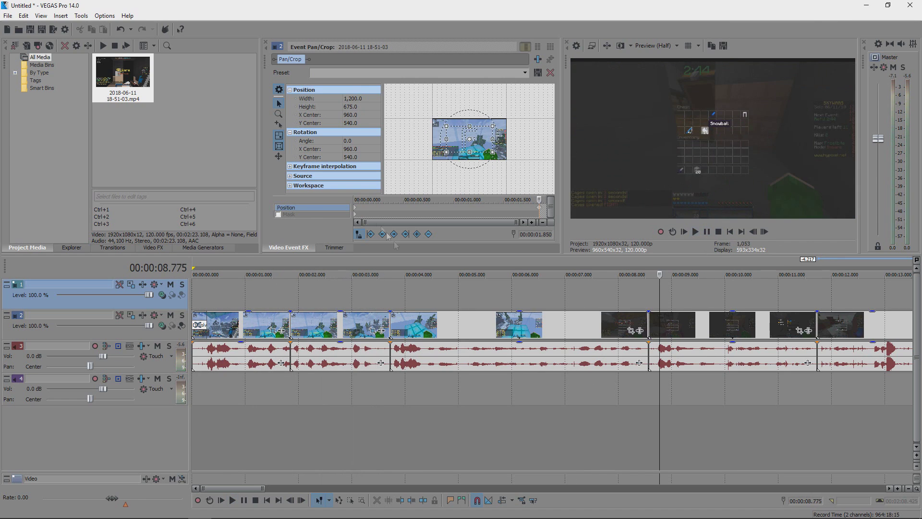
scroll(571, 379, "down", 5)
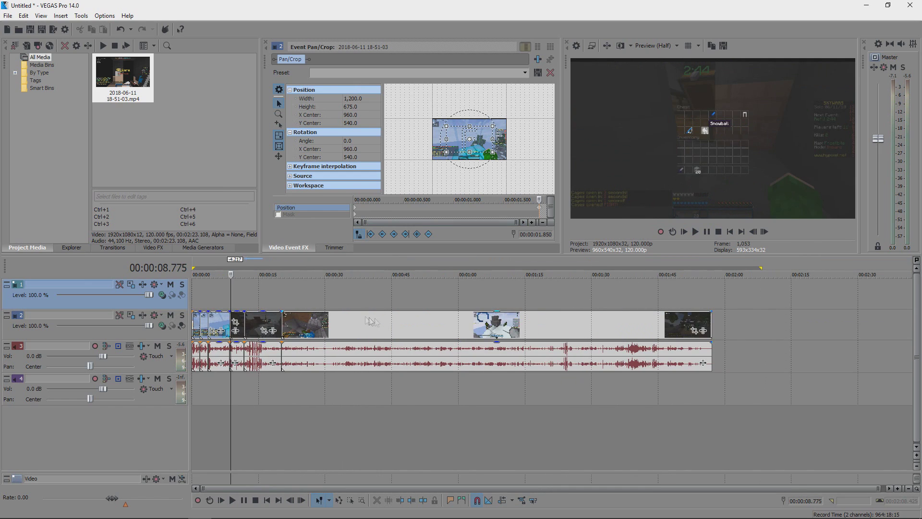
scroll(253, 333, "up", 1)
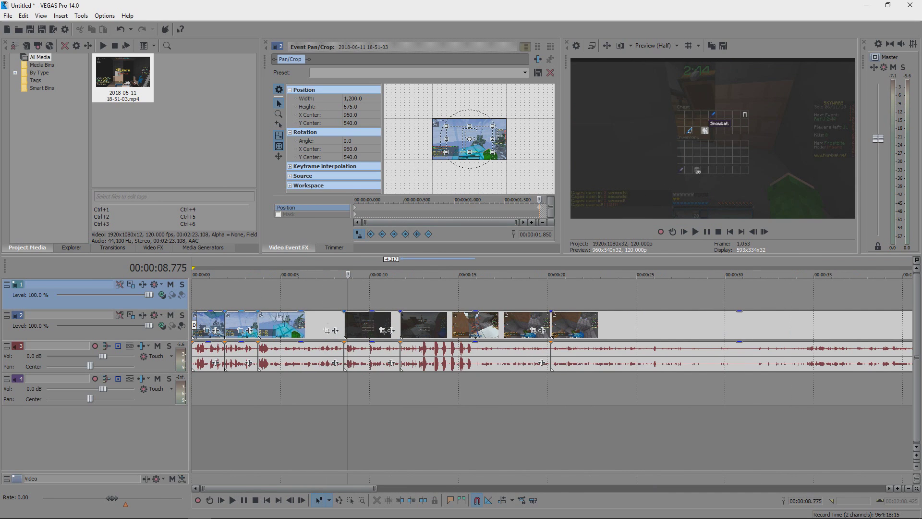
left_click(553, 289)
scroll(605, 327, "up", 4)
scroll(594, 334, "down", 2)
left_click(695, 232)
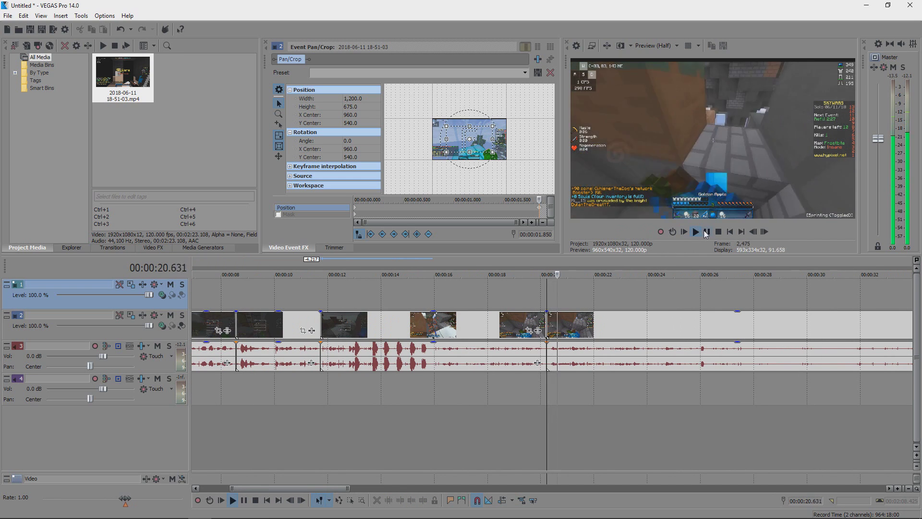
left_click(707, 231)
left_click(707, 232)
left_click(707, 232)
key("s")
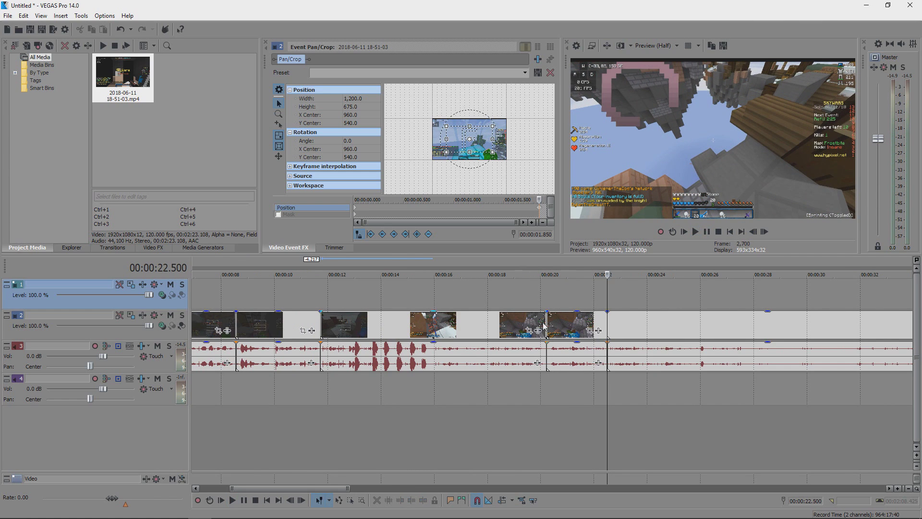
left_click(547, 299)
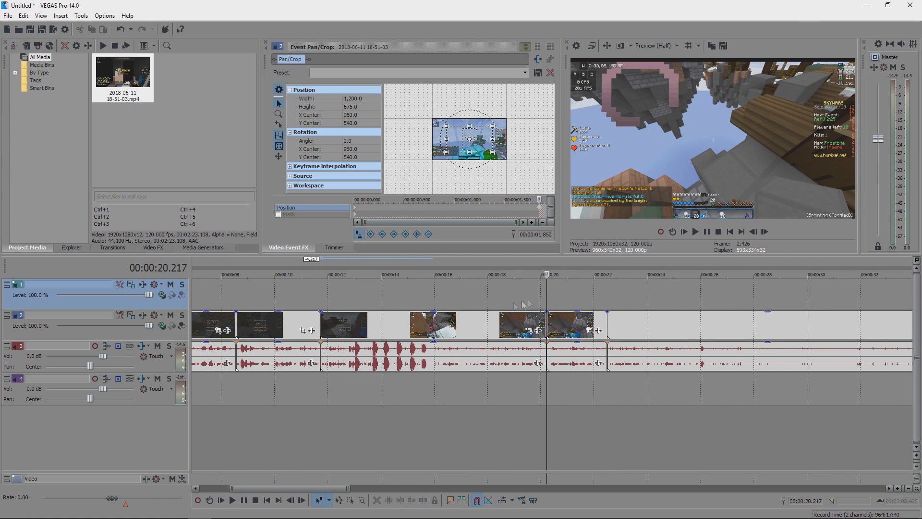
left_click(590, 330)
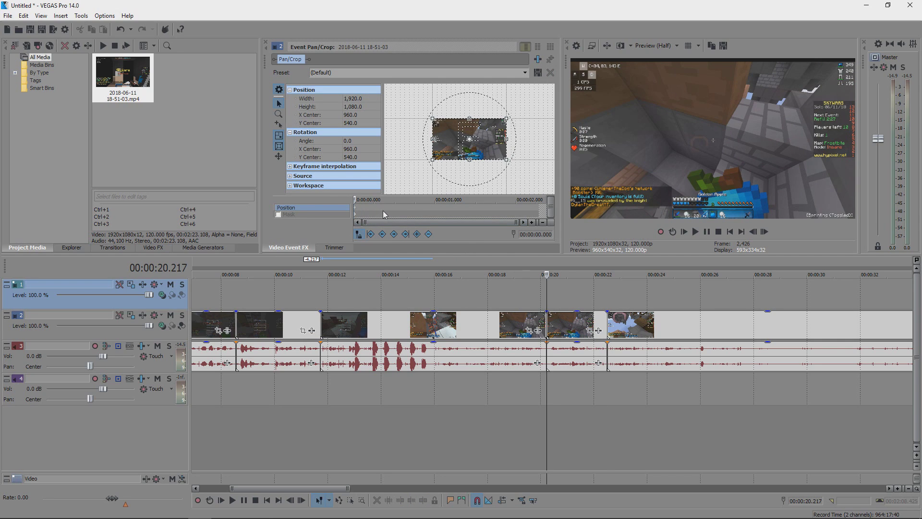
- At 0.475 s in the new piece, shrink the Pan/Crop frame and center it on the chat kill message
left_click(400, 213)
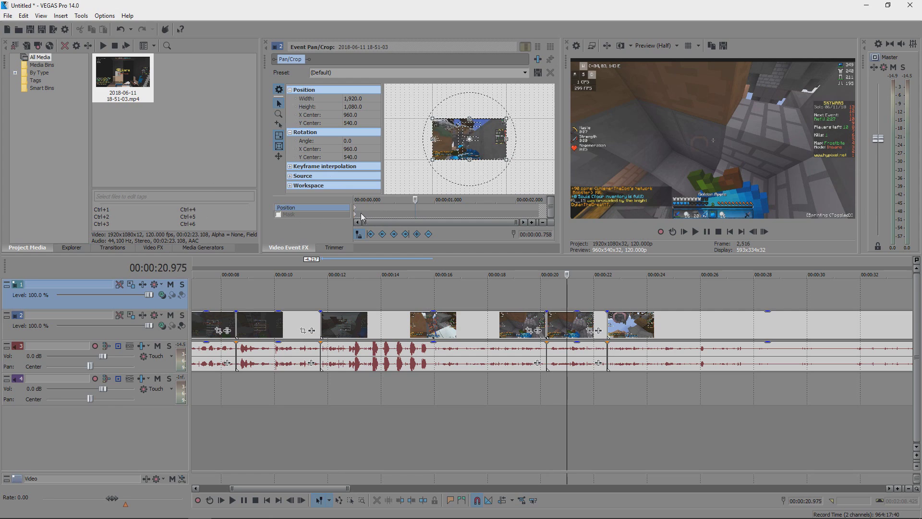
left_click(391, 212)
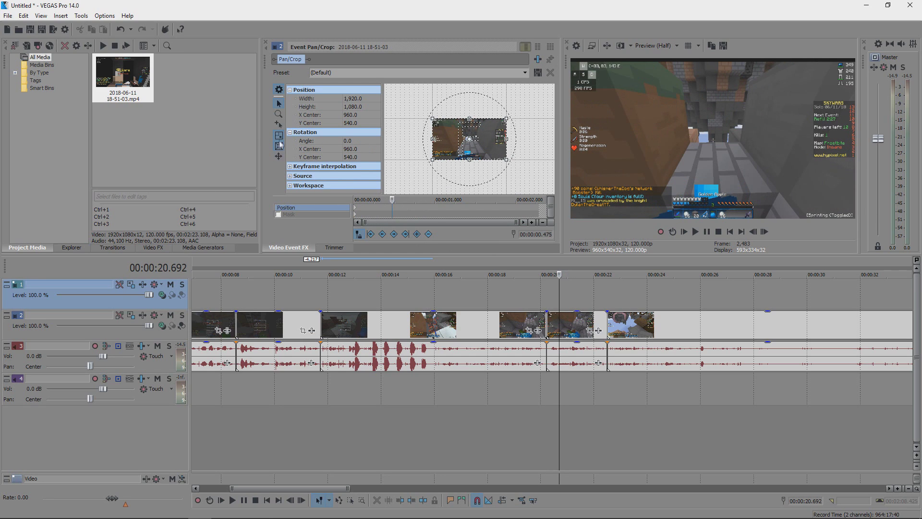
scroll(442, 191, "up", 5)
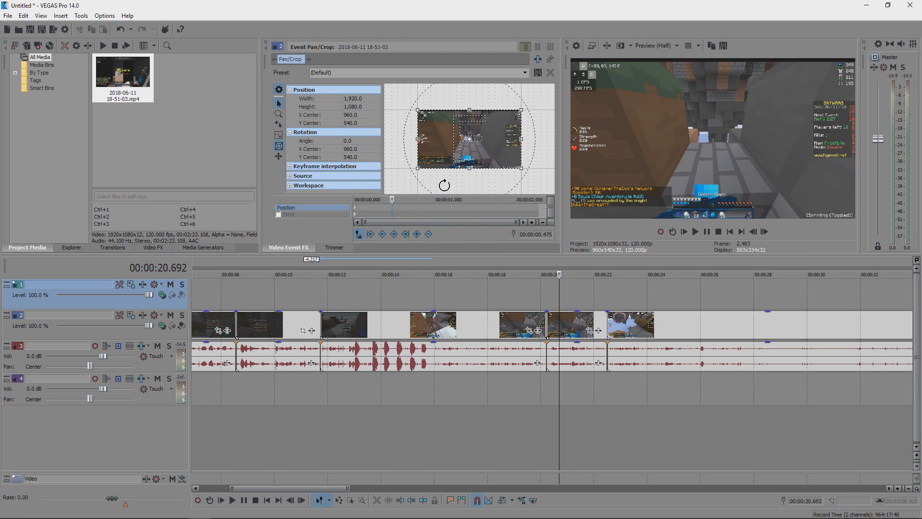
scroll(545, 94, "down", 1)
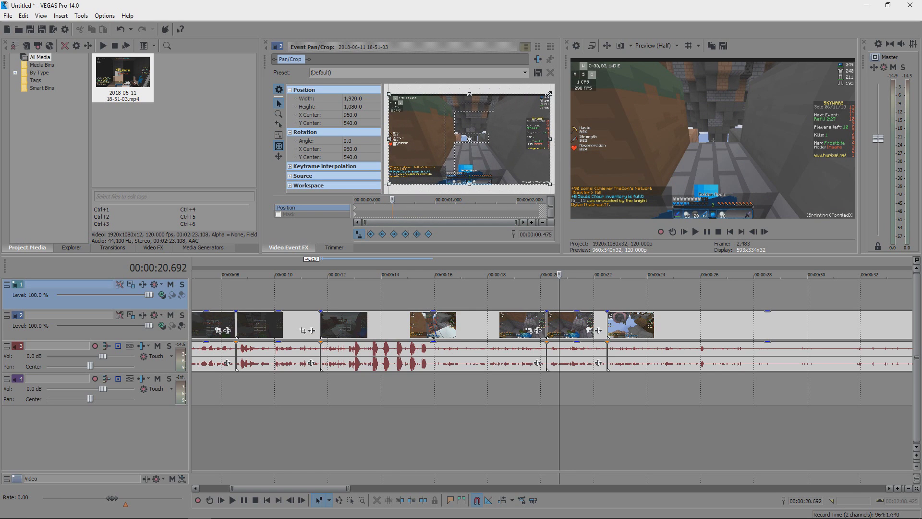
left_click_drag(548, 94, 436, 174)
scroll(454, 172, "up", 3)
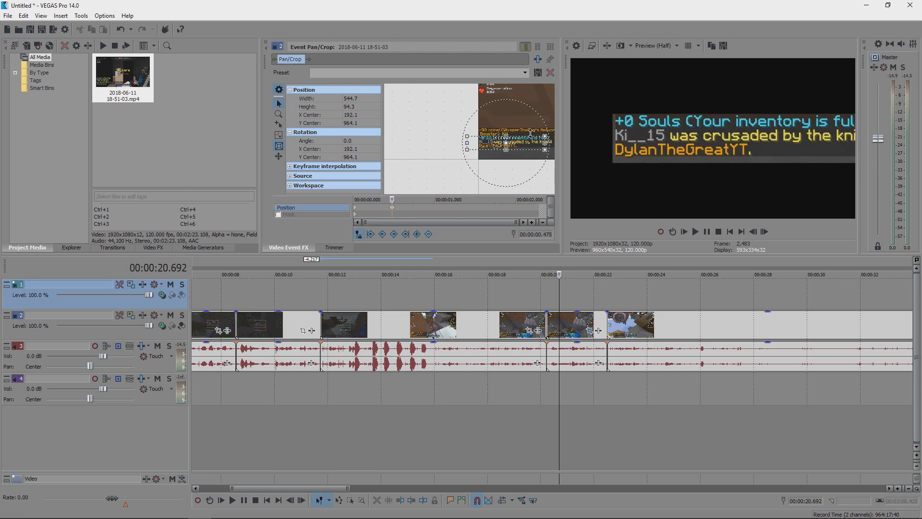
scroll(473, 143, "up", 2)
left_click_drag(473, 142, 495, 144)
scroll(504, 145, "down", 2)
key("ctrl+z")
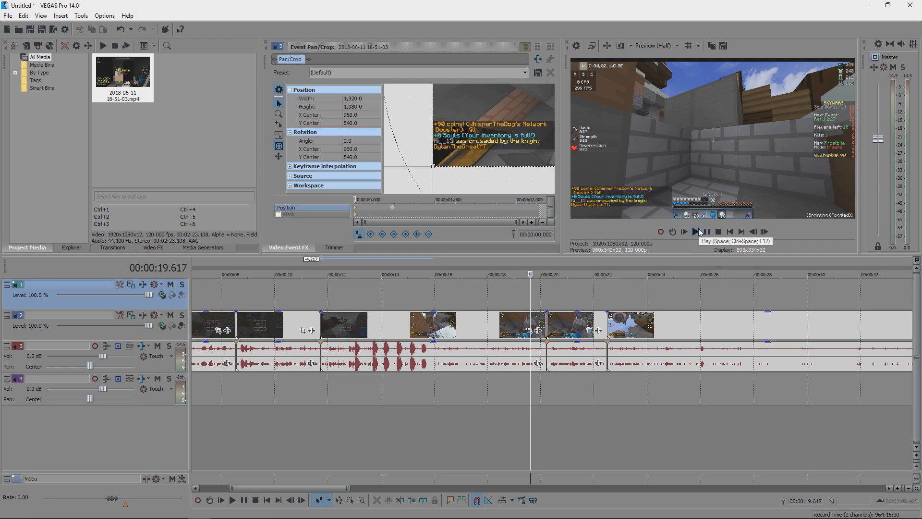
- Play the edit to review the zoom into the chat text
left_click(695, 232)
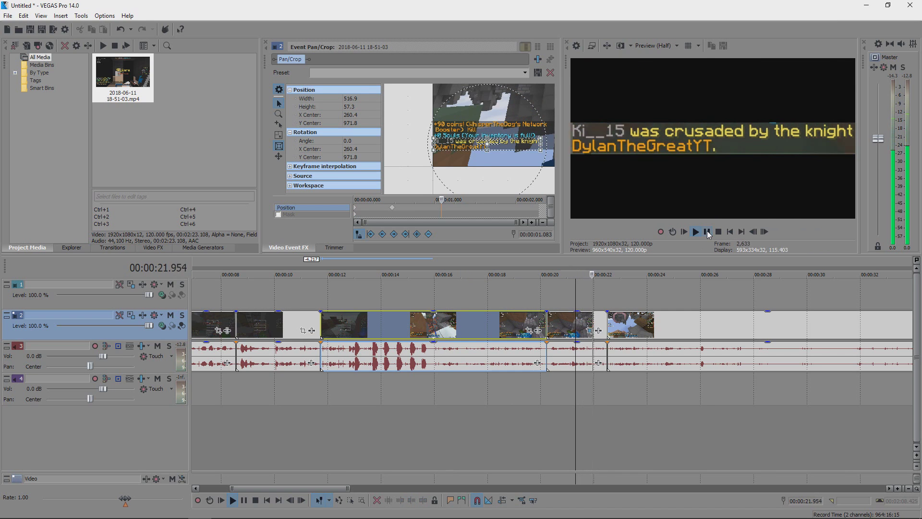
left_click(547, 292)
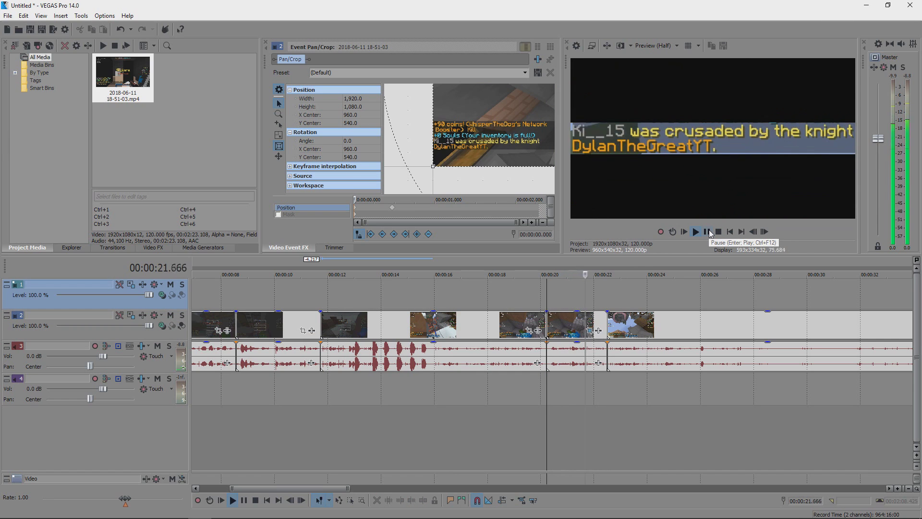
key("Return")
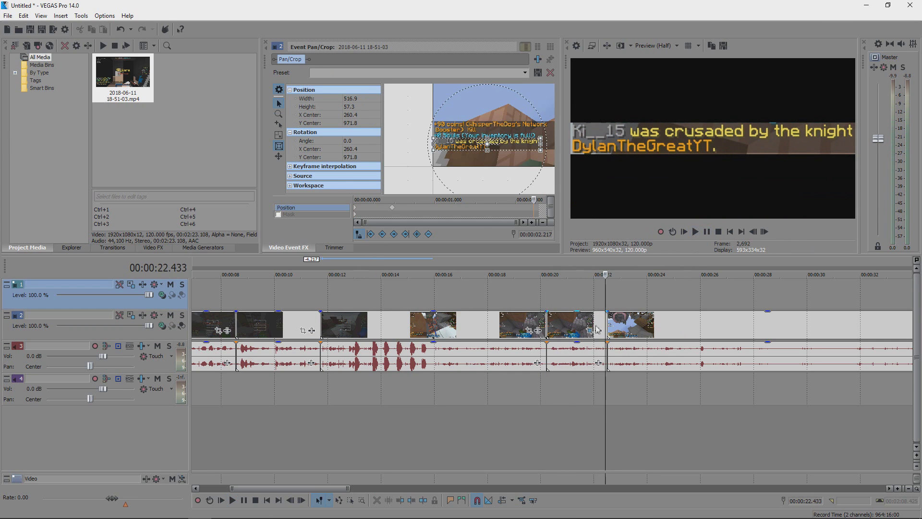
- Set the zoom keyframe's interpolation to Smooth, then to another type, previewing each
right_click(356, 210)
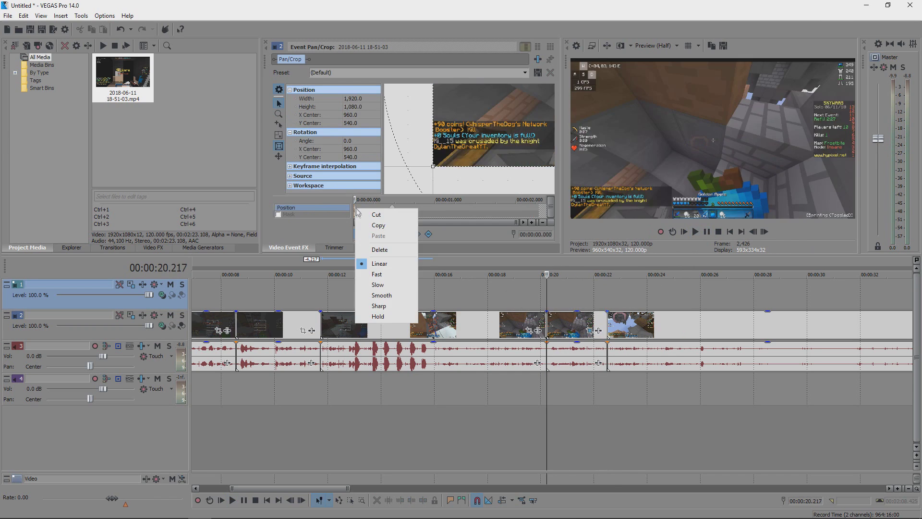
left_click(377, 295)
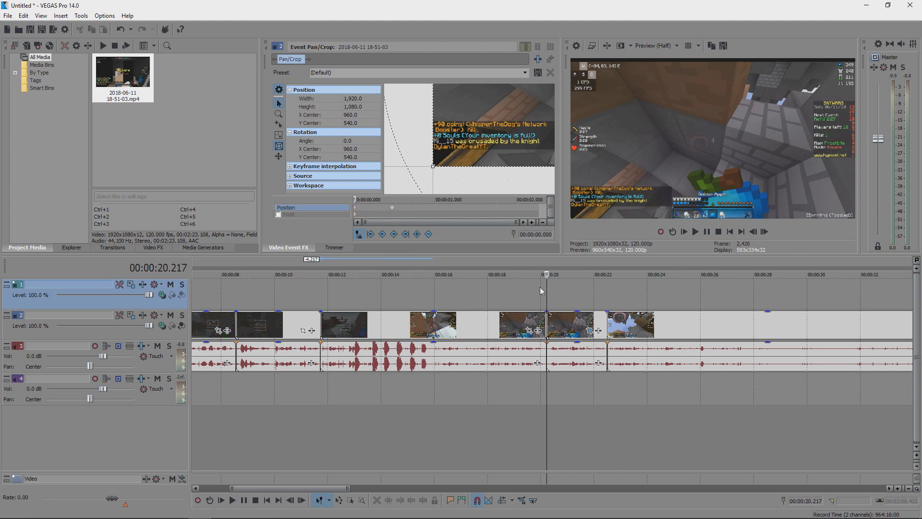
left_click(696, 232)
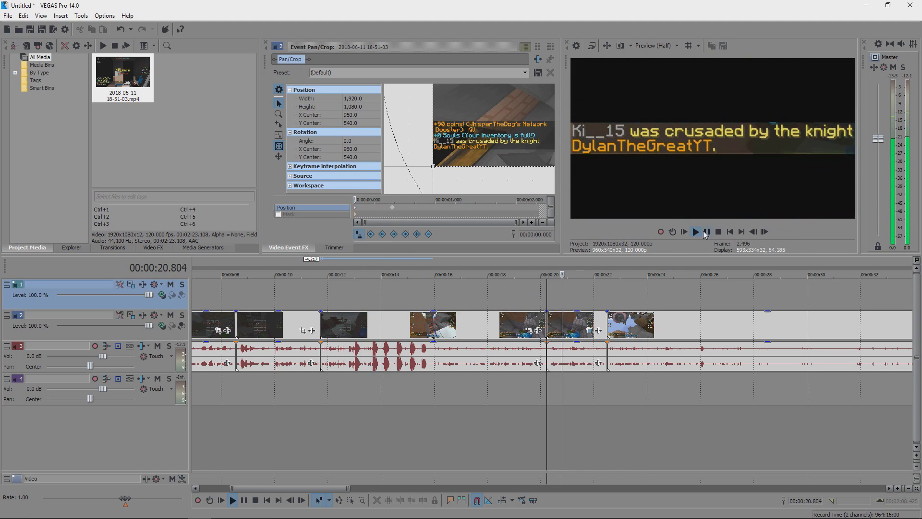
right_click(357, 210)
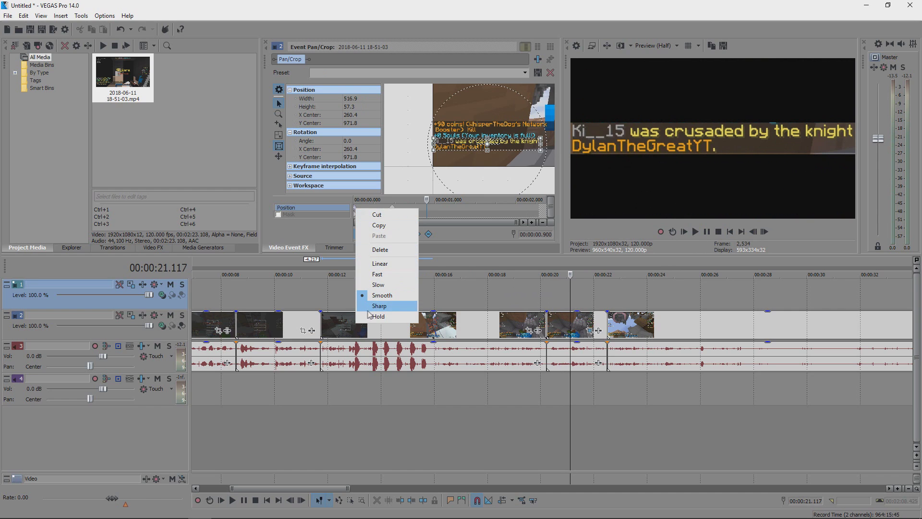
left_click(377, 275)
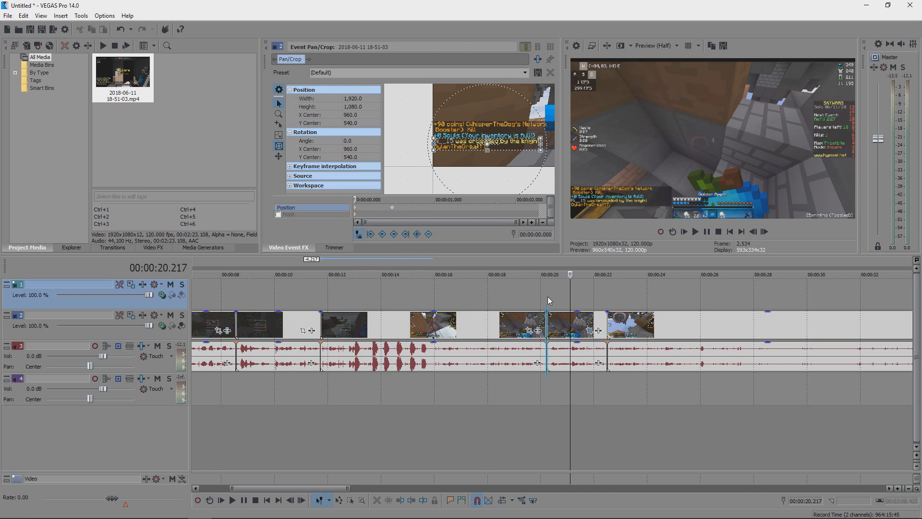
left_click(697, 232)
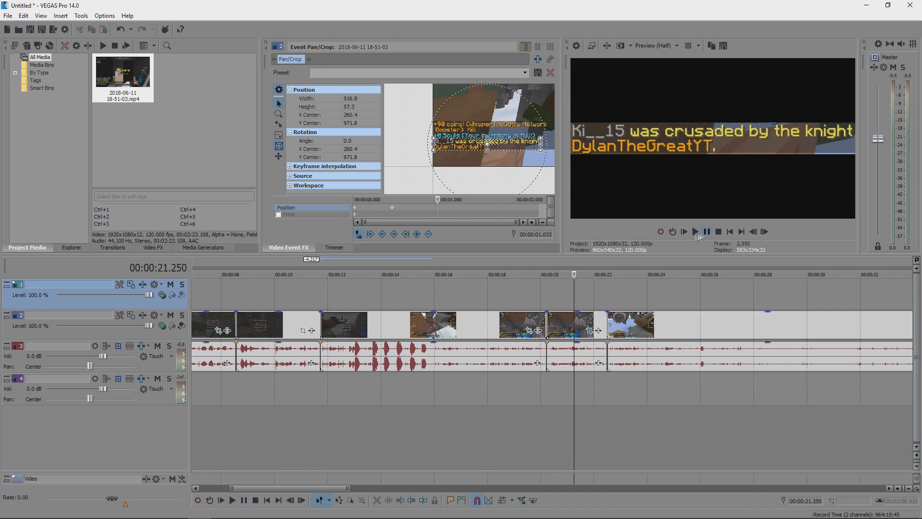
key("space")
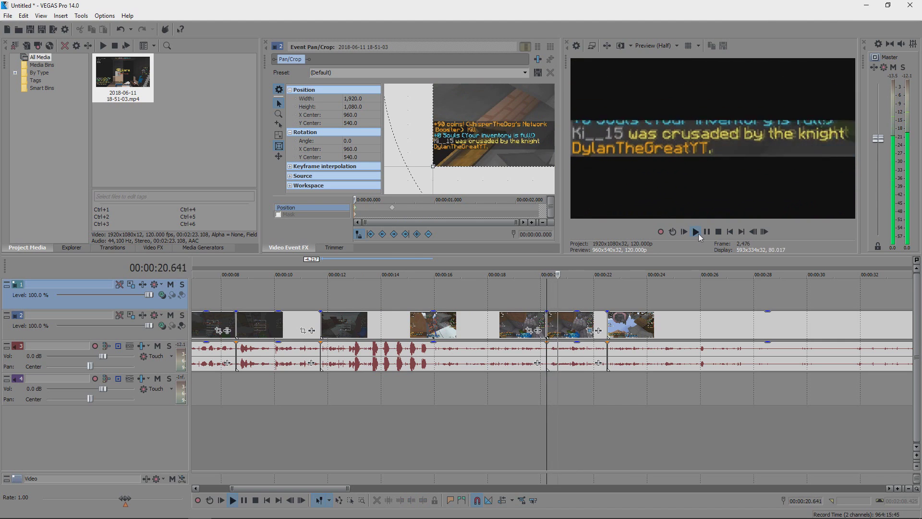
key("Return")
- Set the loop region from about 20.5 s to just after the kill message
scroll(401, 275, "down", 5)
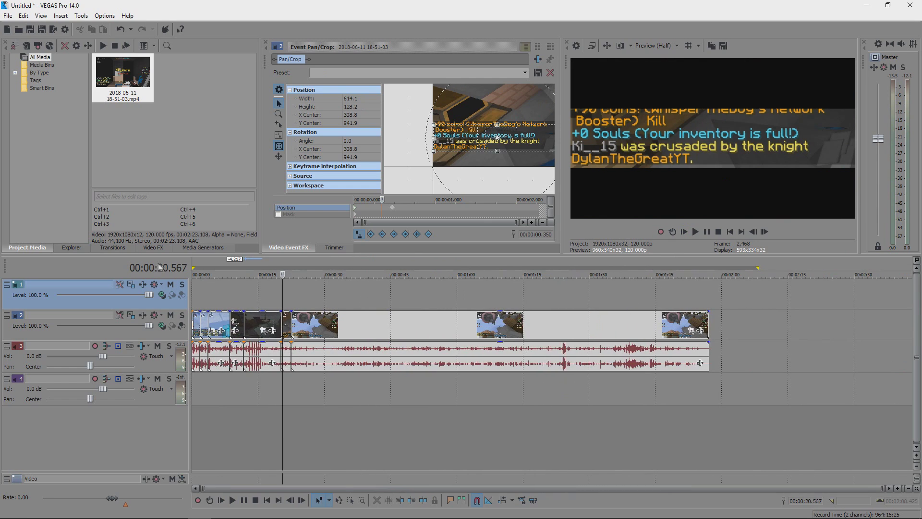
left_click_drag(194, 267, 283, 268)
left_click_drag(758, 267, 291, 267)
scroll(717, 274, "up", 10)
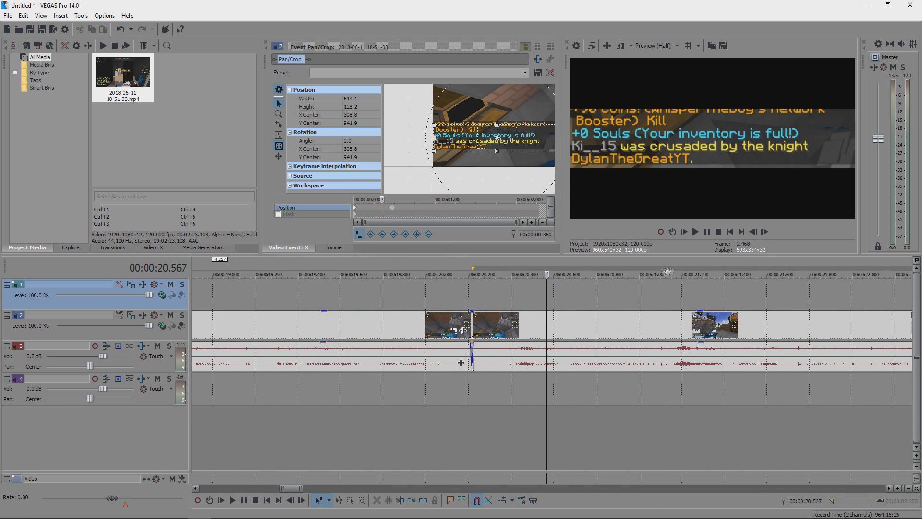
left_click_drag(752, 268, 624, 267)
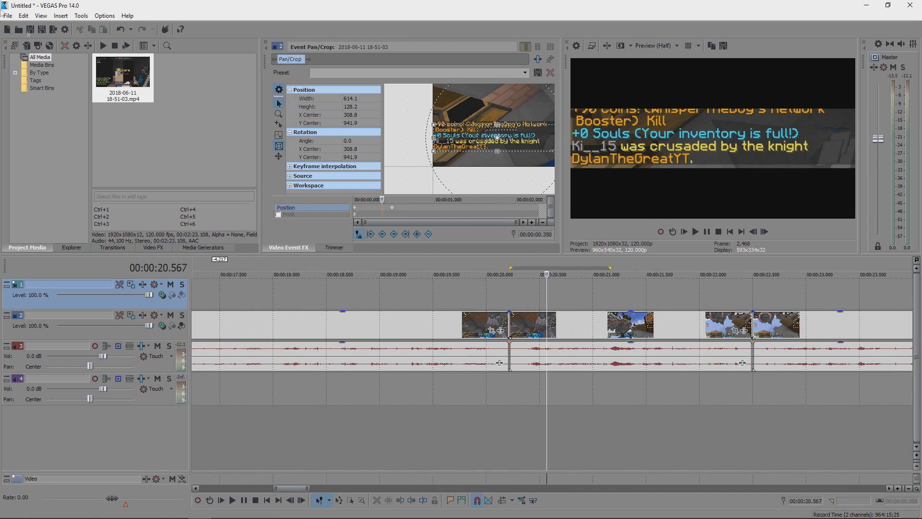
- Render the region with New Render Settings to Untitled.wmv, overwriting the existing file
left_click(8, 16)
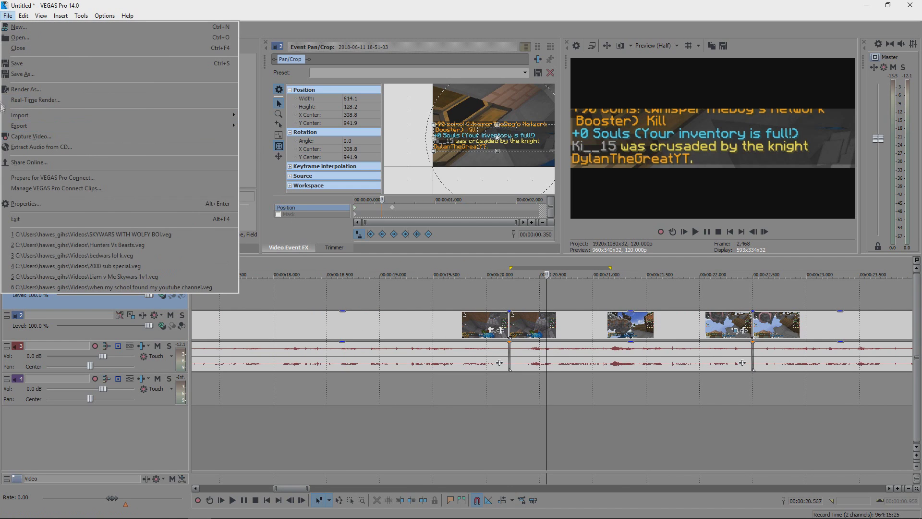
left_click(48, 89)
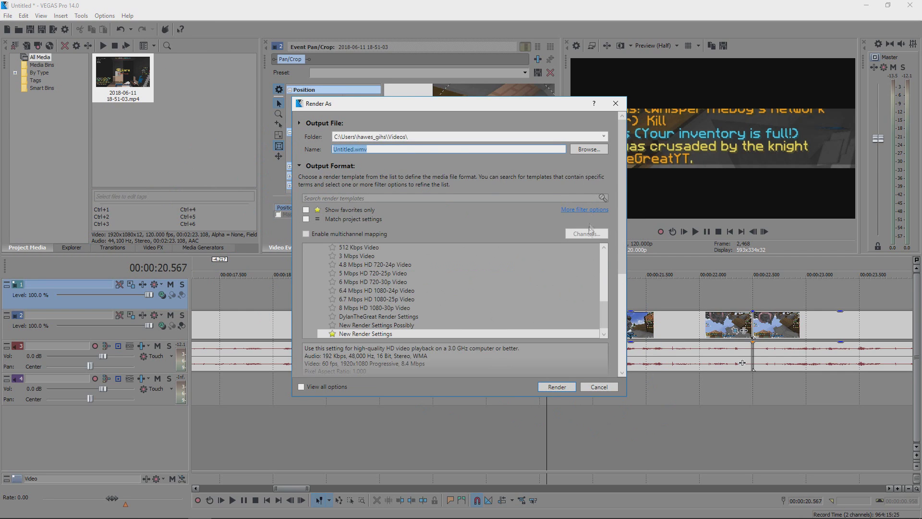
left_click(370, 332)
scroll(384, 322, "down", 3)
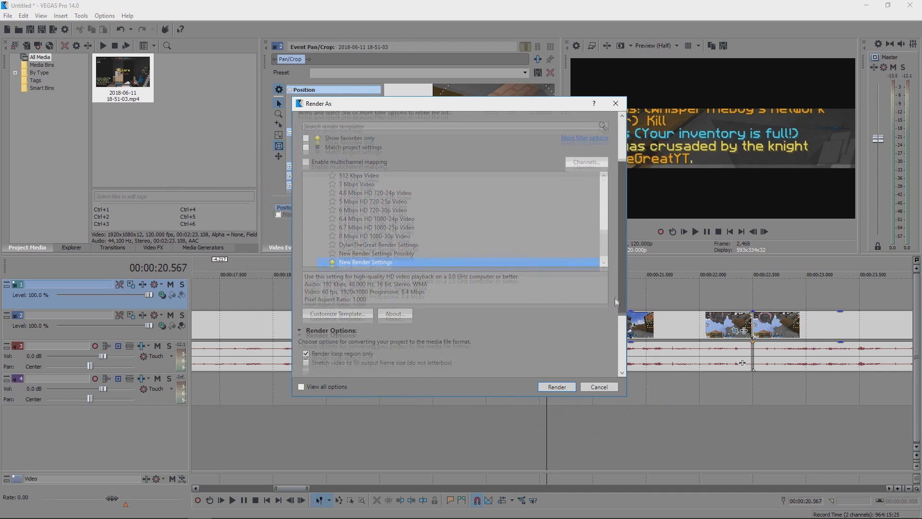
left_click(547, 391)
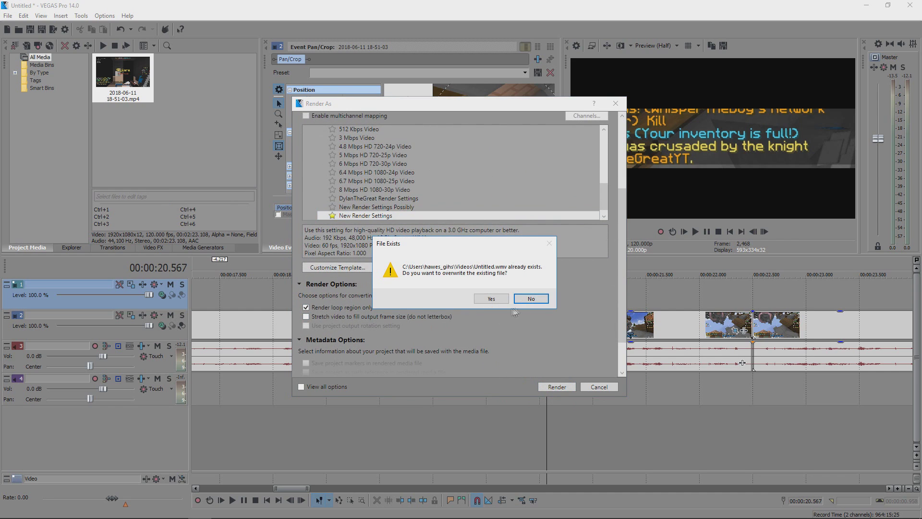
left_click(490, 299)
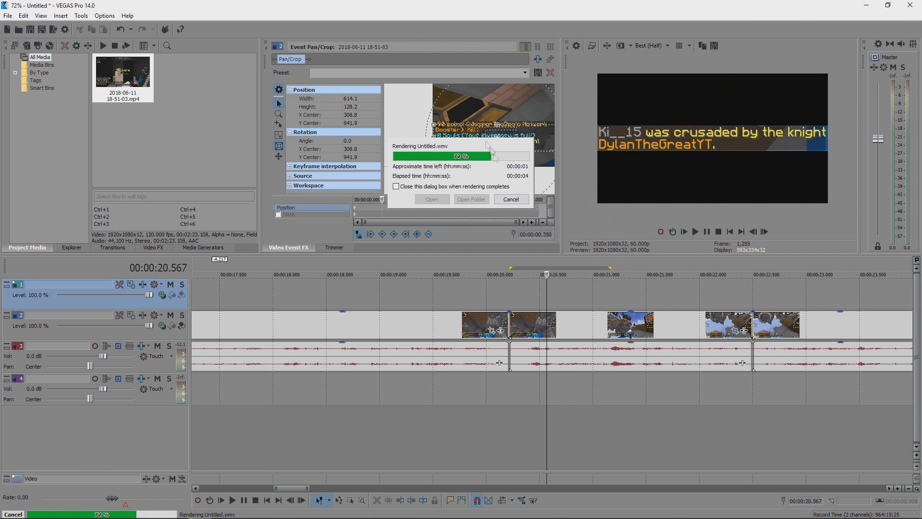
- Open the rendered Untitled.wmv and watch it from the start
left_click(432, 199)
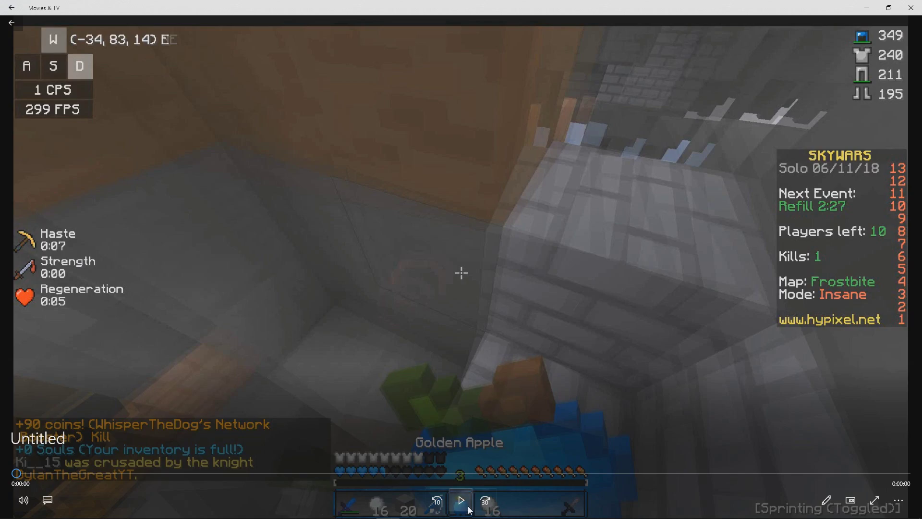
left_click(367, 476)
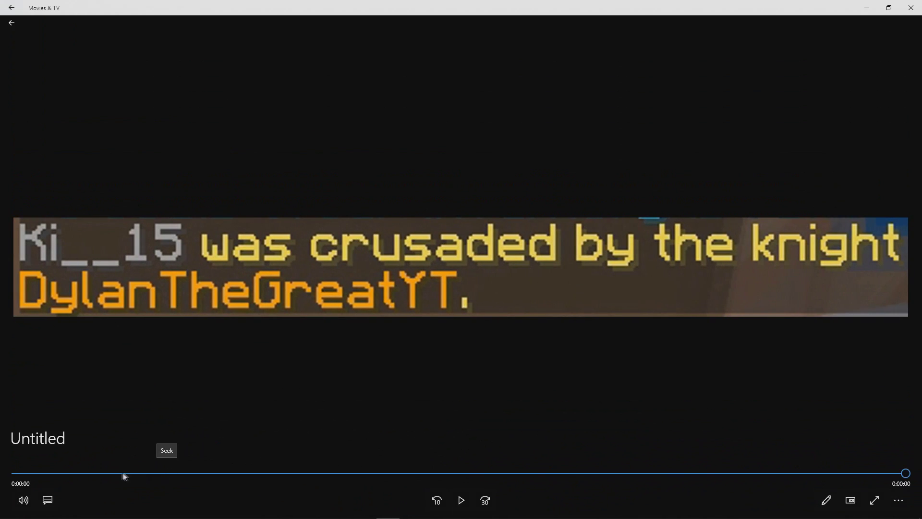
left_click(121, 473)
left_click(461, 500)
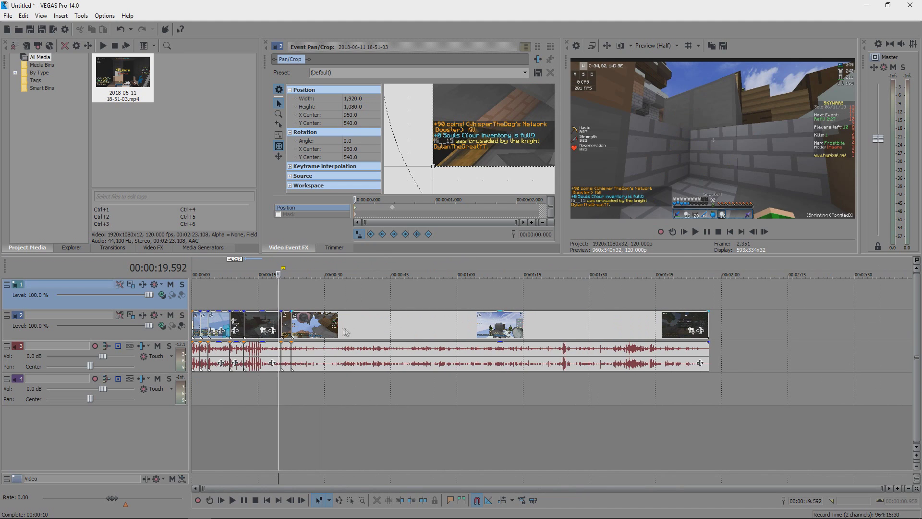
- Select all events on the video track and turn off their resampling
left_click(345, 331)
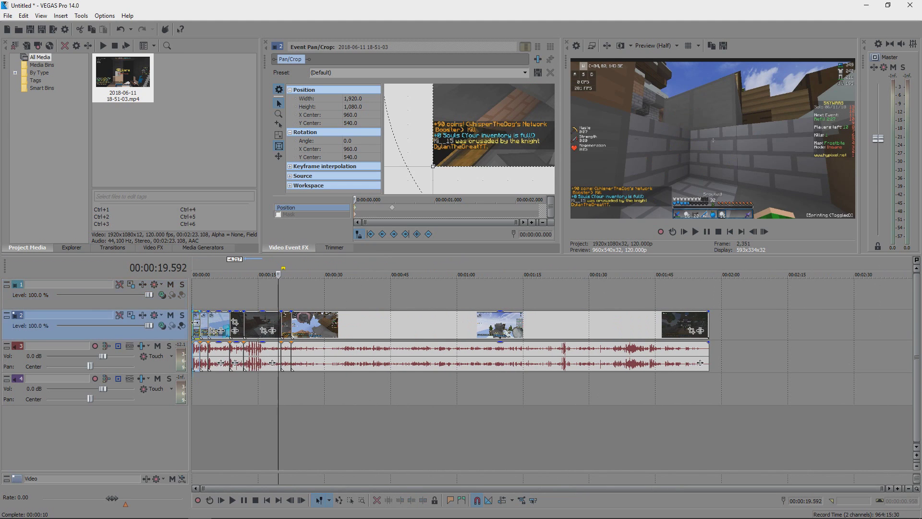
key("Home")
key("ctrl+a")
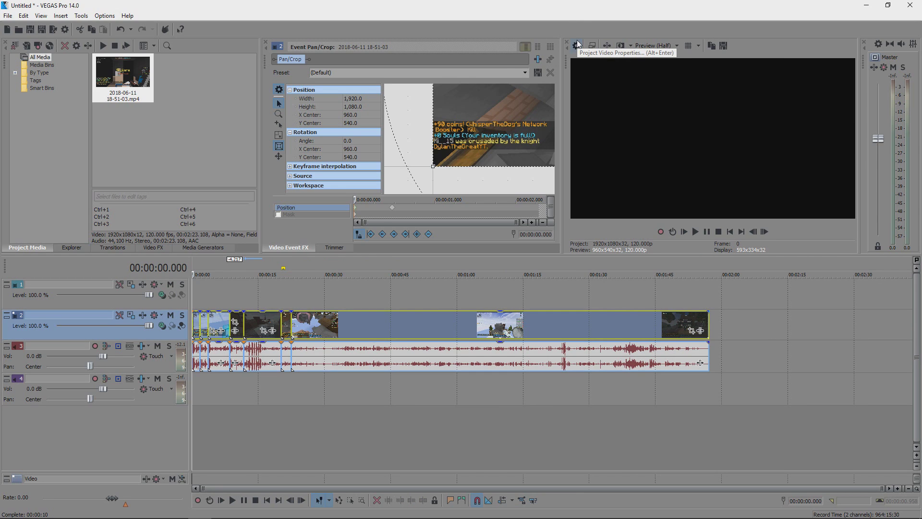
right_click(375, 332)
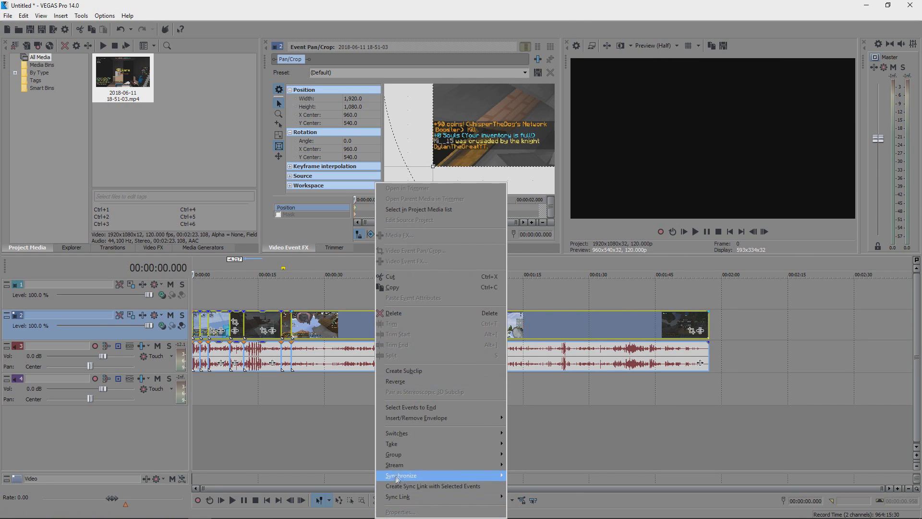
mouse_move(418, 437)
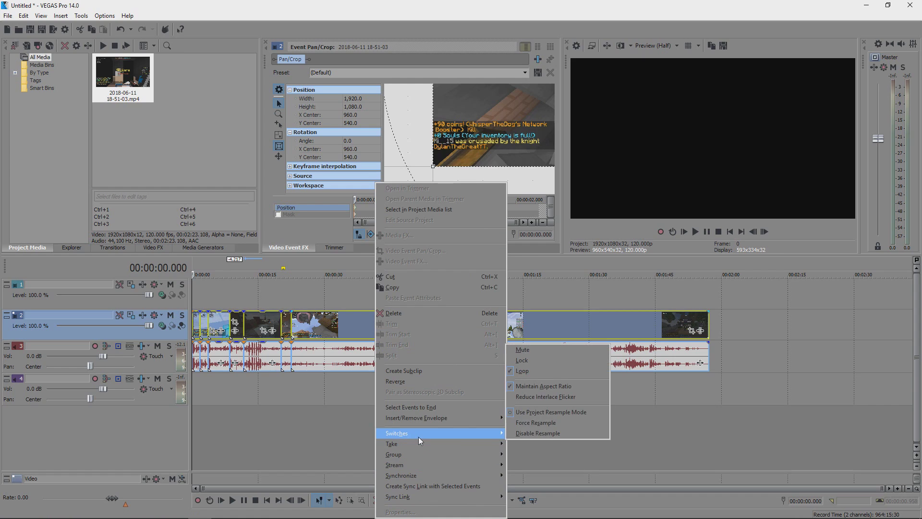
left_click(523, 432)
right_click(326, 332)
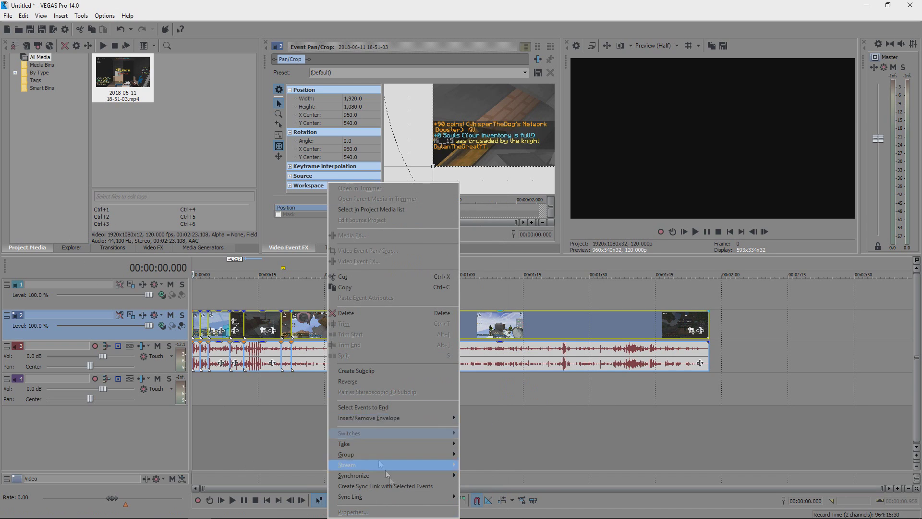
left_click(301, 331)
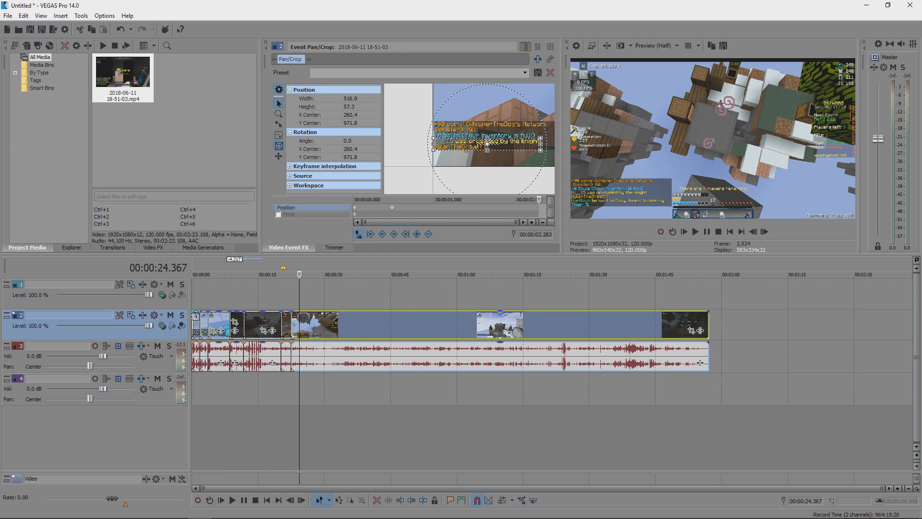
left_click(195, 316)
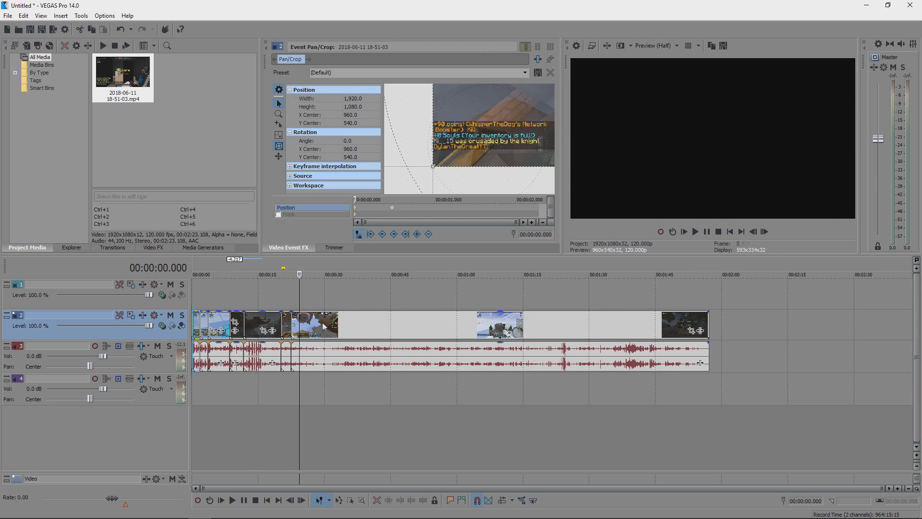
- Set the project's video properties to 1920×1080 at 120 fps and confirm
right_click(424, 329)
key("Escape")
key("alt+Return")
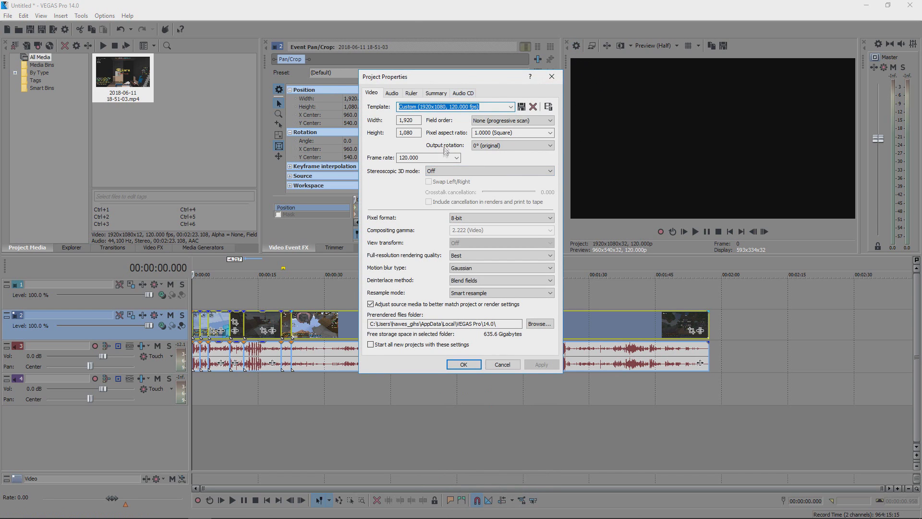
left_click(456, 158)
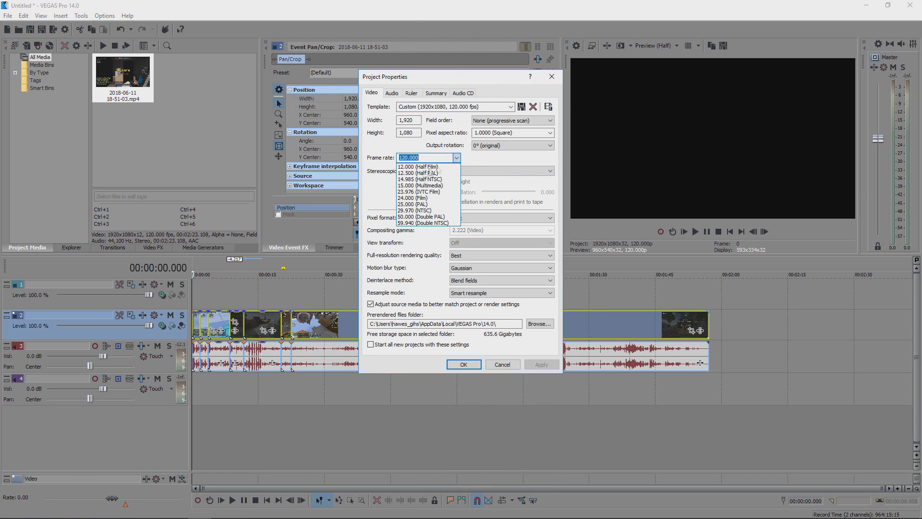
left_click(388, 150)
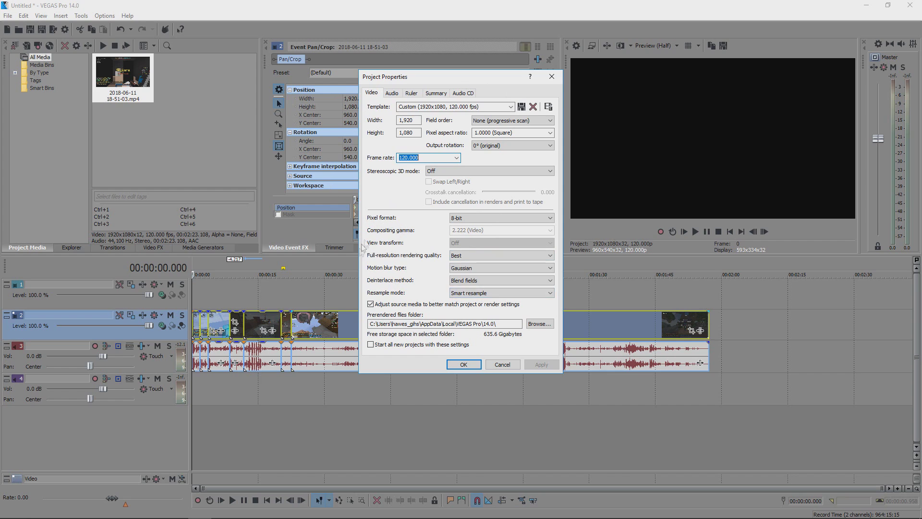
left_click(462, 364)
left_click(282, 295)
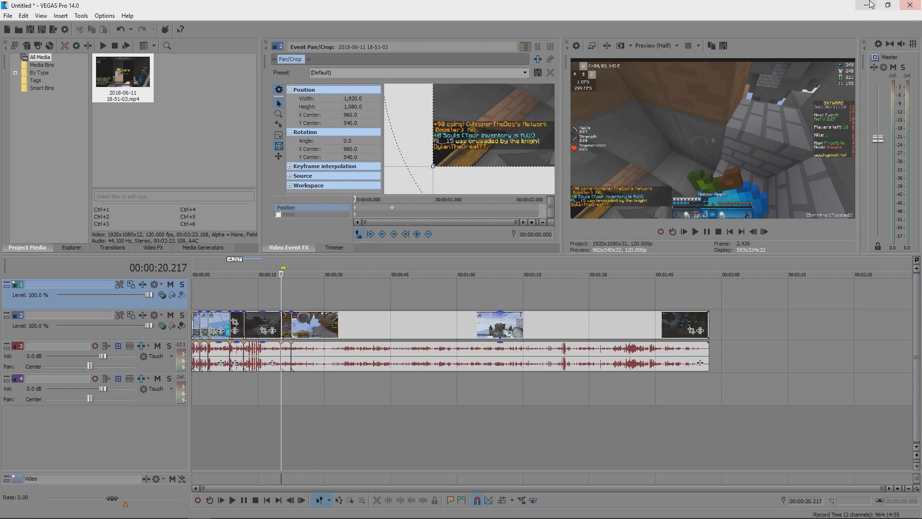
- Import DylanTheGreat.mov and slide the intro and its audio earlier on the timeline
left_click(8, 16)
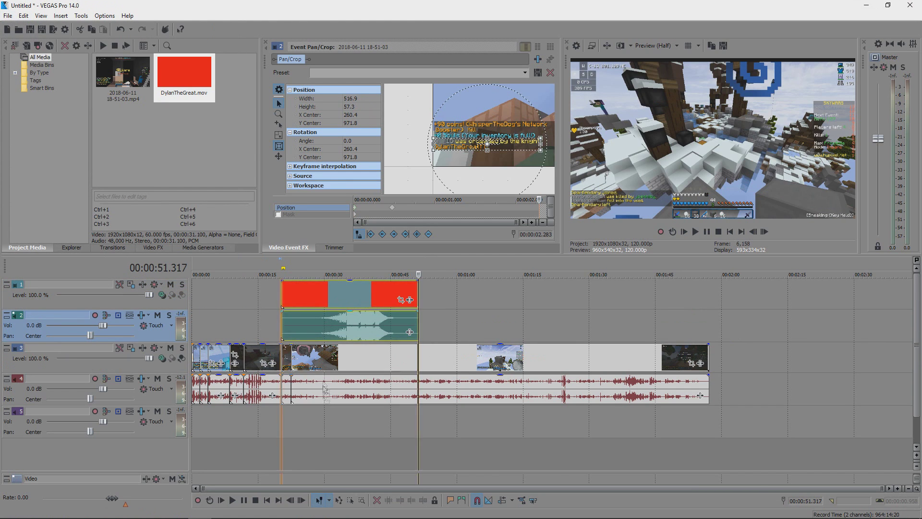
left_click_drag(321, 331, 385, 321)
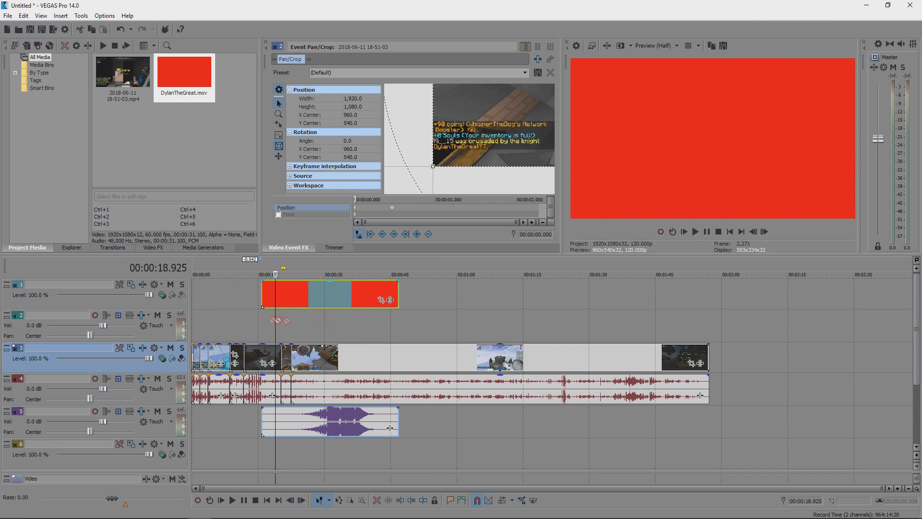
left_click_drag(261, 325, 318, 315)
left_click(286, 327)
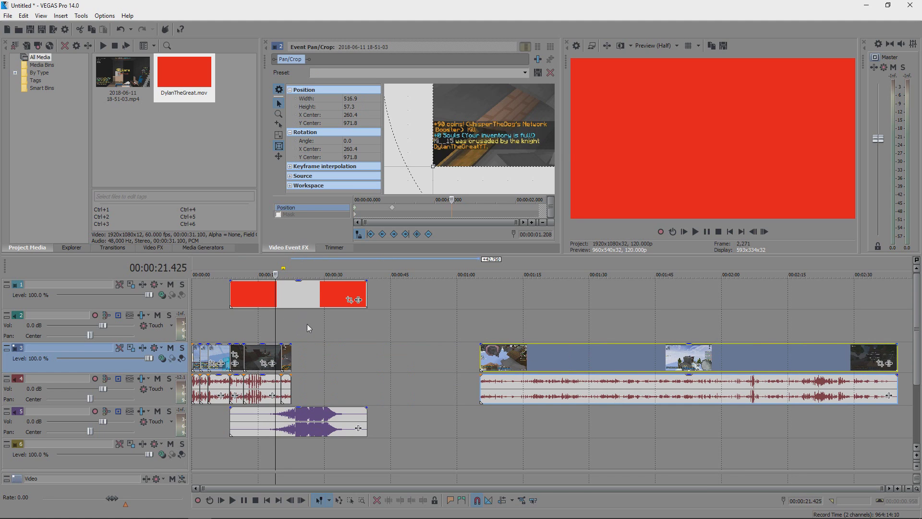
scroll(317, 365, "up", 5)
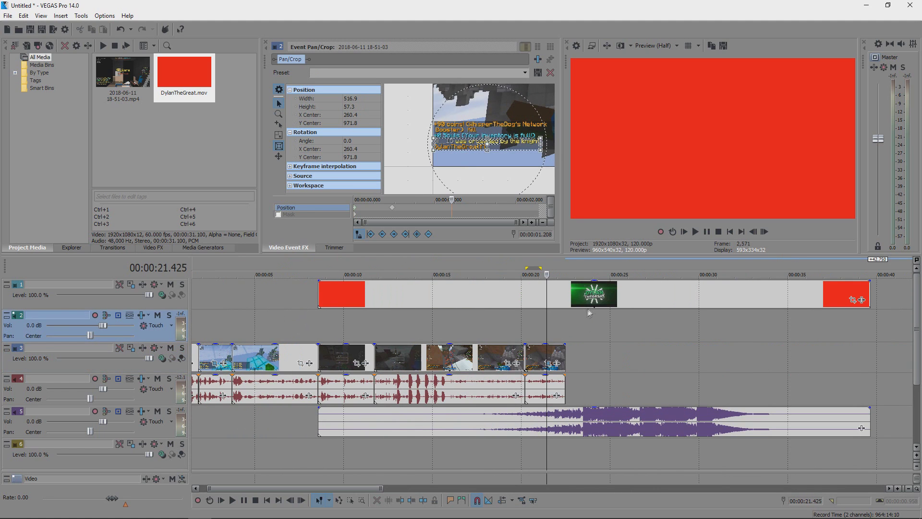
left_click(644, 296)
left_click_drag(644, 295, 624, 296)
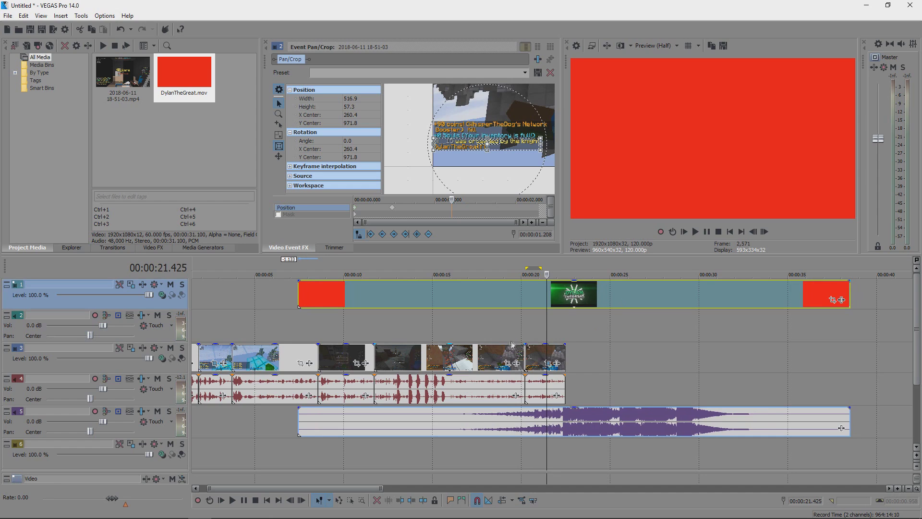
- Preview intro frames around 22 seconds, then shift the intro and audio to start near 00:00:15
left_click(557, 323)
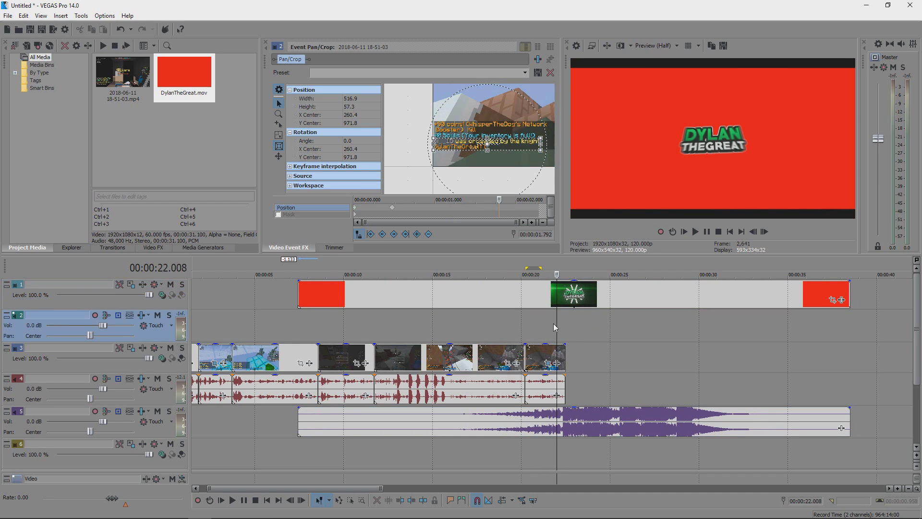
left_click(562, 323)
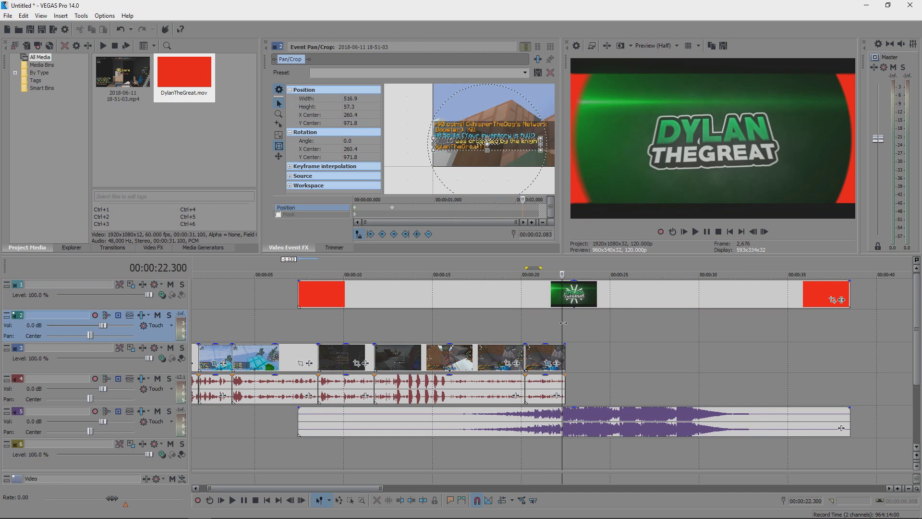
left_click(565, 323)
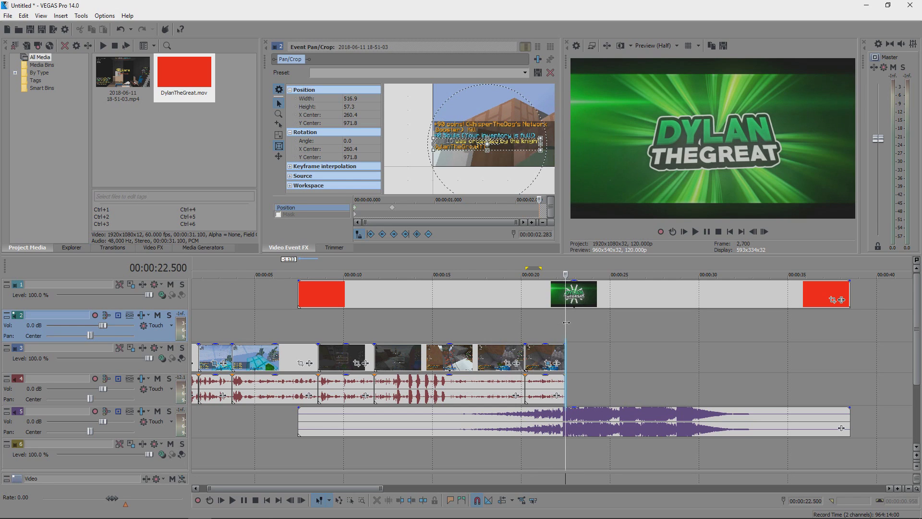
left_click(584, 303)
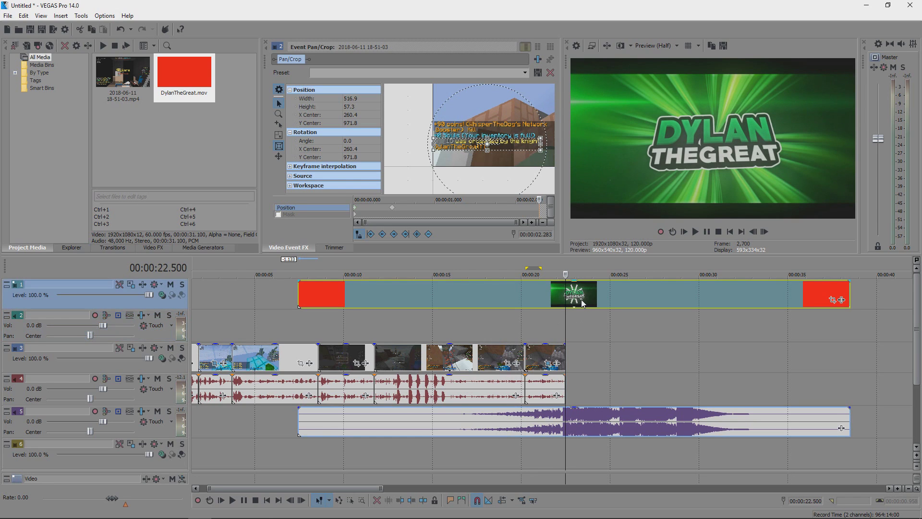
left_click_drag(582, 304, 580, 302)
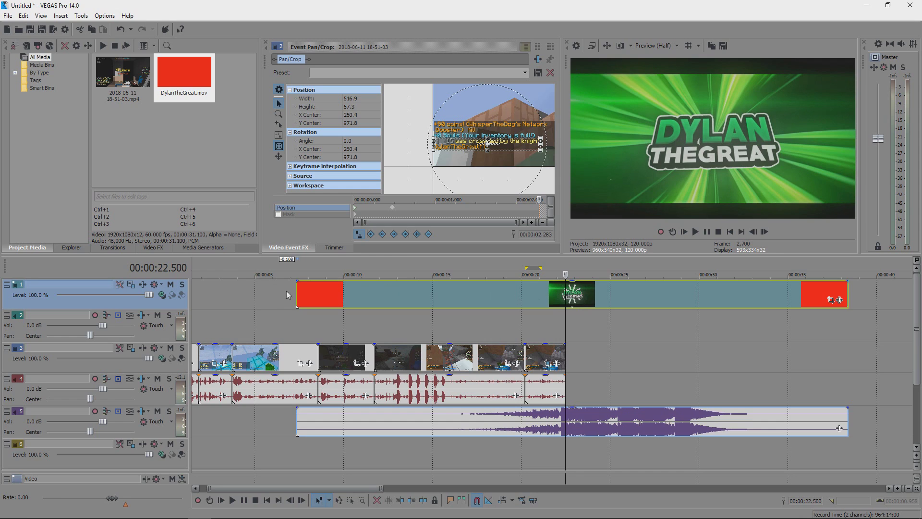
mouse_move(288, 294)
left_mouse_down()
mouse_move(389, 355)
mouse_move(443, 408)
mouse_move(557, 408)
left_mouse_up()
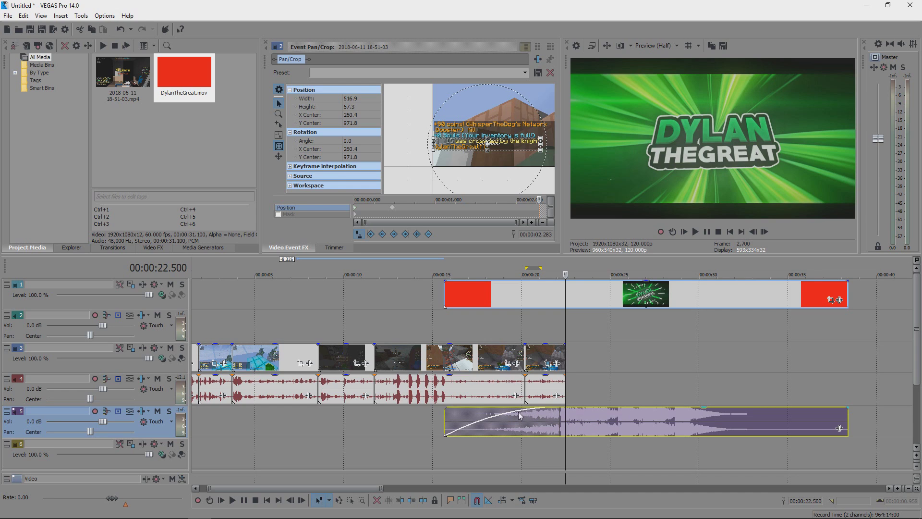
- Set the intro audio's fade-in to a slow-start curve
right_click(519, 412)
left_click(557, 412)
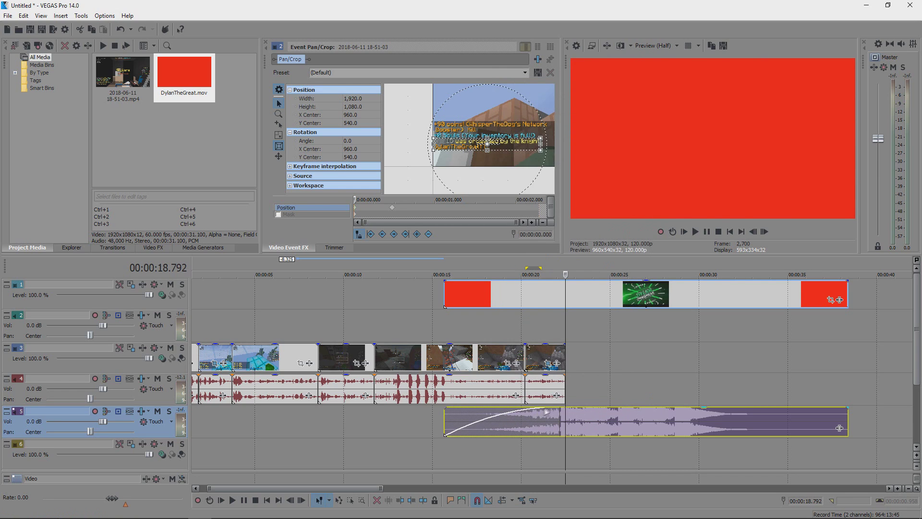
right_click(556, 412)
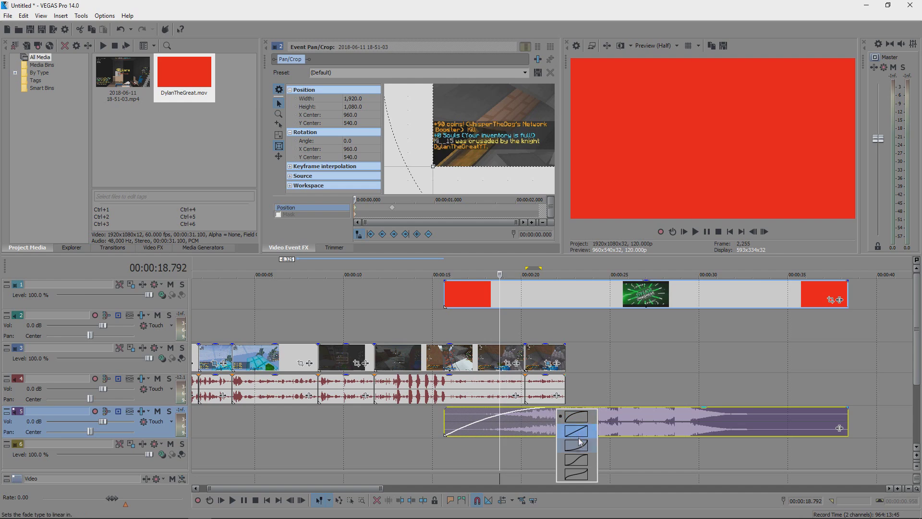
left_click(580, 460)
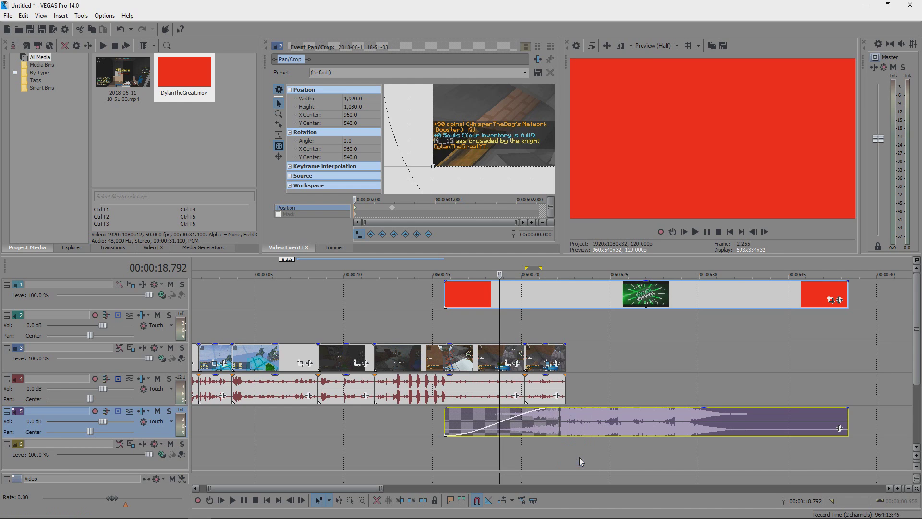
right_click(556, 412)
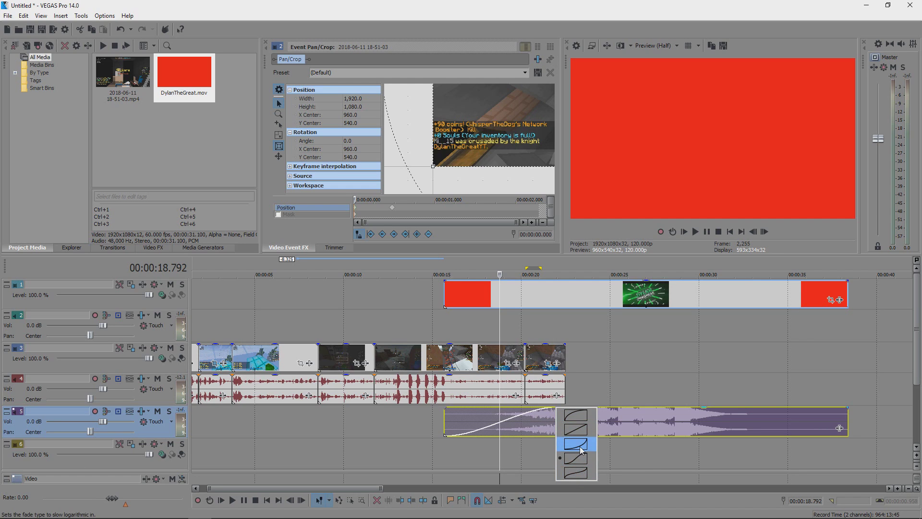
left_click(579, 445)
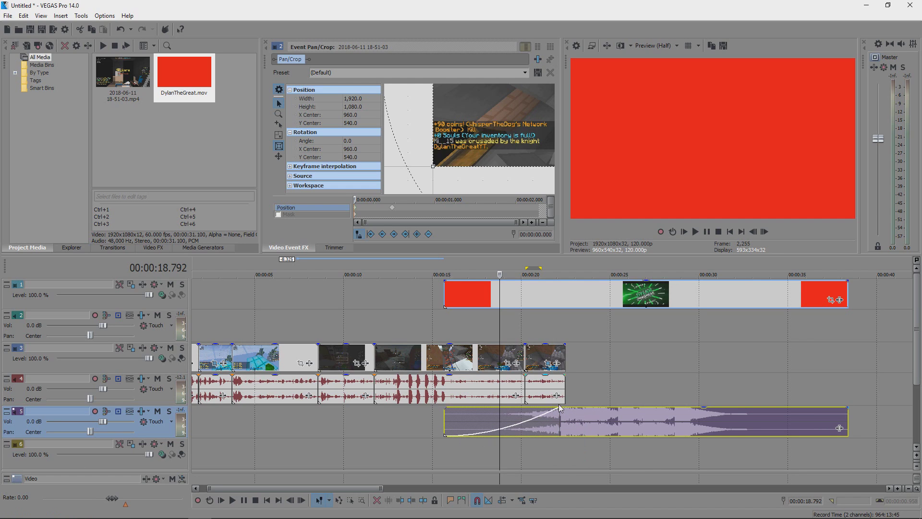
- Lower the intro audio to -8.8 dB and play the intro back, stopping near 24.958 s
left_click(442, 333)
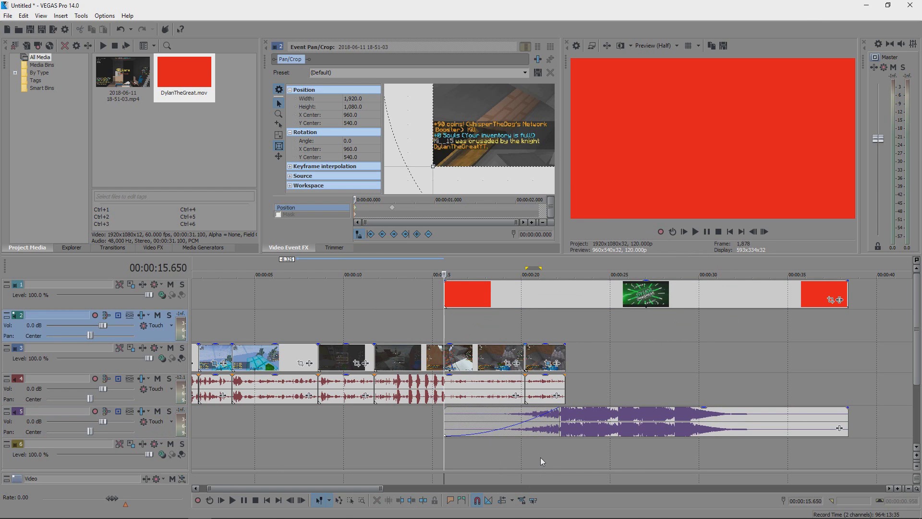
left_click_drag(562, 410, 565, 429)
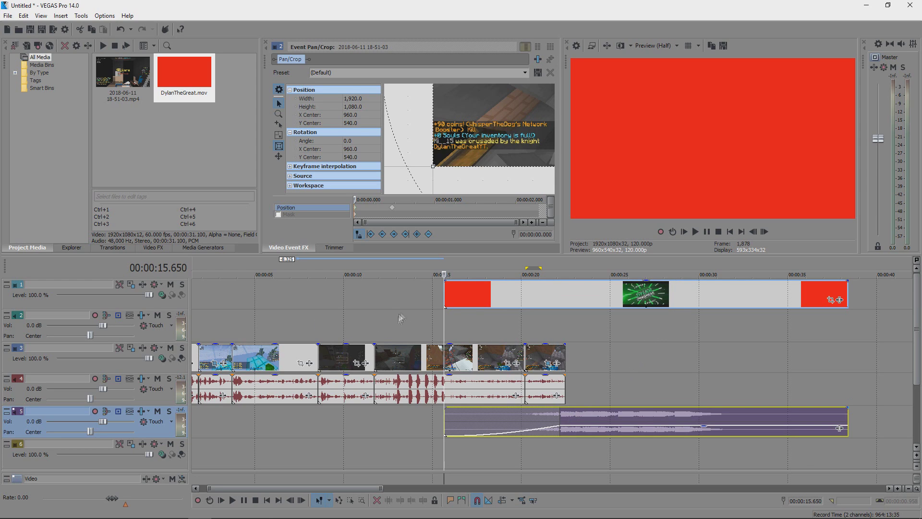
left_click(440, 329)
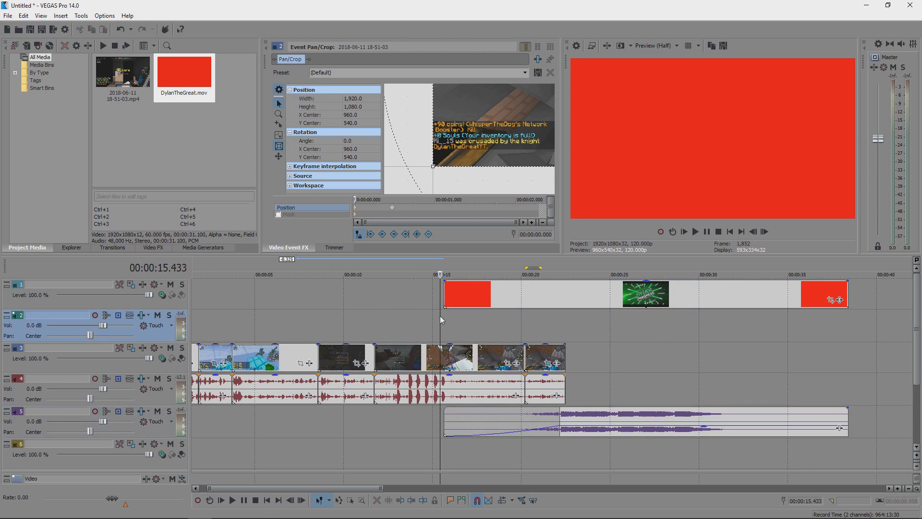
left_click(696, 232)
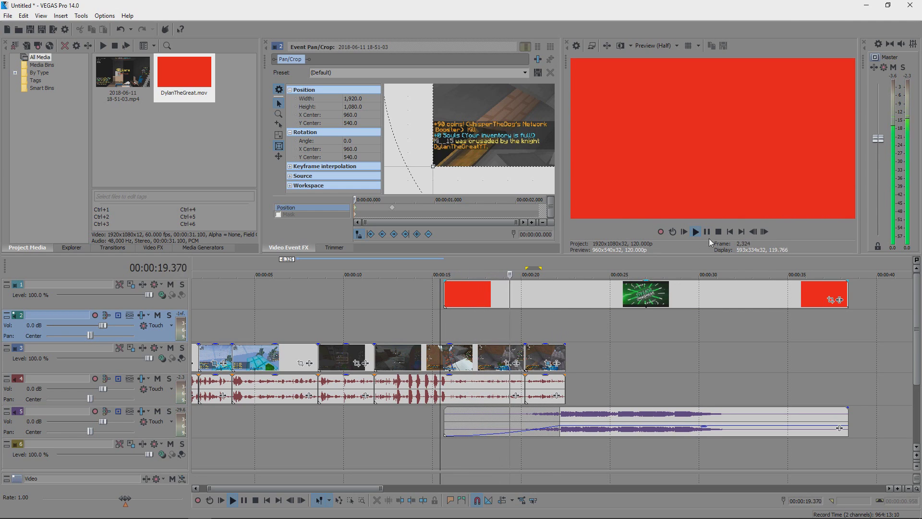
left_click(711, 232)
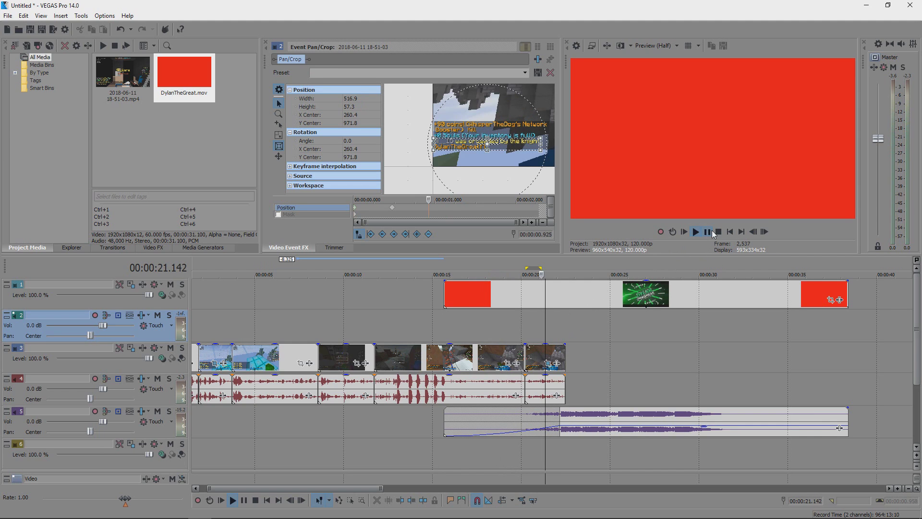
left_click(695, 232)
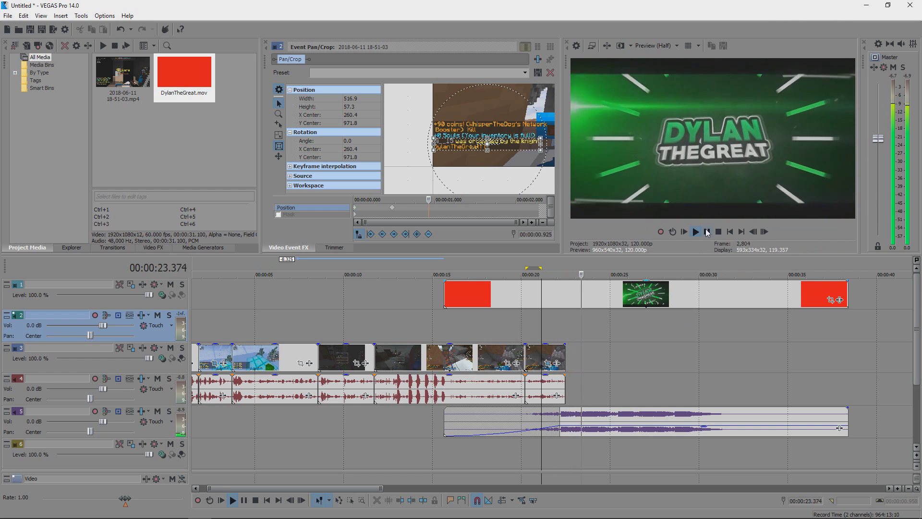
left_click(707, 232)
- Add VEGAS Chroma Keyer to the DylanTheGreat intro clip's Event FX chain
left_click(840, 299)
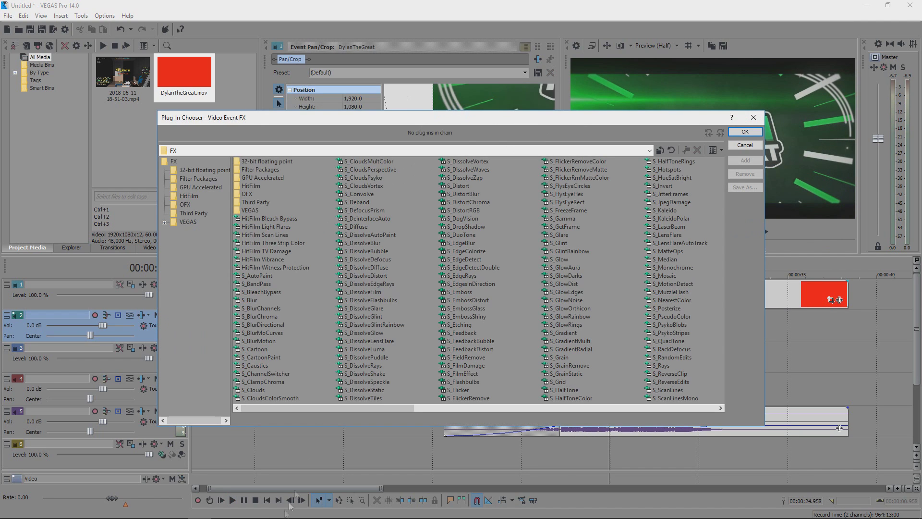
left_click_drag(335, 416, 726, 413)
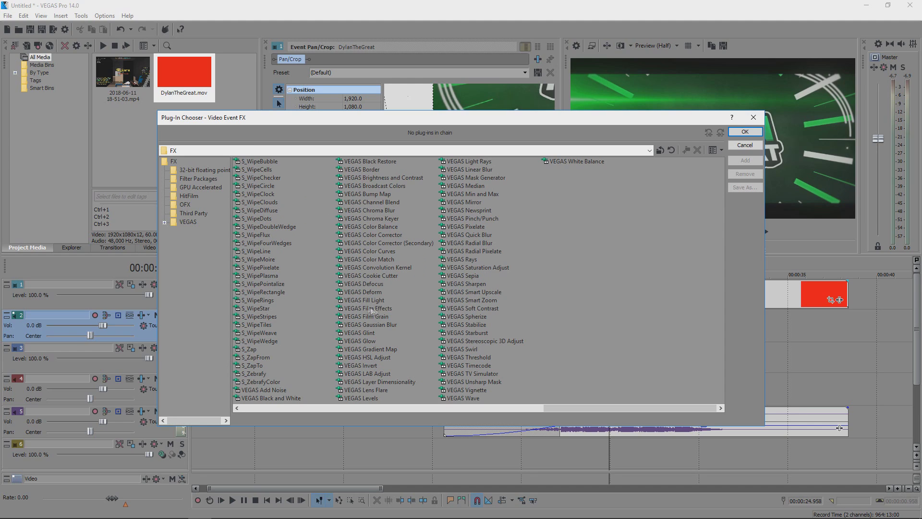
left_click(387, 219)
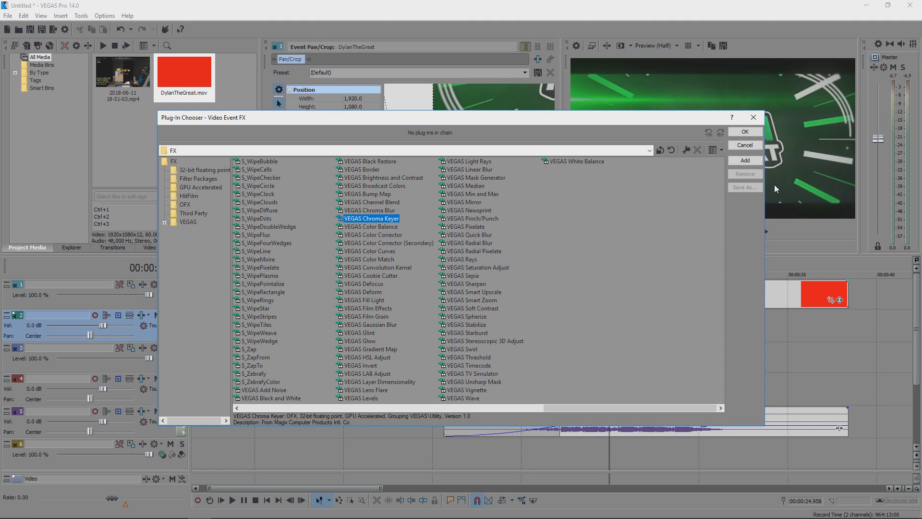
left_click(745, 160)
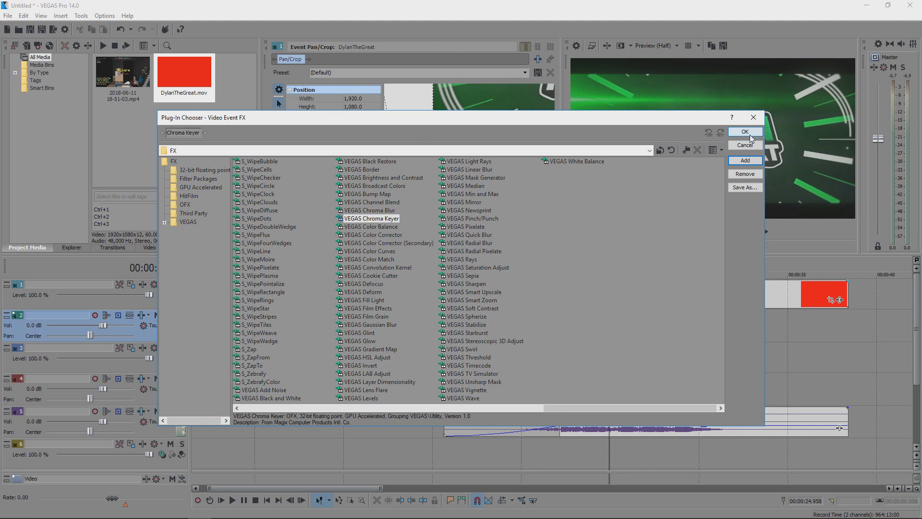
left_click(745, 131)
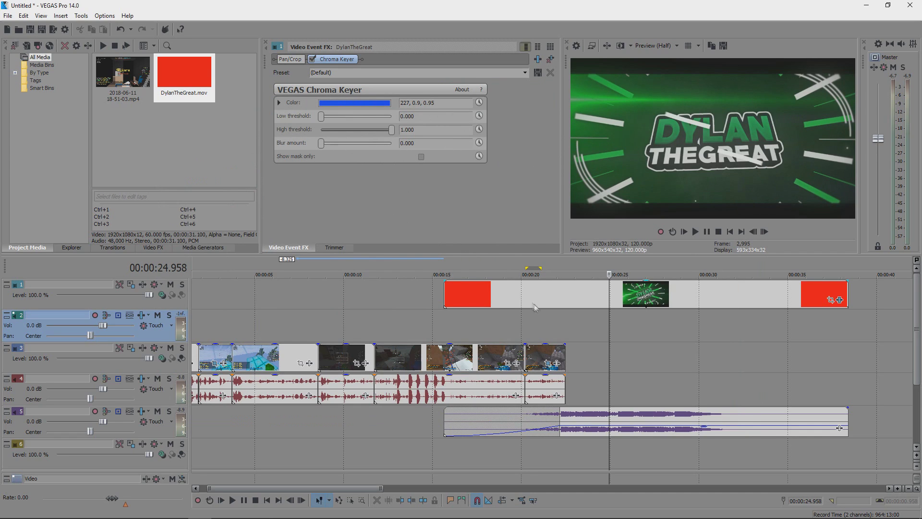
- Set the Chroma Keyer key colour to green, hue 98
left_click(472, 295)
left_click(352, 103)
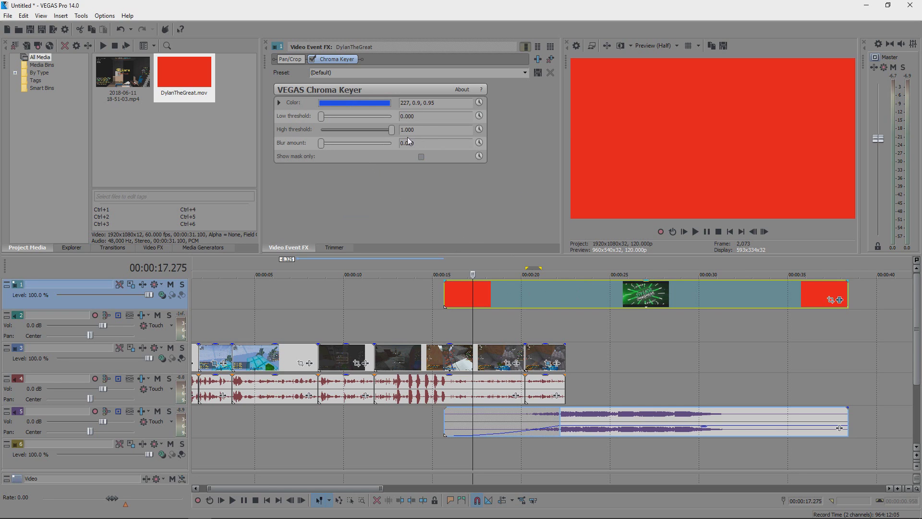
left_click(647, 293)
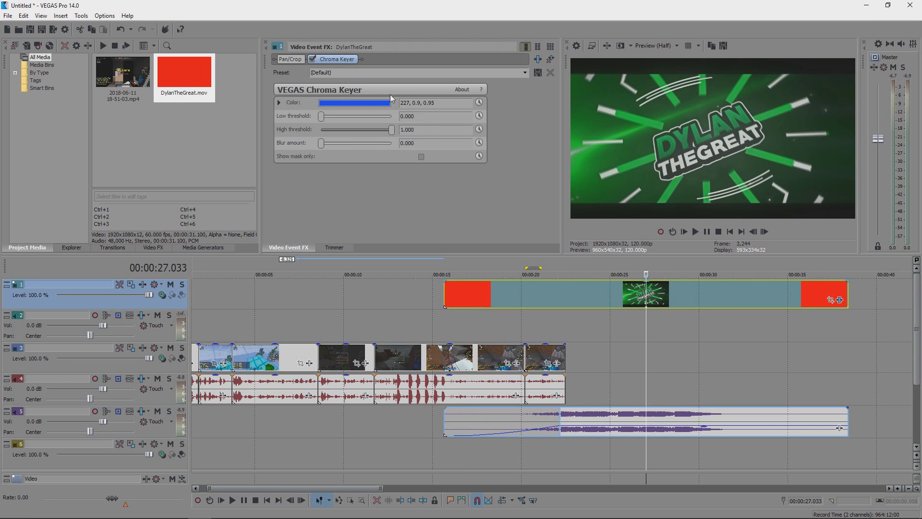
left_click(377, 103)
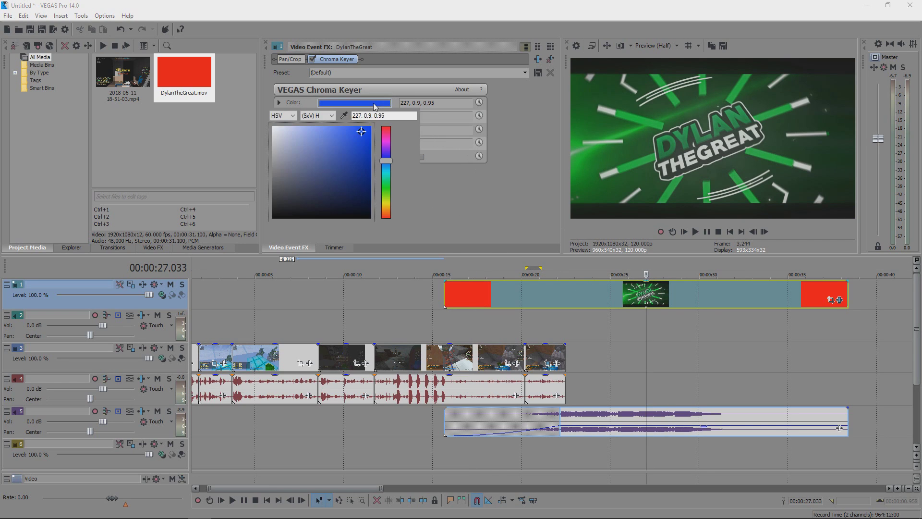
left_click(388, 190)
mouse_move(387, 188)
left_mouse_down()
mouse_move(383, 164)
mouse_move(384, 188)
left_mouse_up()
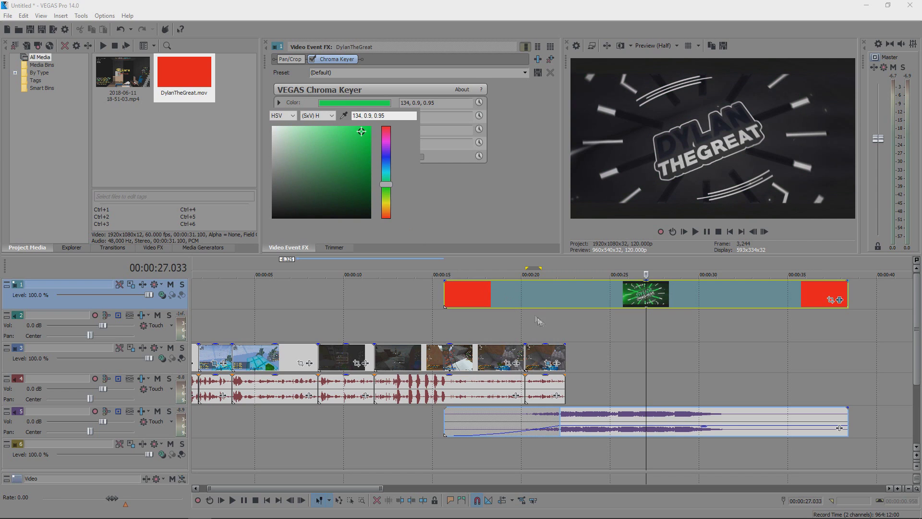
left_click(386, 194)
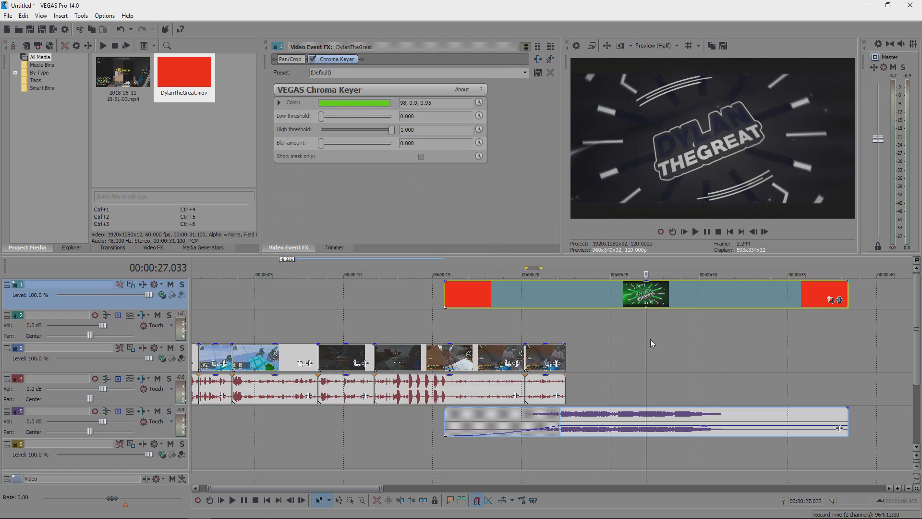
- Slide the later gameplay clip left to about 25 s and preview the keyed intro over it
scroll(650, 340, "down", 5)
left_click_drag(616, 360, 439, 350)
scroll(503, 354, "up", 5)
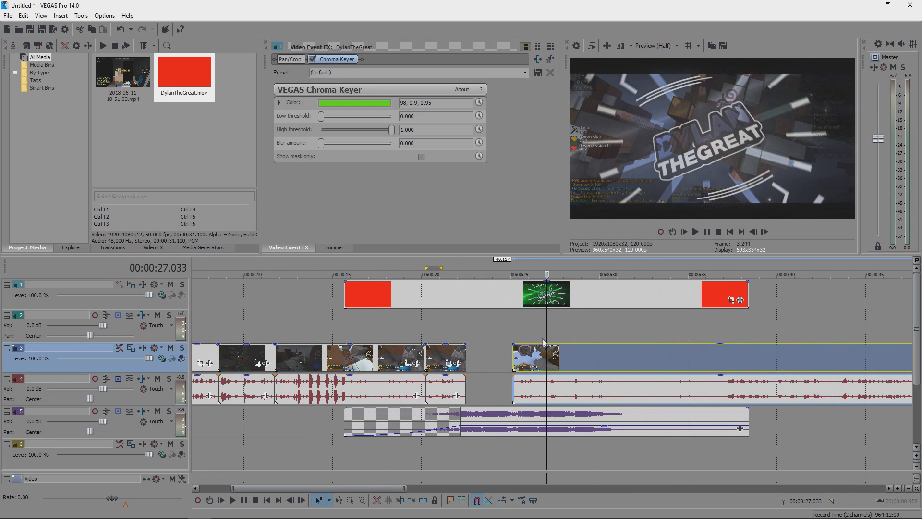
left_click(525, 336)
left_click(695, 232)
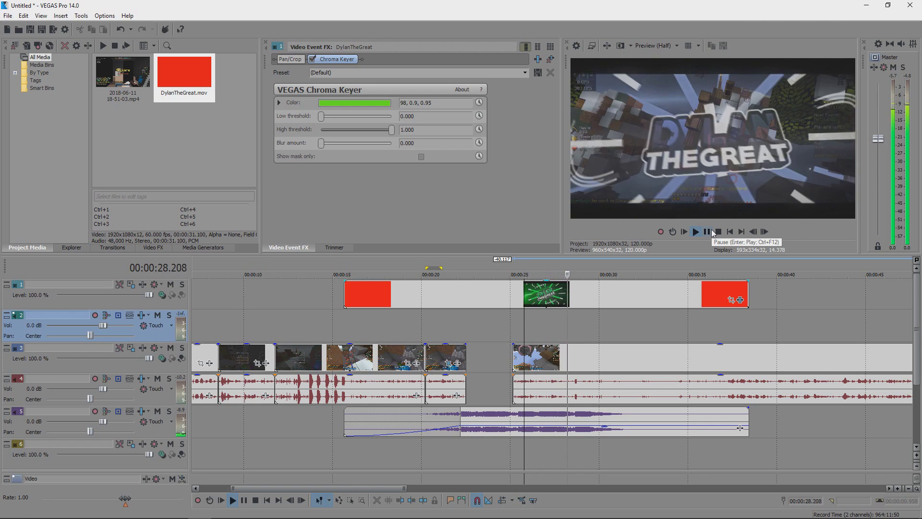
left_click(713, 233)
left_click(550, 293)
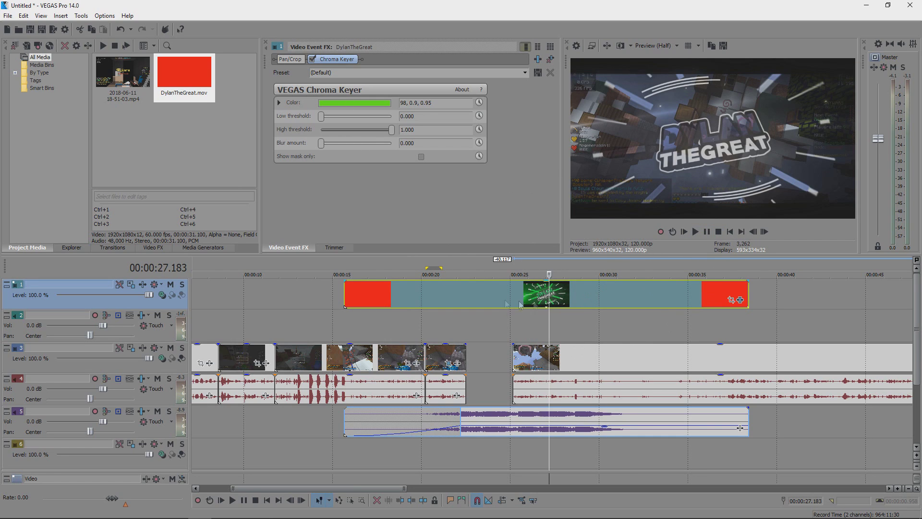
- Adjust the key colour hue, view the intro's red section, and open the keyer Preset list
left_click(363, 104)
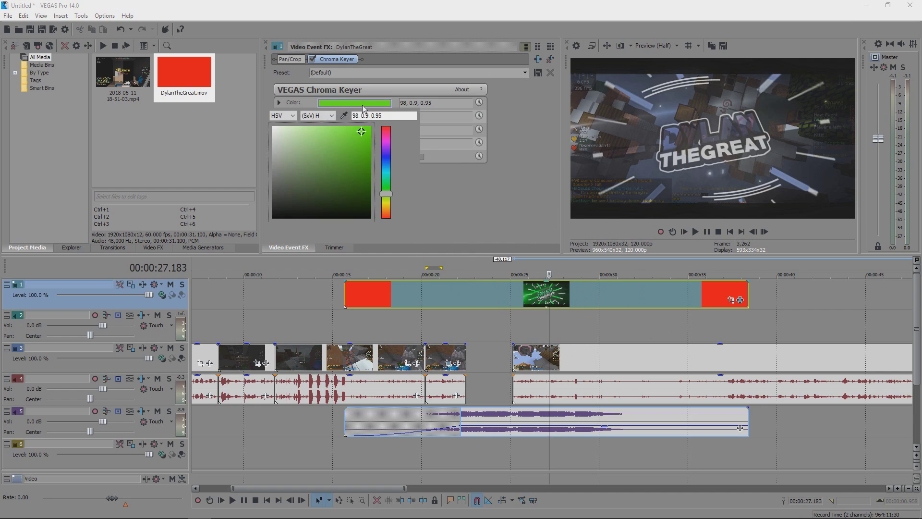
left_click_drag(390, 194, 397, 263)
left_click(370, 308)
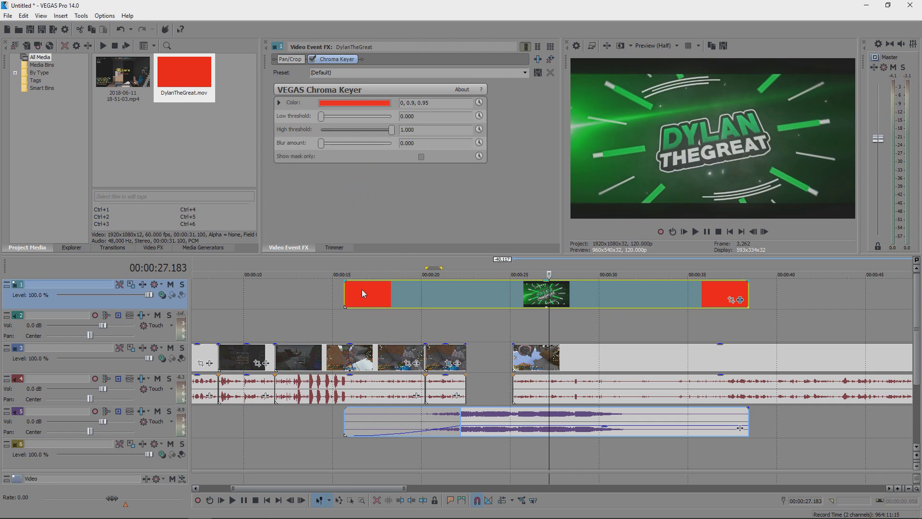
left_click(362, 290)
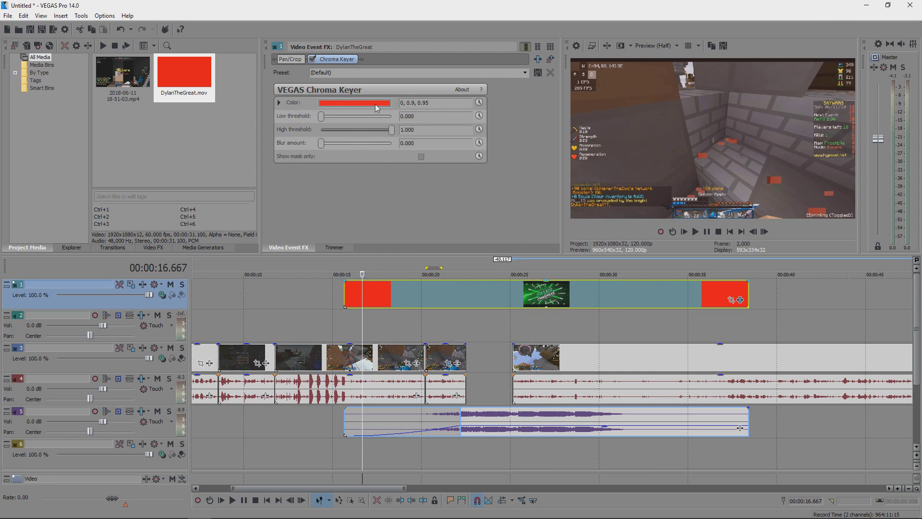
left_click(524, 73)
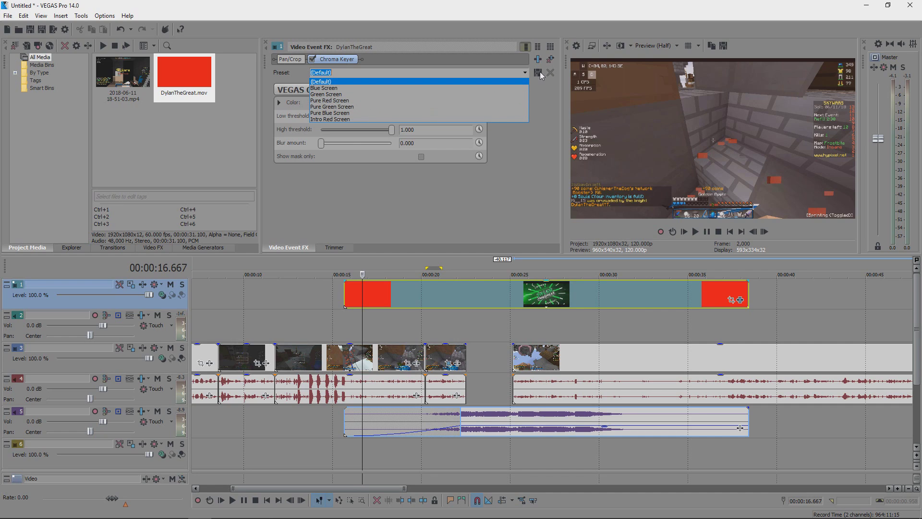
- Reset the keyer to the (Default) preset and adjust its key colour
left_click(510, 82)
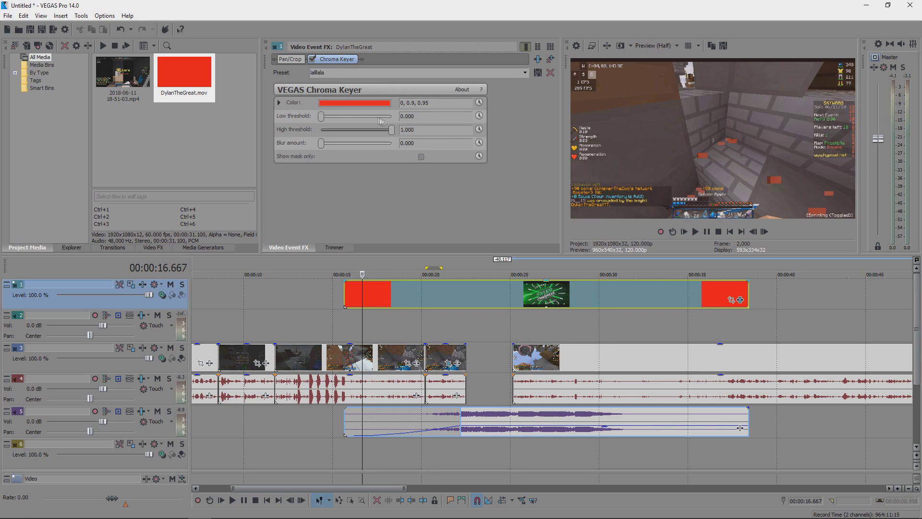
left_click(354, 103)
left_click(297, 138)
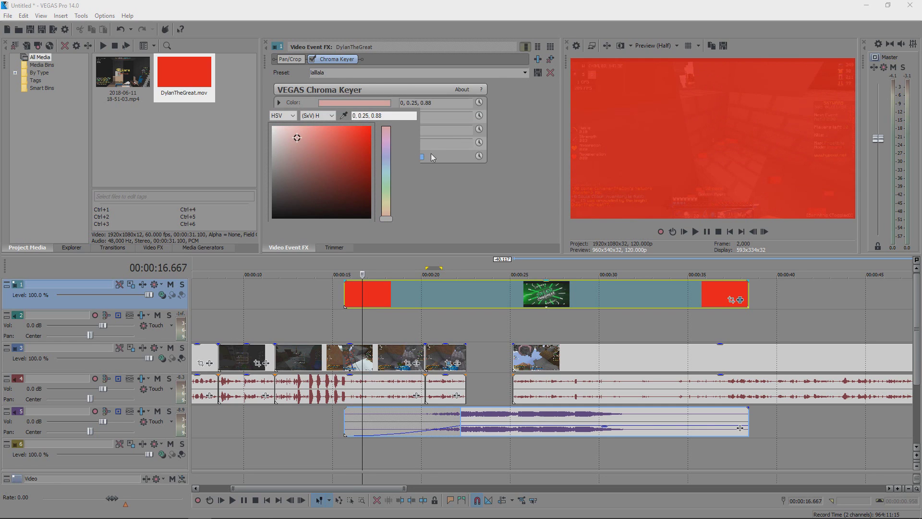
left_click(381, 187)
left_click(471, 200)
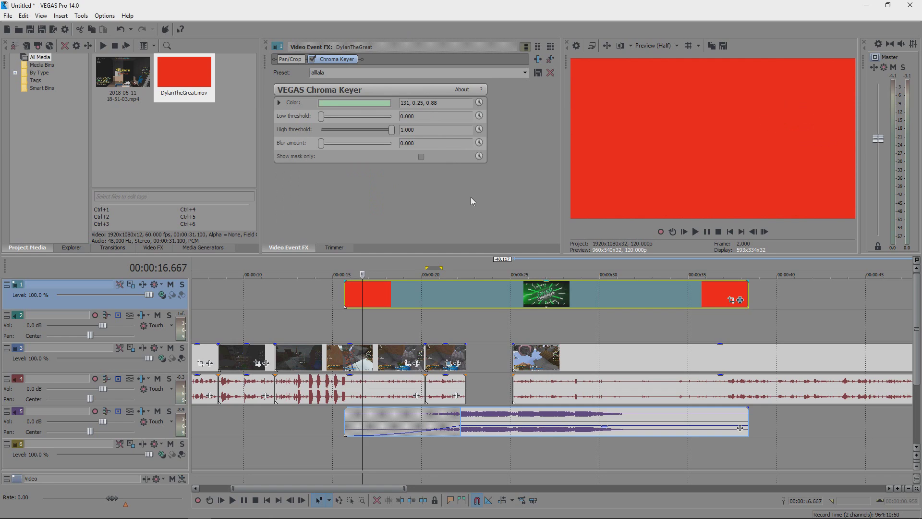
- Save the keyer settings as preset 'lallala', then apply the 'Intro Red Screen' preset
left_click(538, 73)
left_click(525, 72)
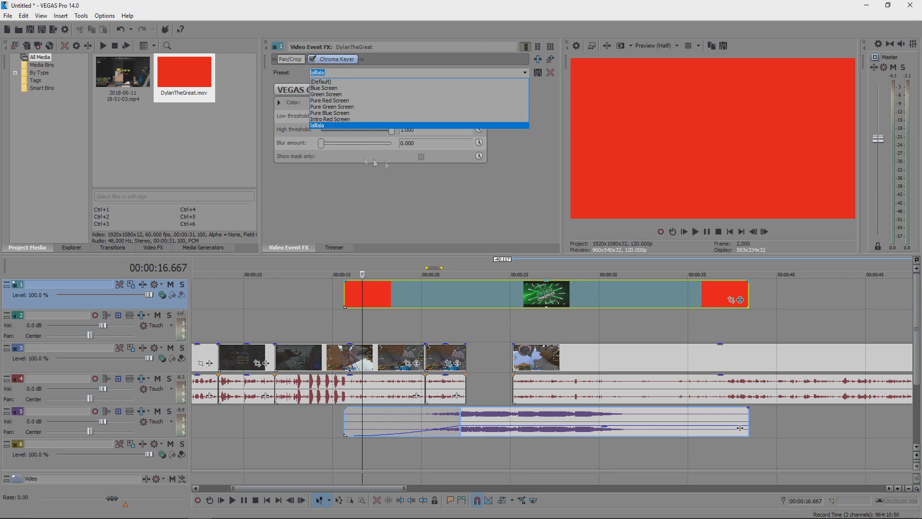
left_click(343, 120)
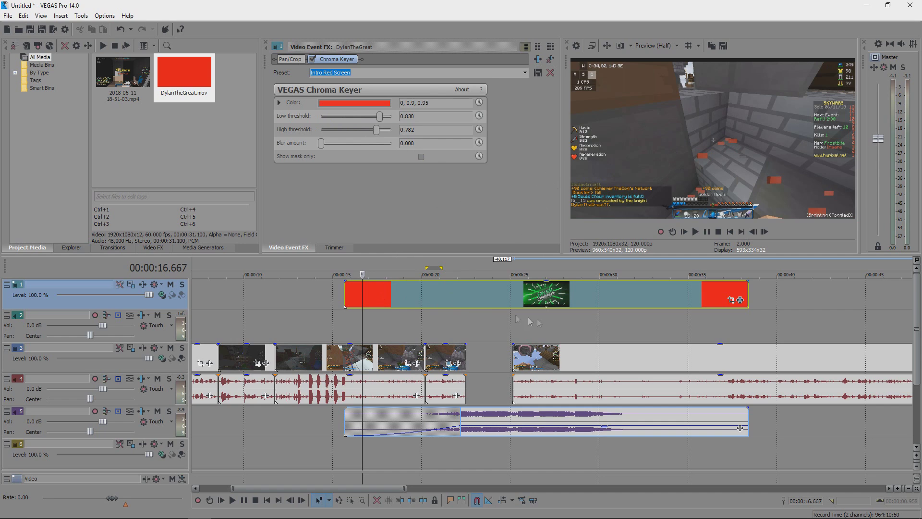
- Shift the later gameplay clip right about 5 s and check the frames near 29 s
right_click(558, 369)
key("Escape")
left_click_drag(533, 358, 624, 358)
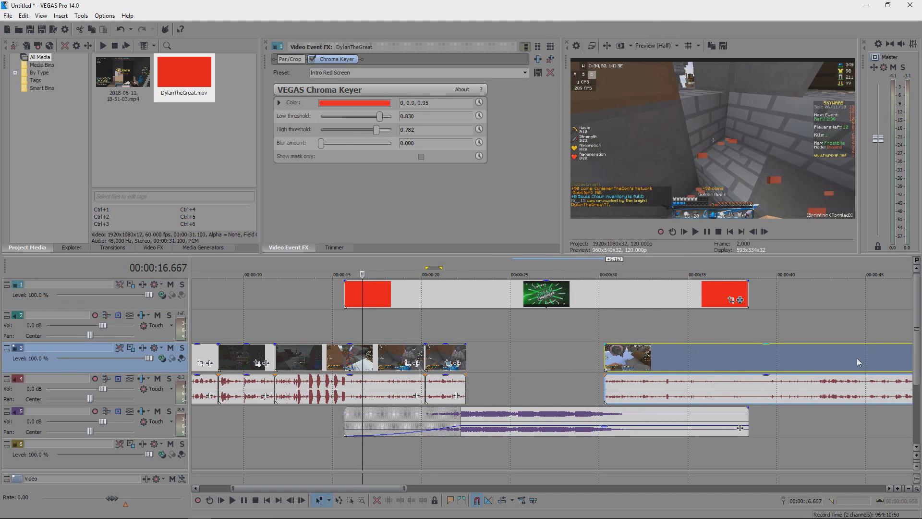
left_click(611, 327)
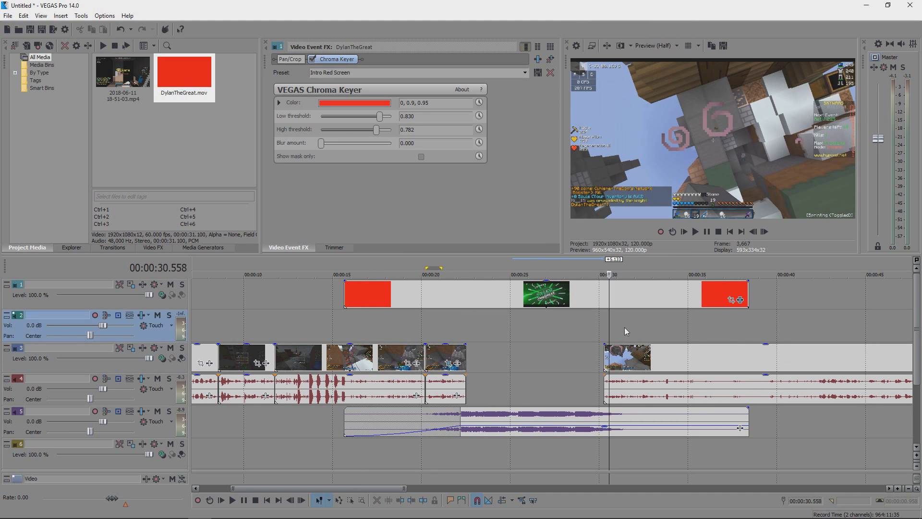
left_click(592, 327)
left_click(573, 322)
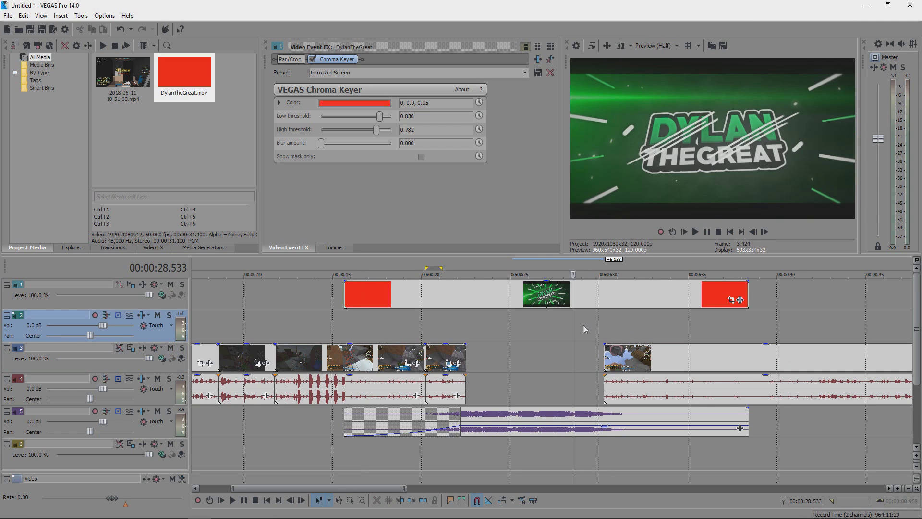
left_click(581, 325)
- Slide the gameplay clip back to about 28.5 s under the intro transition and fade in its audio
left_click_drag(630, 356, 565, 336)
left_click(570, 330)
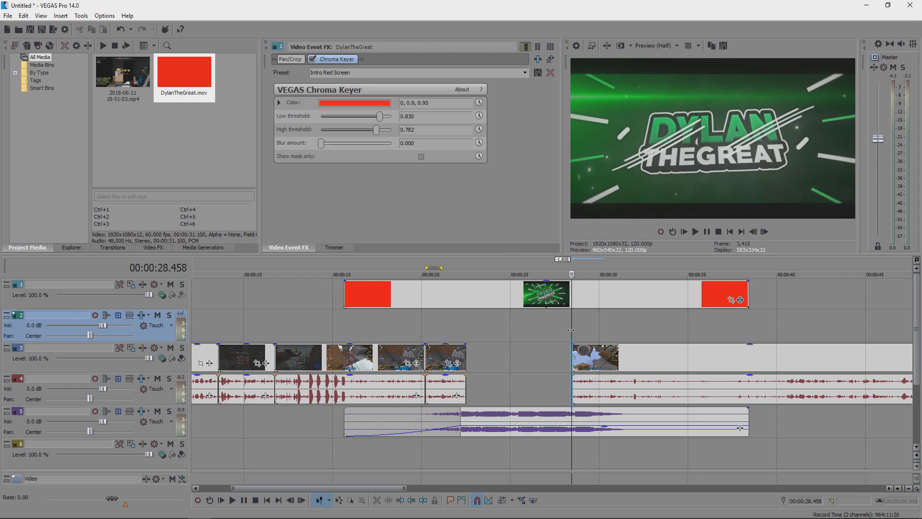
left_click(576, 330)
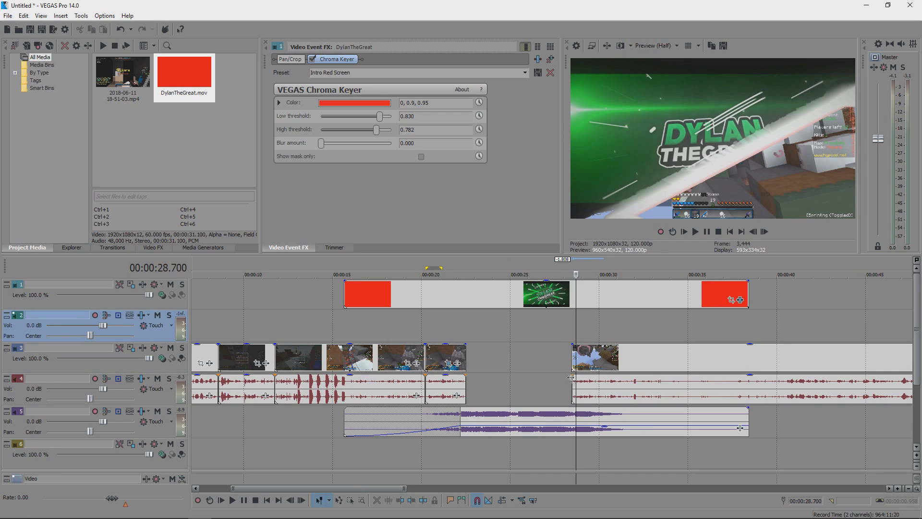
left_click_drag(572, 375, 580, 374)
- Trim the intro and its music to end near 31.5 s with a 2.6-second fade-out
left_click_drag(745, 277, 620, 328)
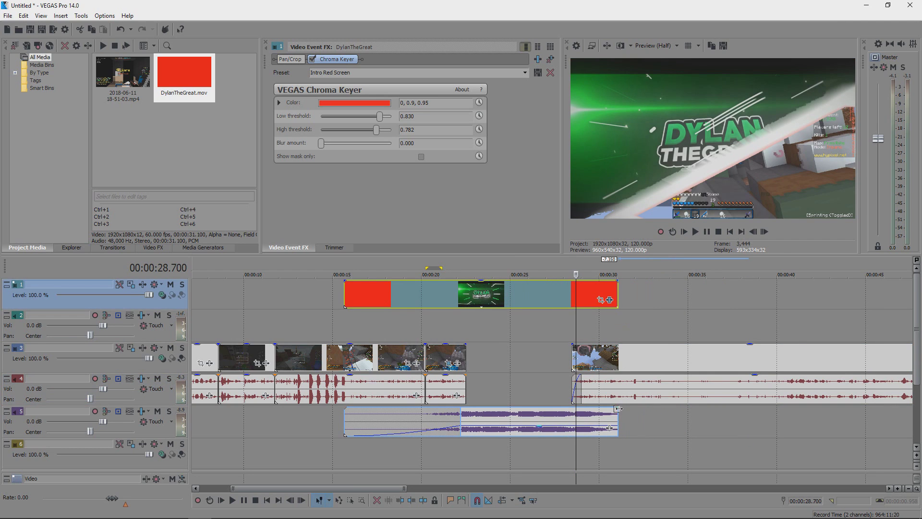
left_click_drag(618, 408, 631, 422)
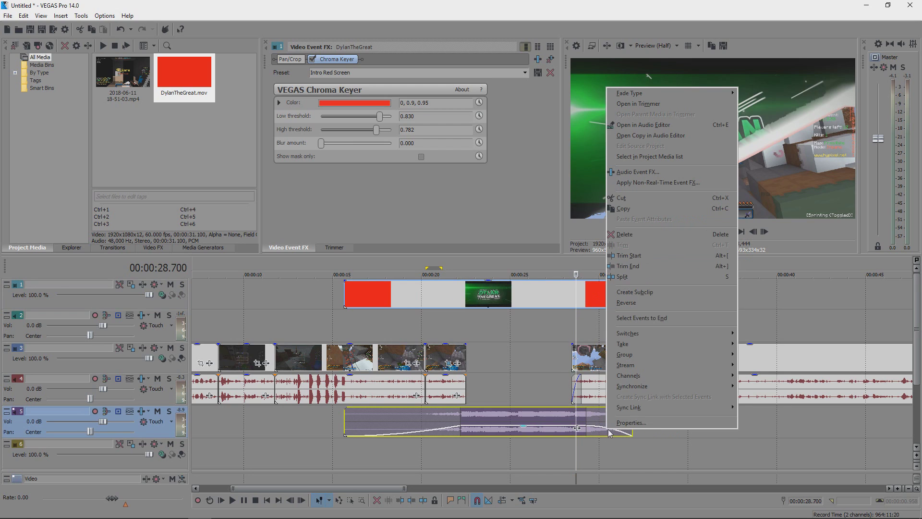
left_click(615, 423)
left_click(525, 356)
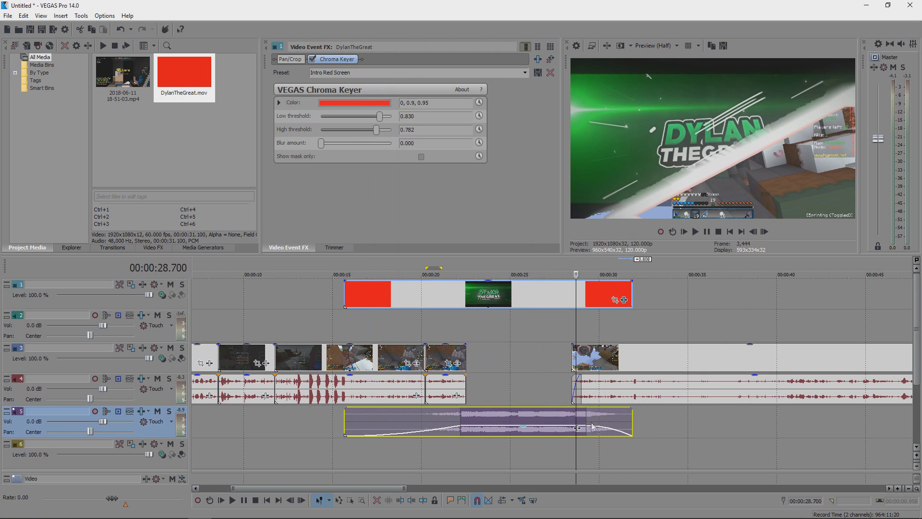
- Give the music's fade-out a smoother curve shape and return to 12.558 s
right_click(586, 429)
key("Escape")
right_click(585, 429)
left_click(600, 479)
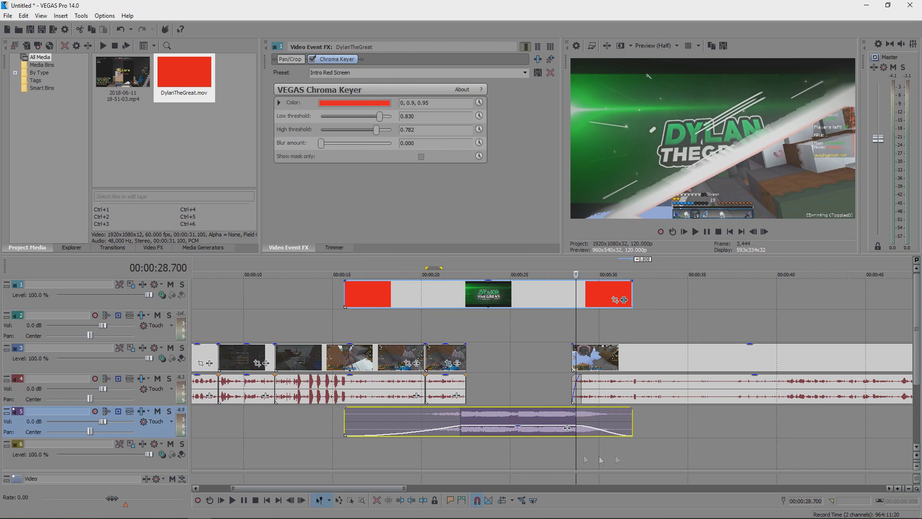
left_click(289, 331)
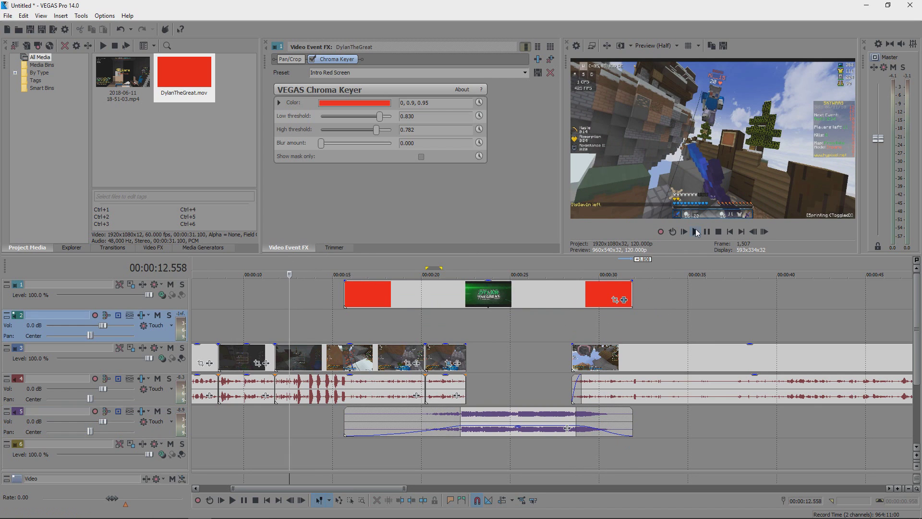
- Play back the keyed intro section, then zoom the timeline out to show footage to about 2:00
left_click(696, 232)
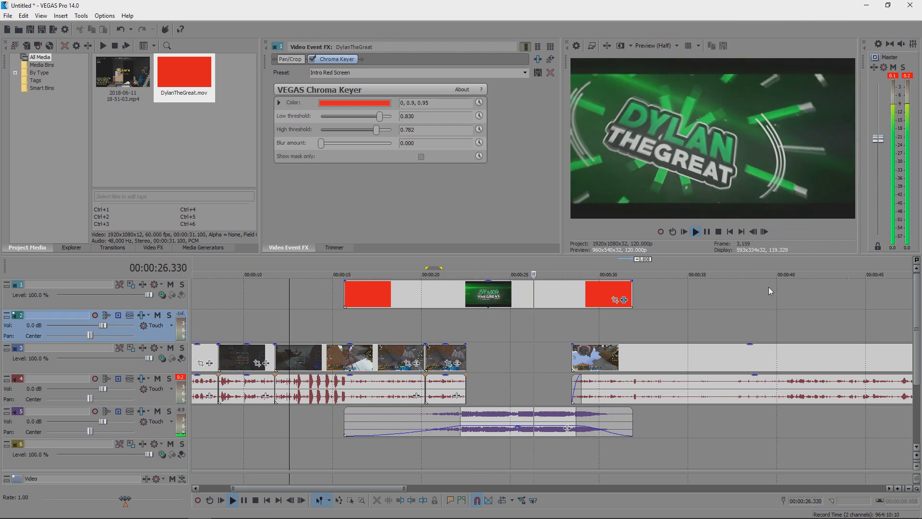
left_click(706, 232)
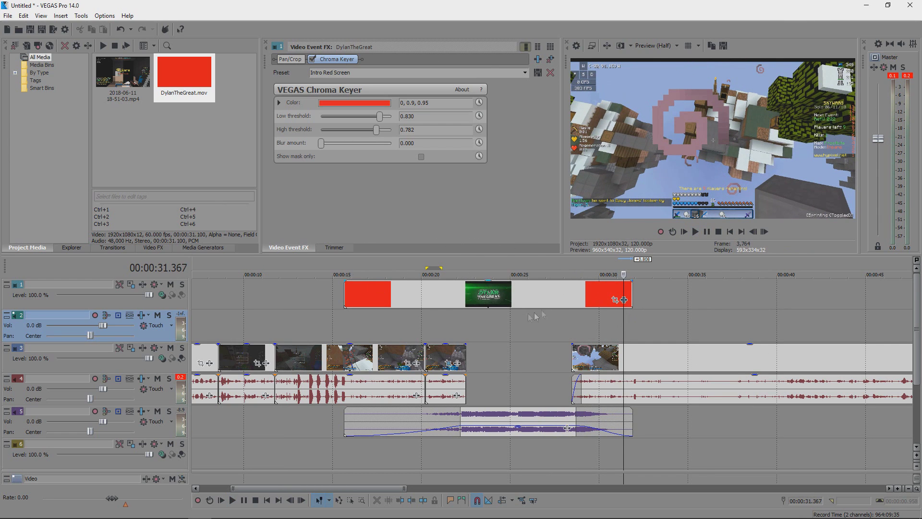
scroll(469, 302, "down", 2)
scroll(447, 355, "down", 3)
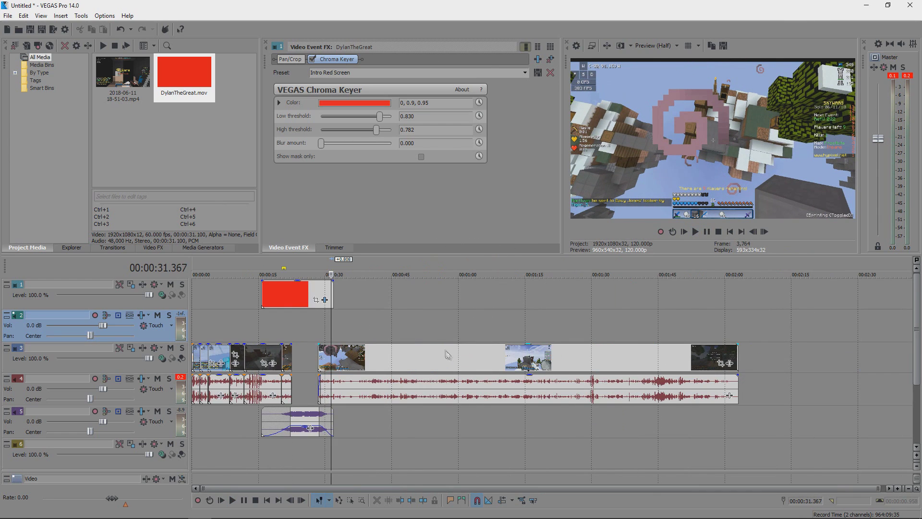
- Bring up the open-media dialog and browse to the Music folder
left_click(8, 19)
left_click(22, 38)
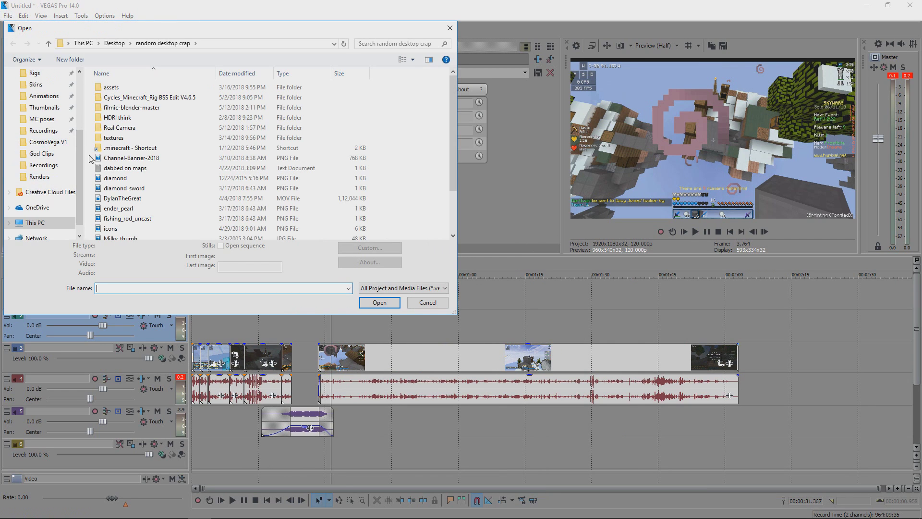
scroll(43, 159, "up", 4)
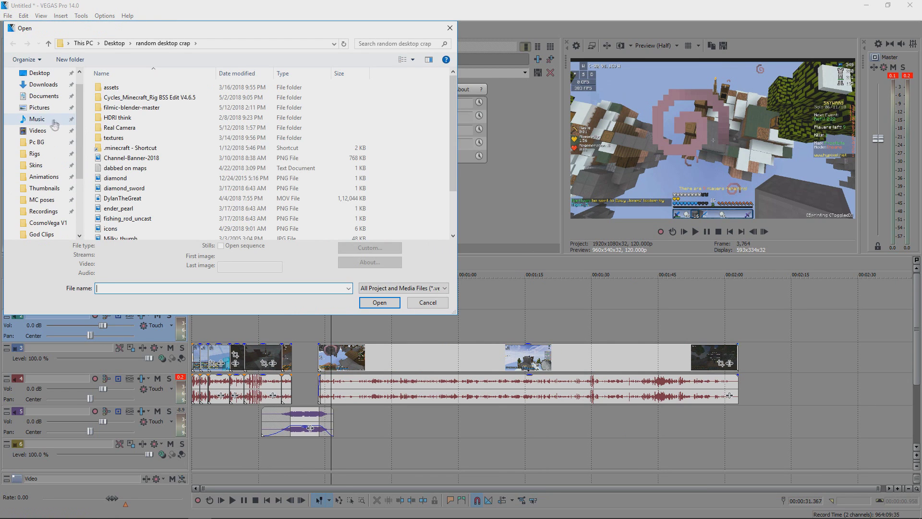
left_click(36, 118)
- Import 'ES_Between The Lines (Ahlstrom Remix)' from the music list into the project
scroll(120, 163, "down", 5)
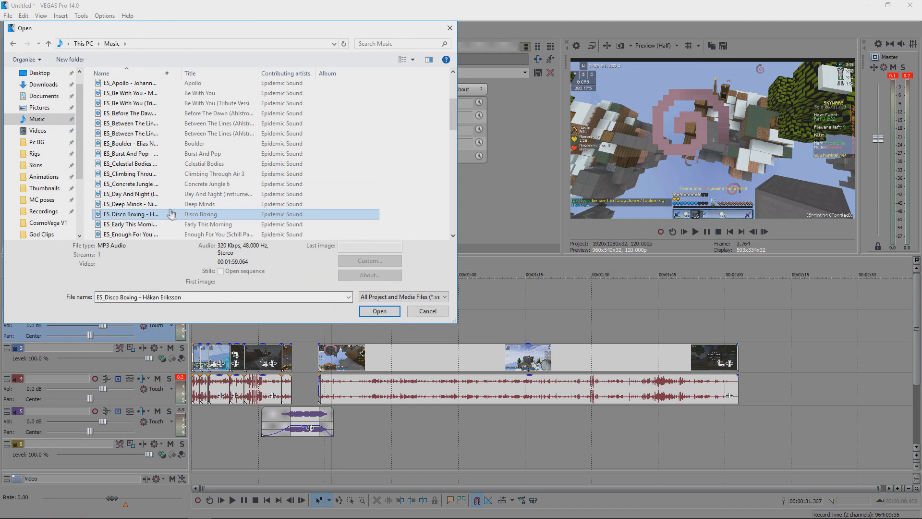
left_click(138, 202)
left_click(139, 194)
left_click(144, 184)
left_click(150, 164)
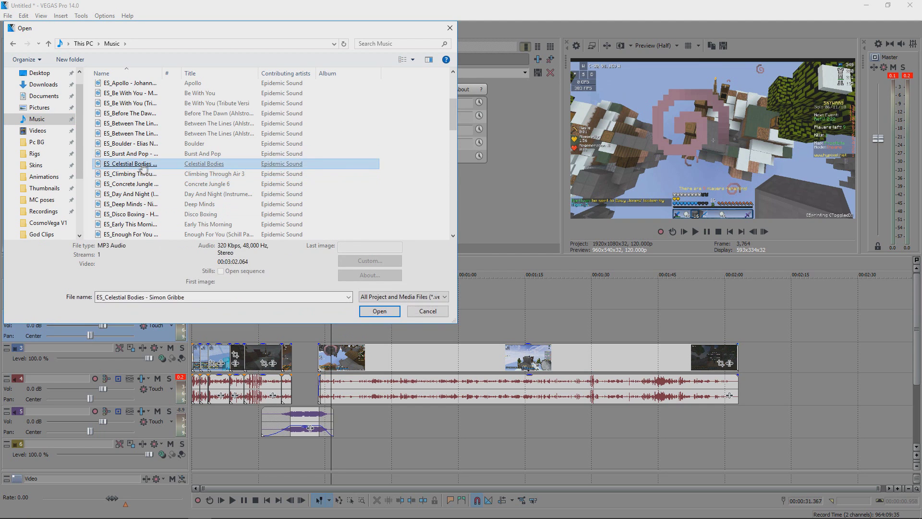
left_click(150, 154)
left_click(147, 143)
left_click(144, 134)
left_click(142, 124)
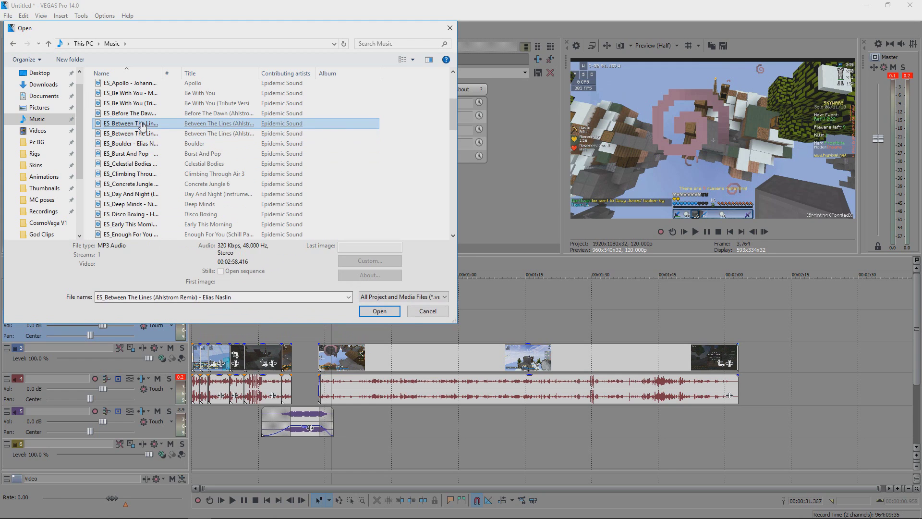
double_click(142, 124)
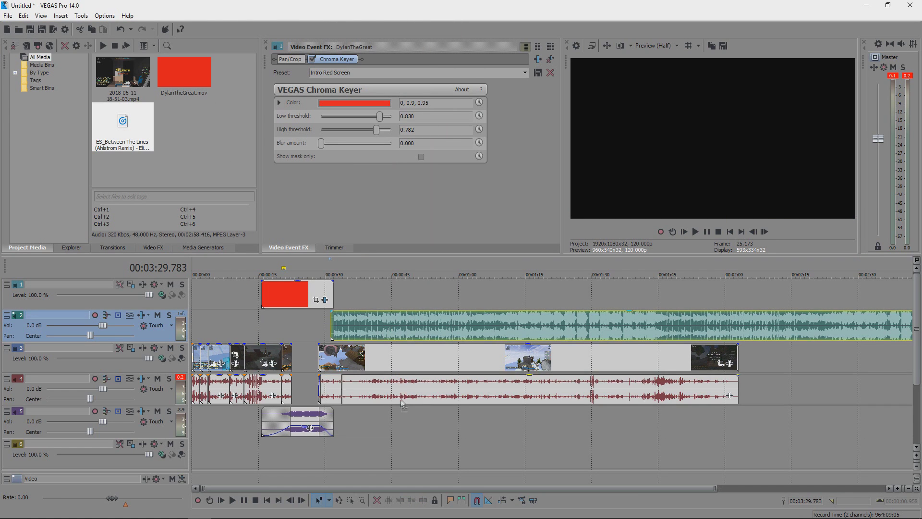
- Place the music on track 5 just after the intro and lower its gain to -12.7 dB
left_click_drag(396, 419, 388, 418)
left_click(346, 454)
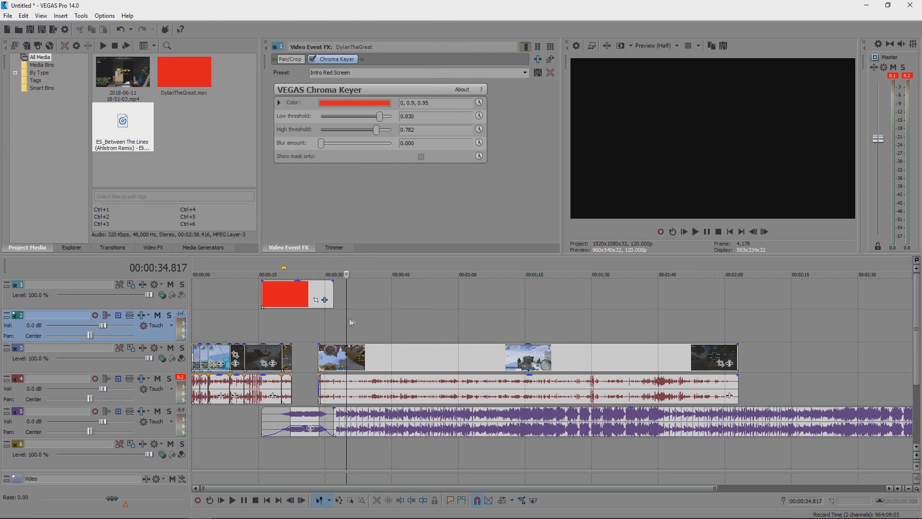
scroll(414, 416, "up", 6)
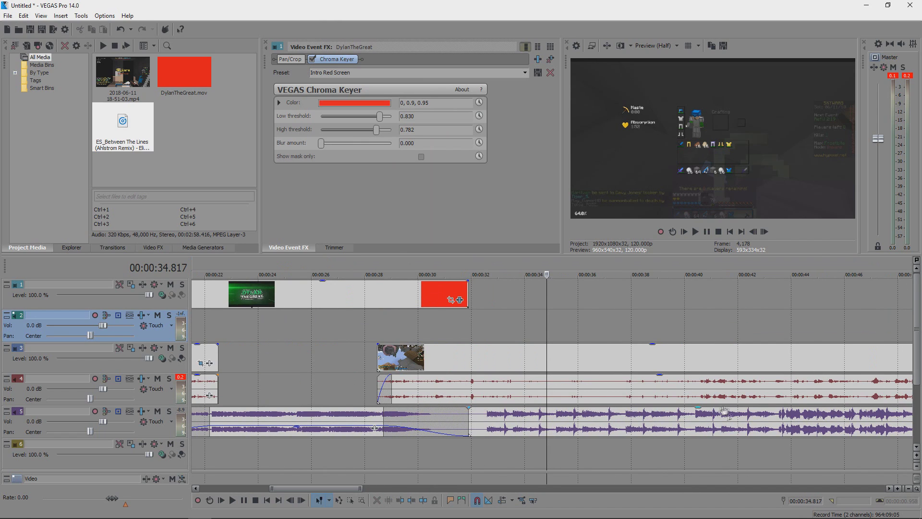
left_click(538, 416)
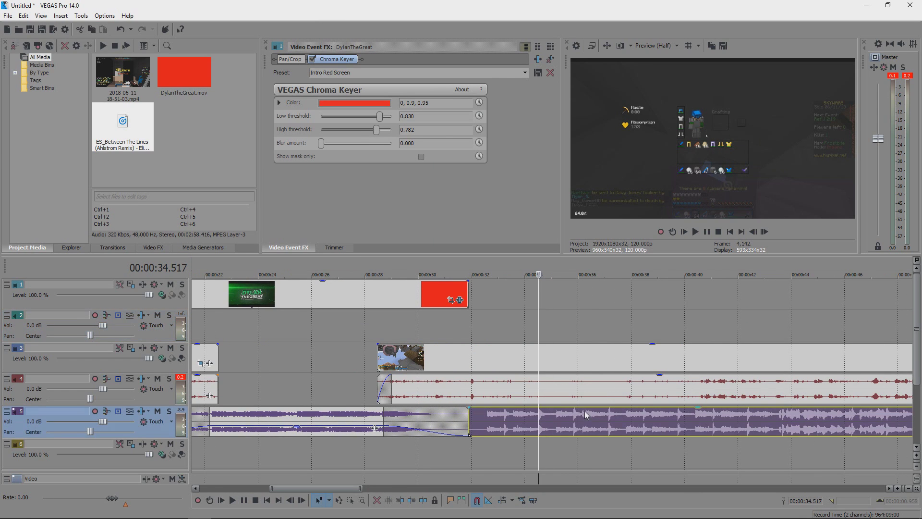
left_click_drag(586, 410, 587, 435)
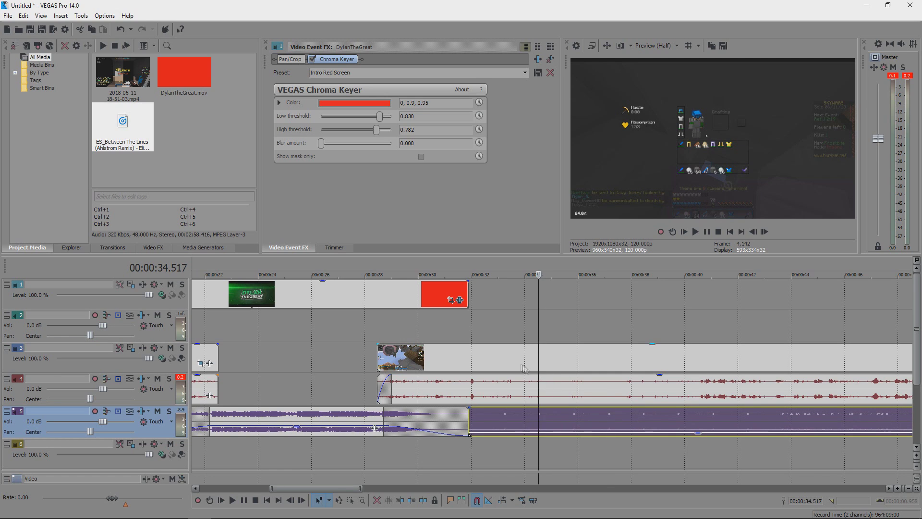
left_click(519, 322)
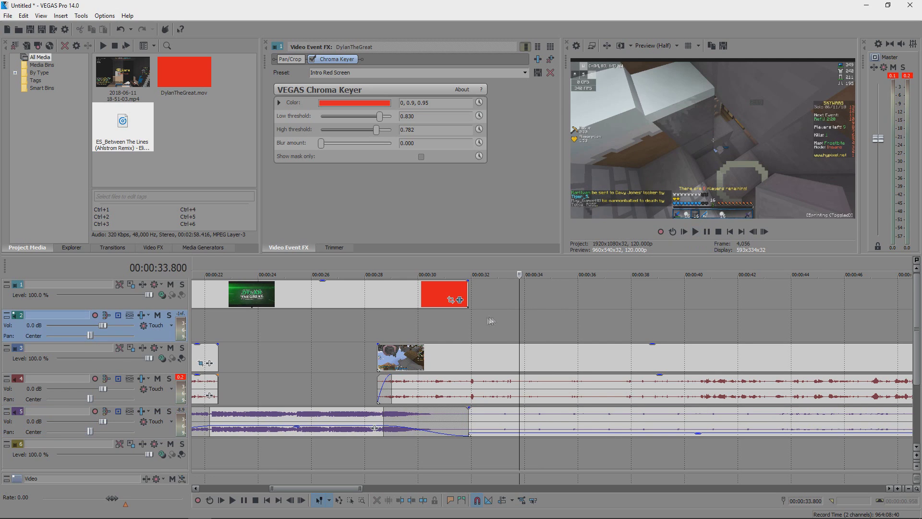
- Play around the intro's end and raise the music gain back to about -0.1 dB
left_click(696, 233)
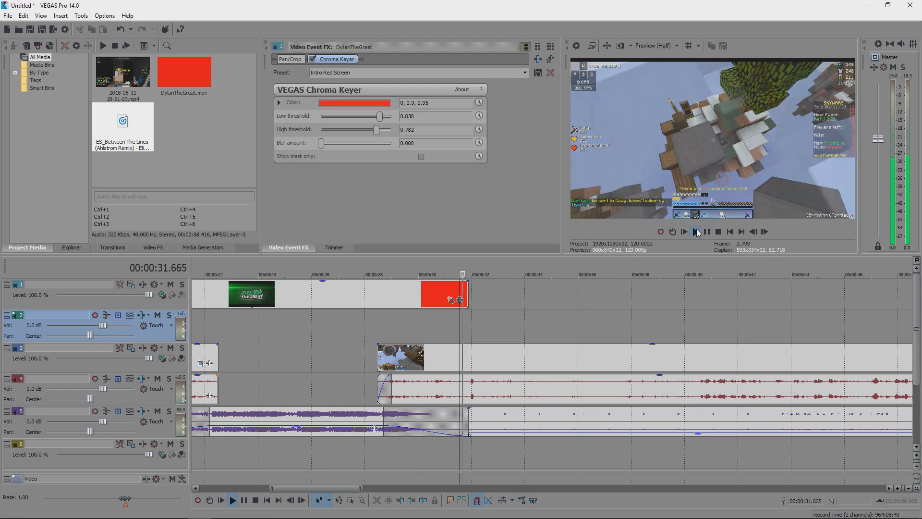
left_click(703, 434)
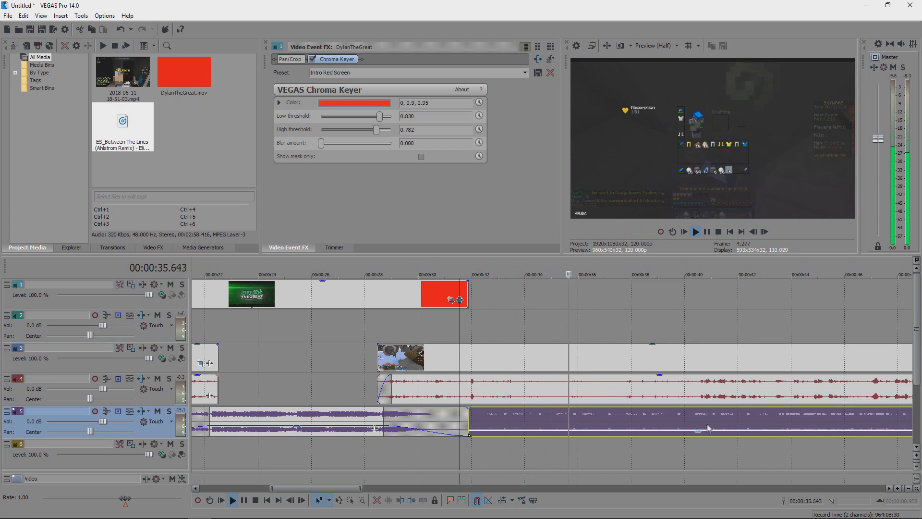
mouse_move(706, 436)
left_mouse_down()
mouse_move(686, 411)
mouse_move(689, 438)
left_mouse_up()
scroll(691, 437, "down", 5)
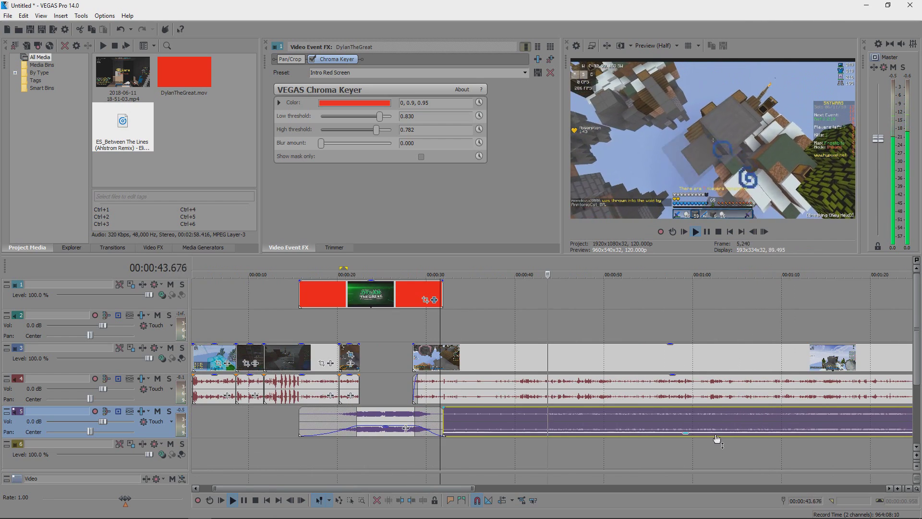
key("Return")
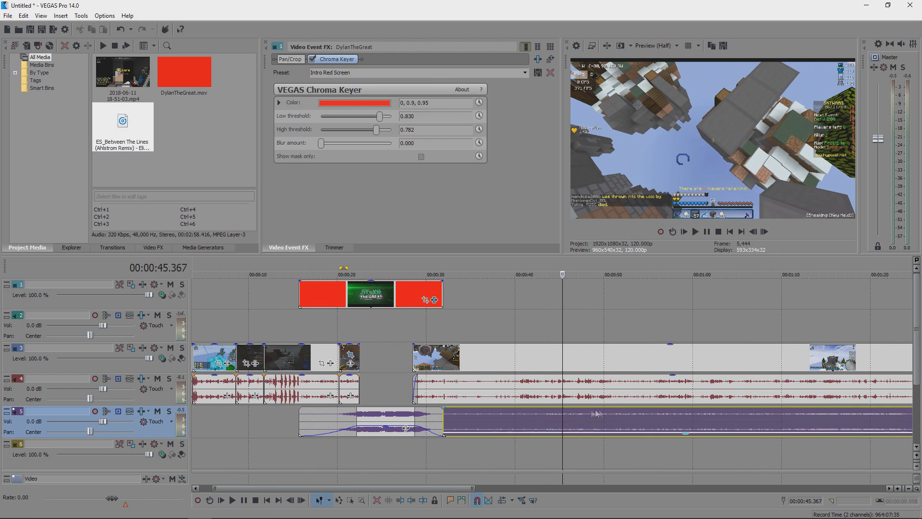
scroll(589, 414, "down", 3)
- Silence the long gameplay audio on track 4 and raise the track 5 music gain to 0.0 dB
left_click_drag(525, 377, 512, 438)
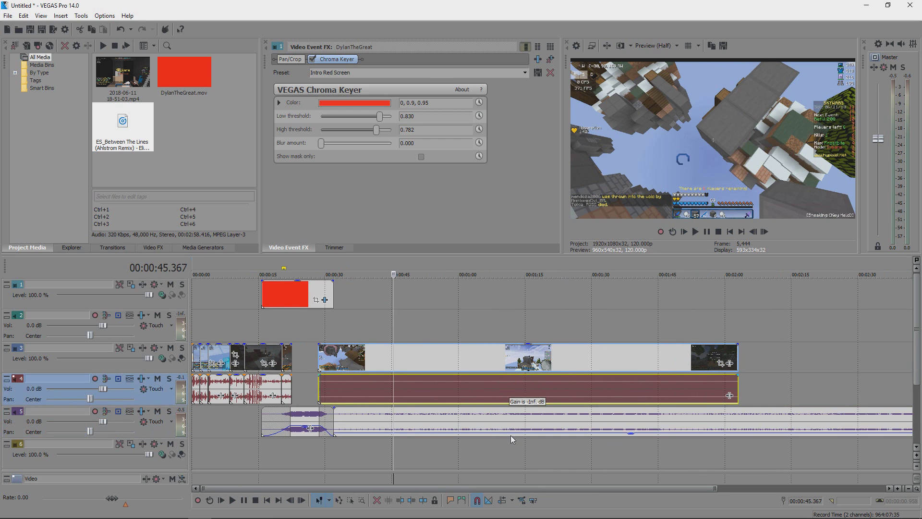
left_click(507, 430)
left_click_drag(589, 436, 593, 349)
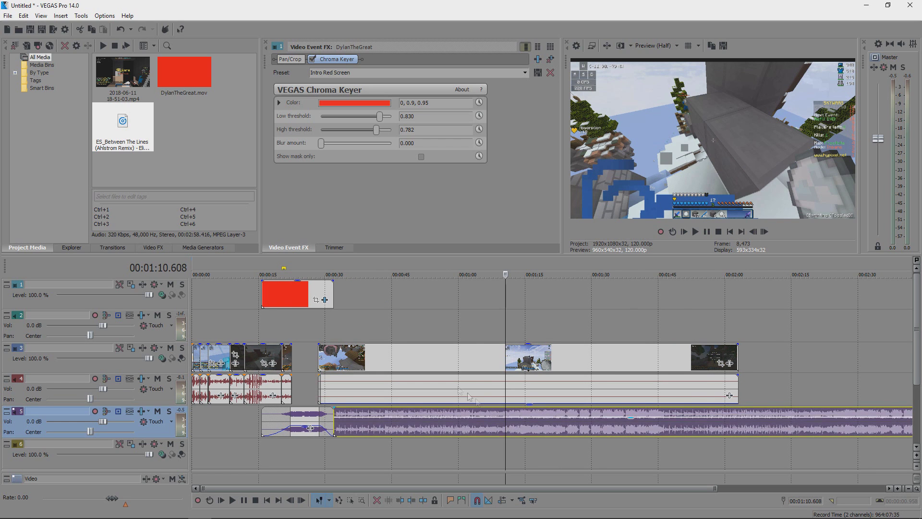
- Play the new mix from about 44 seconds, then pause with the cursor at 00:00:43.250
left_click(388, 331)
left_click(696, 232)
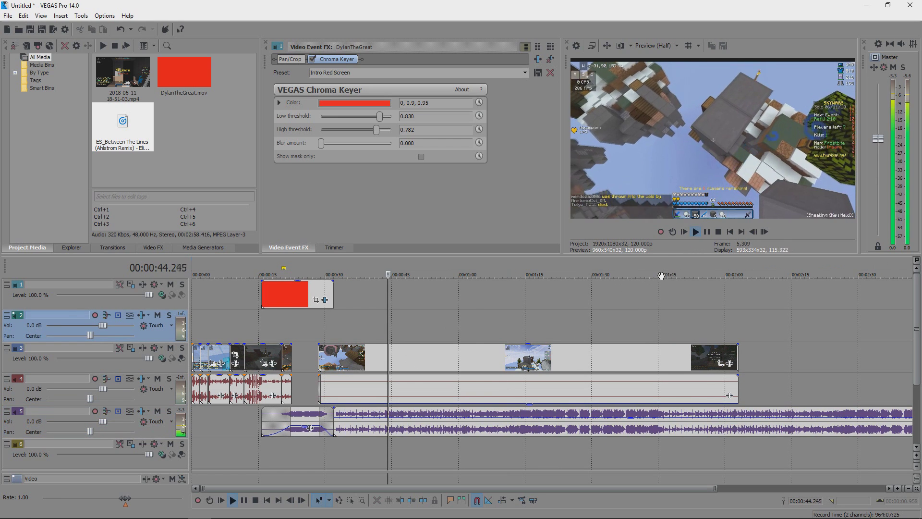
left_click(634, 421)
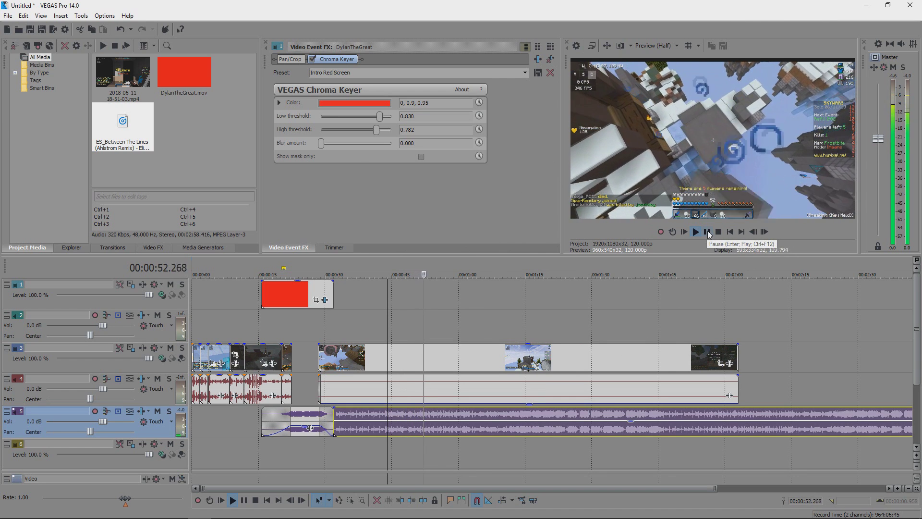
left_click(708, 232)
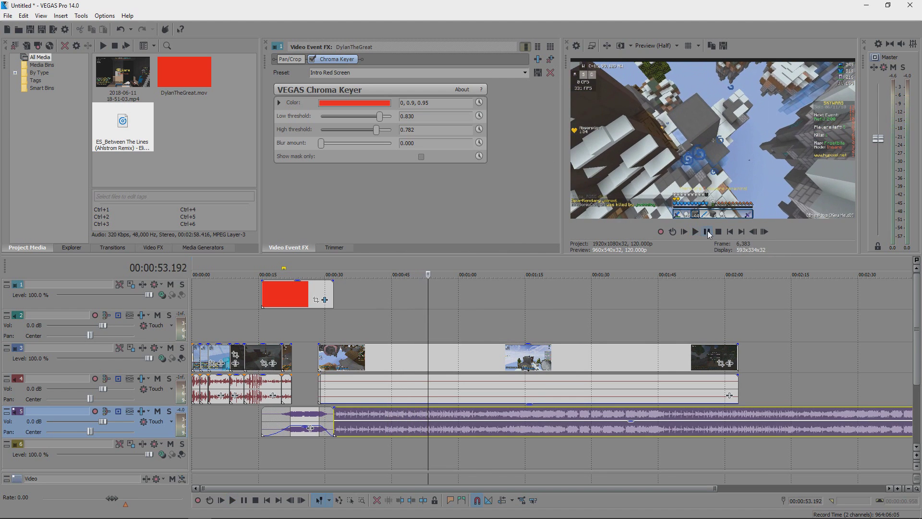
left_click(384, 315)
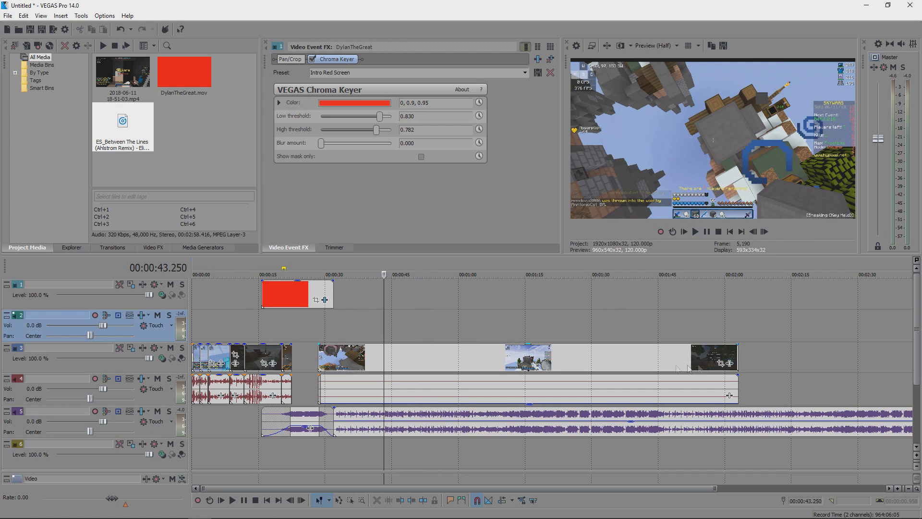
scroll(373, 368, "up", 3)
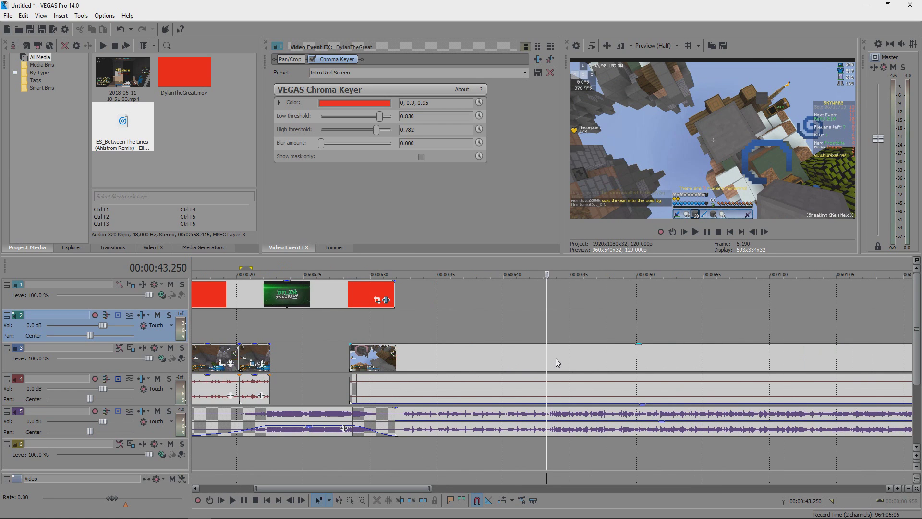
- Split the gameplay events at 43.250 and 37.033 seconds
key("s")
left_click(463, 358)
key("s")
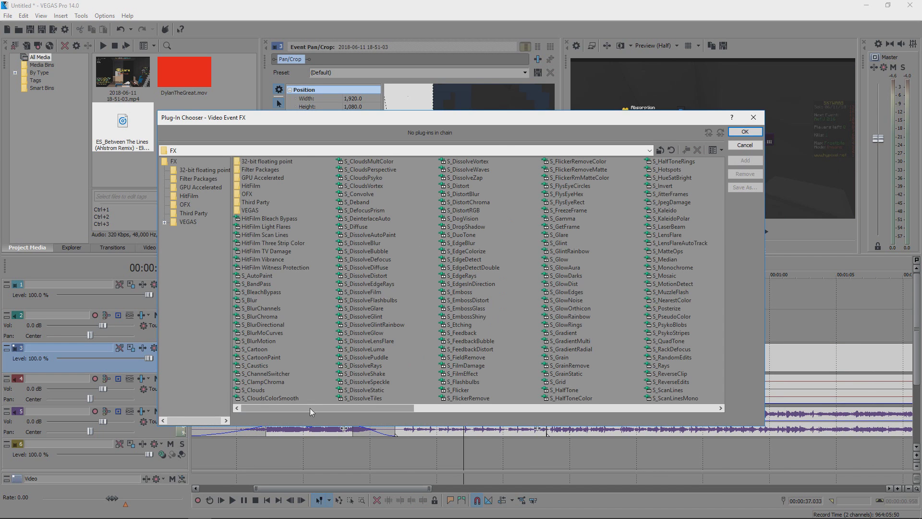
- Add the S_Shake Event FX to the cut-out gameplay section
left_click_drag(311, 411, 528, 403)
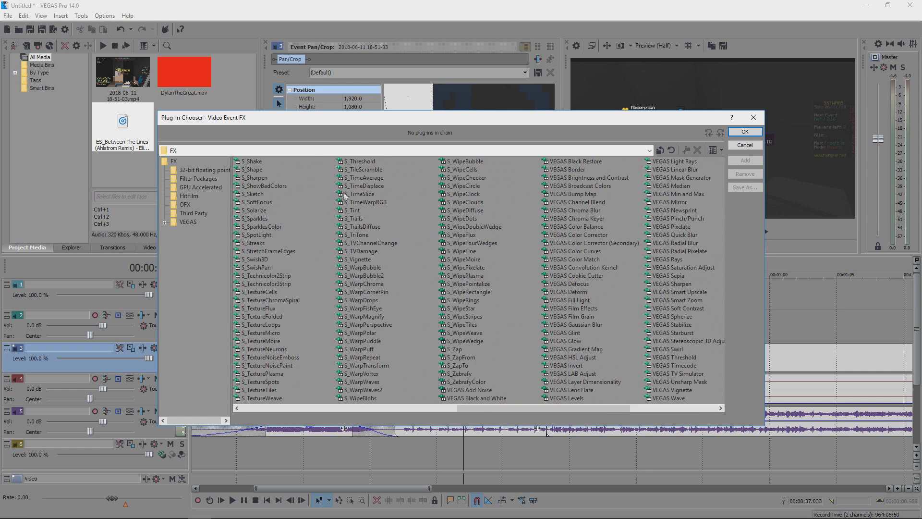
left_click(257, 164)
left_click(745, 160)
left_click(745, 132)
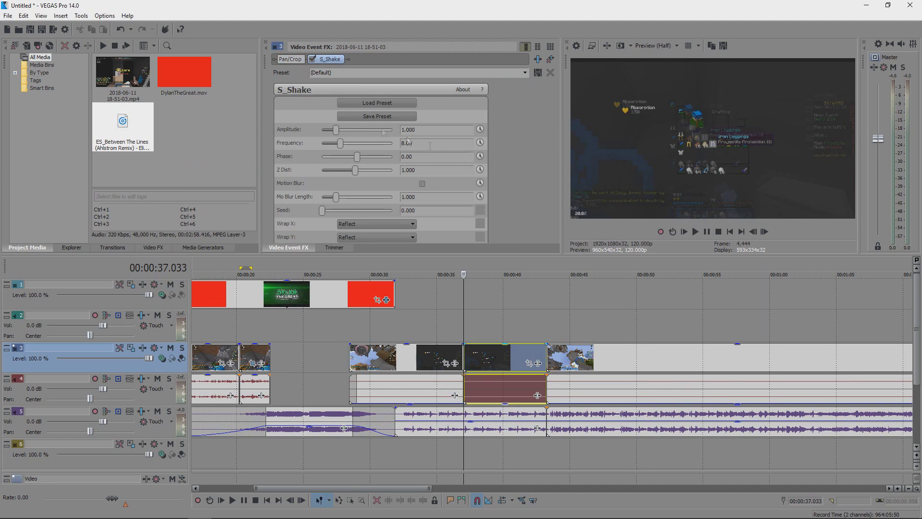
- Turn on motion blur, set Z Dist 0.863 and Amplitude 0.782, then preview from 37.358 s
left_click(486, 327)
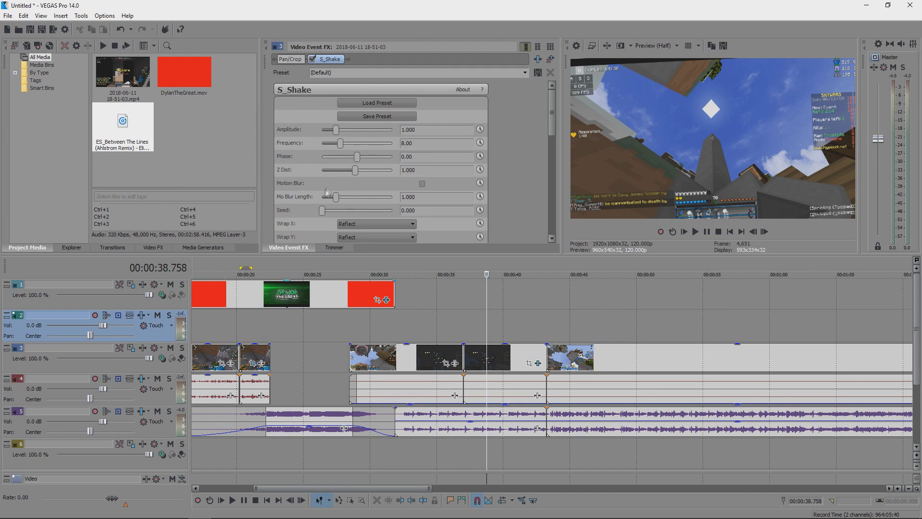
left_click(427, 180)
left_click_drag(355, 169, 351, 169)
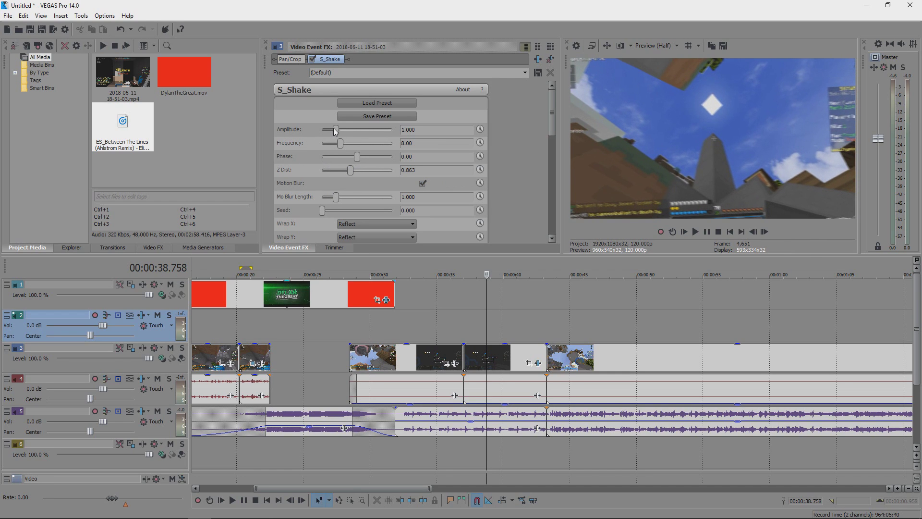
left_click_drag(335, 131, 322, 146)
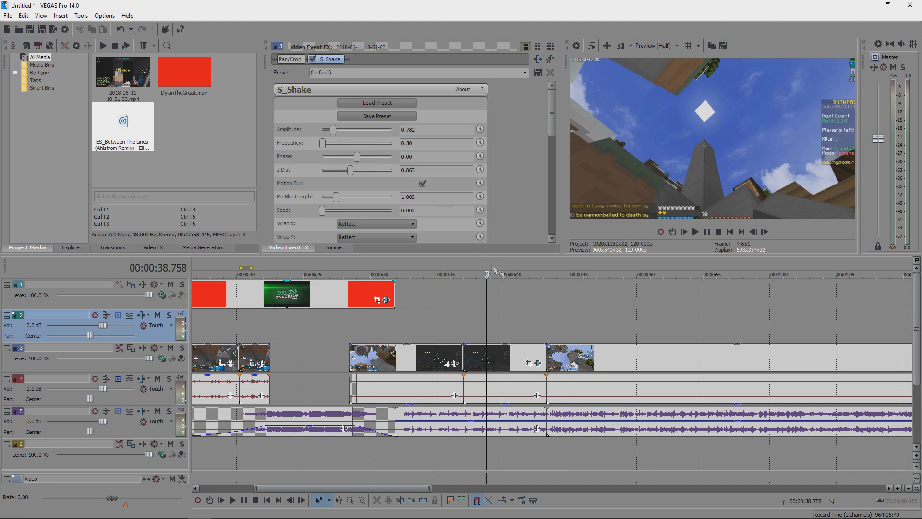
left_click(469, 311)
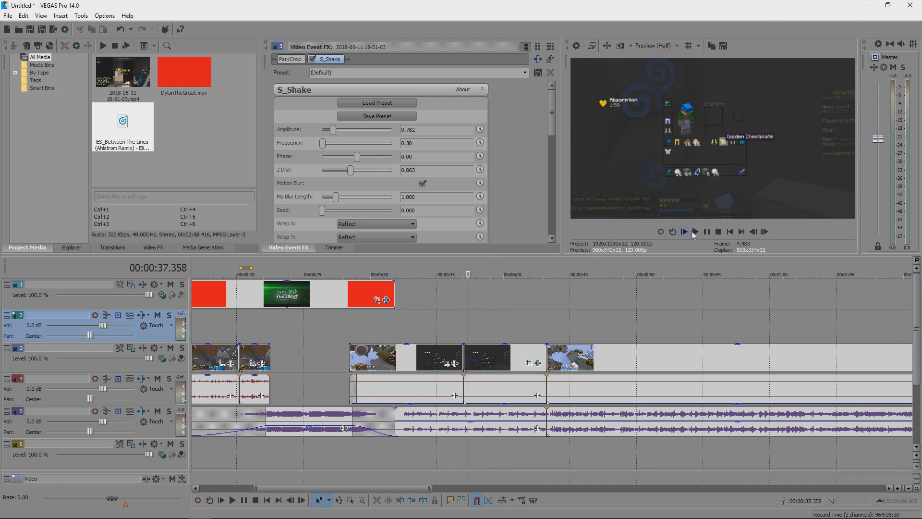
left_click(695, 232)
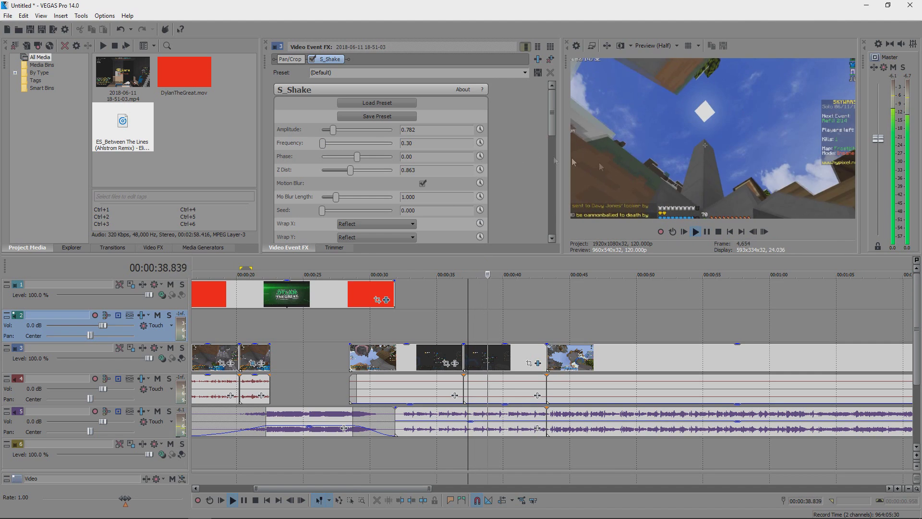
key("Return")
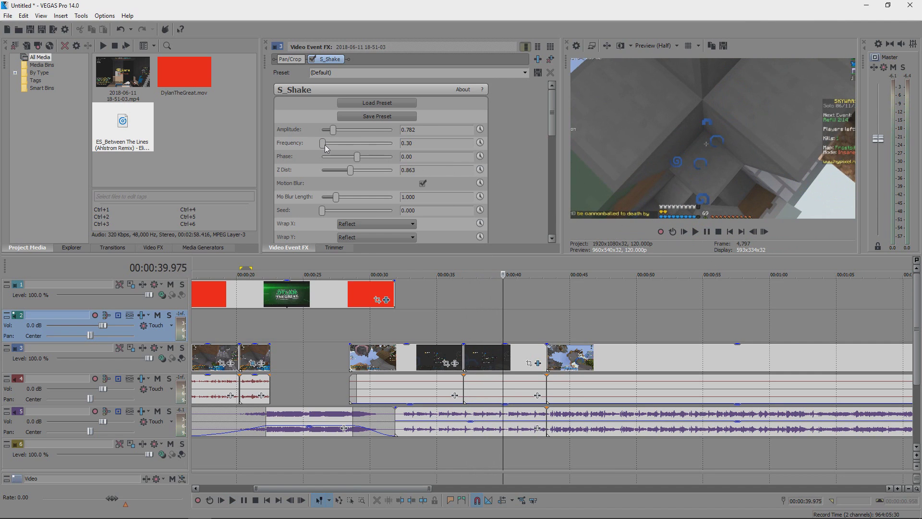
- Raise the shake frequency to 0.91 and amplitude to 1.293, previewing each change
left_click_drag(325, 147, 328, 147)
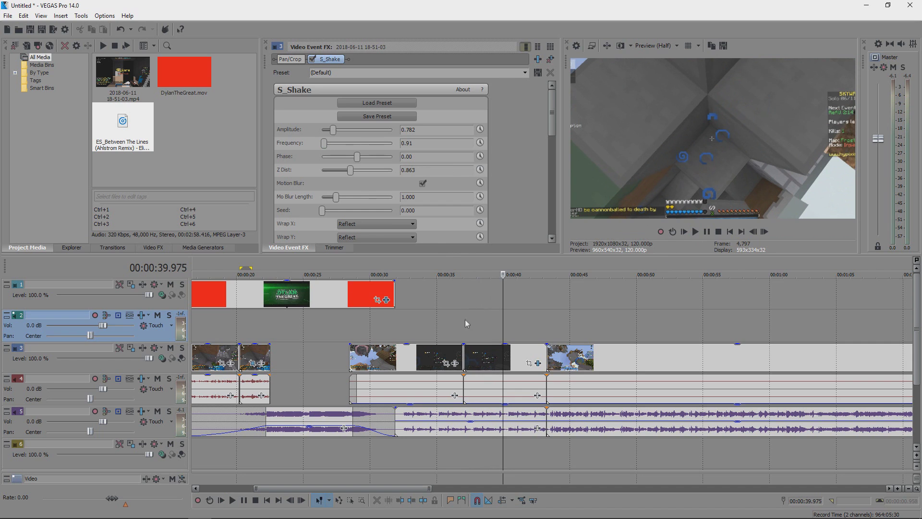
left_click(465, 320)
left_click(695, 232)
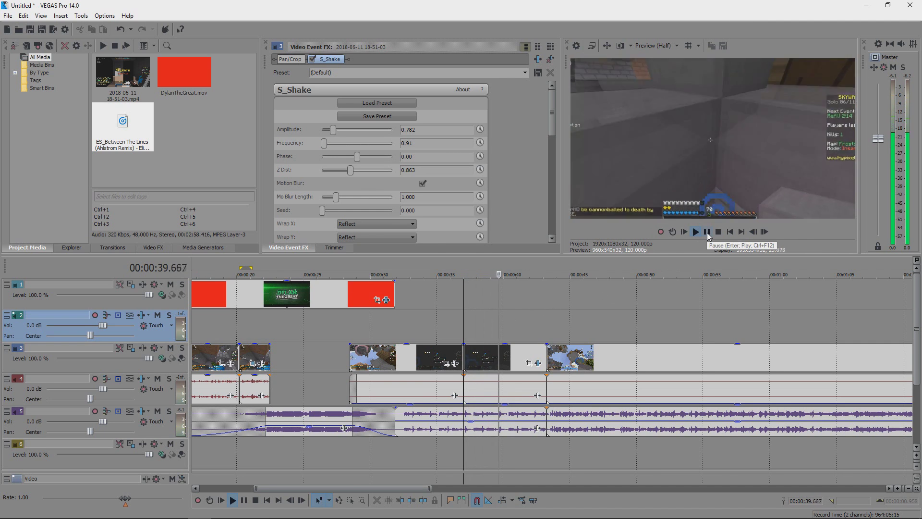
left_click(707, 232)
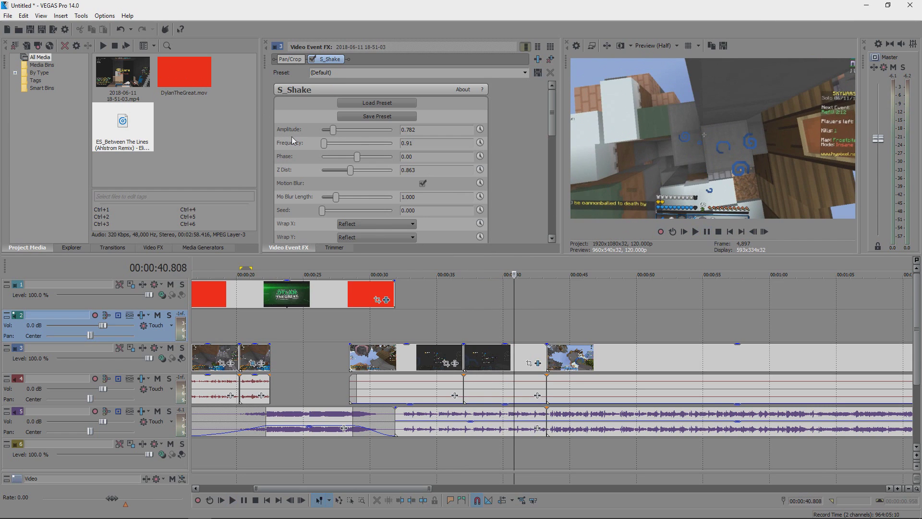
mouse_move(335, 131)
left_mouse_down()
mouse_move(408, 137)
mouse_move(342, 128)
left_mouse_up()
left_click(471, 323)
left_click(696, 232)
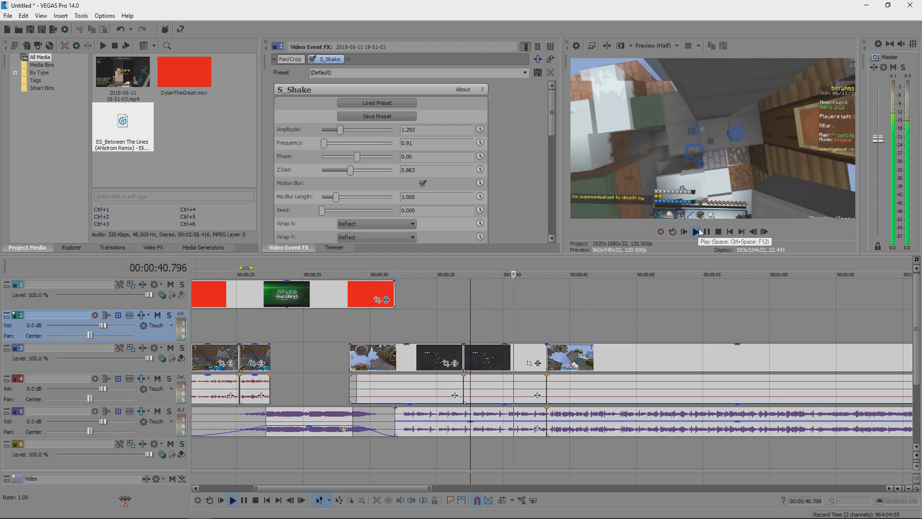
key("Return")
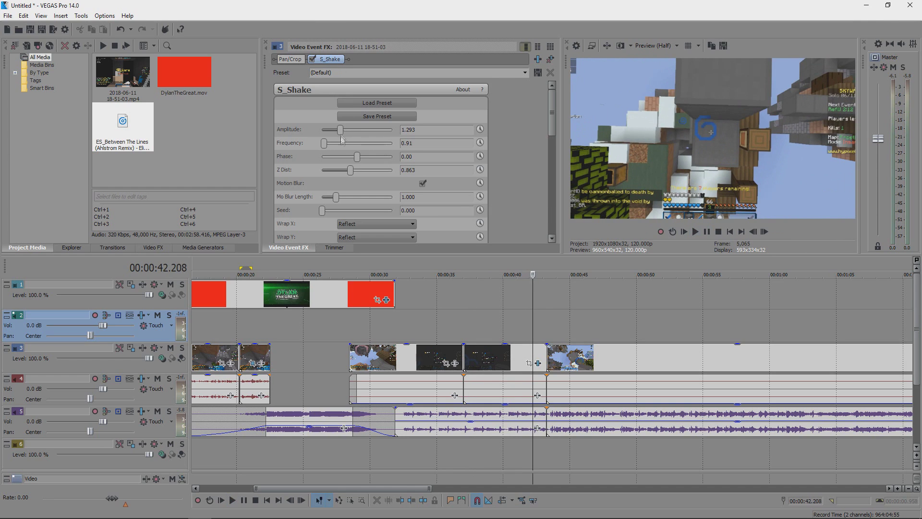
- Push the shake frequency up to 30.00 and preview the faster shake
left_click_drag(325, 143, 496, 149)
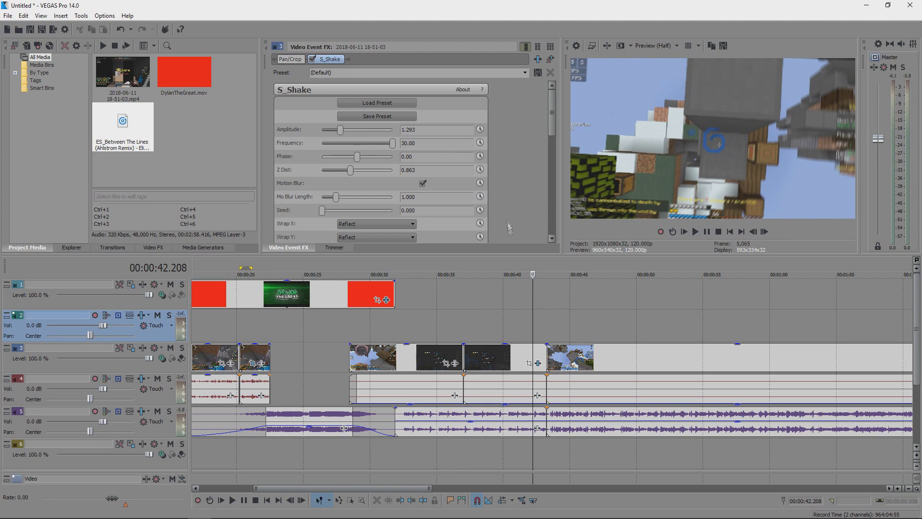
left_click(695, 232)
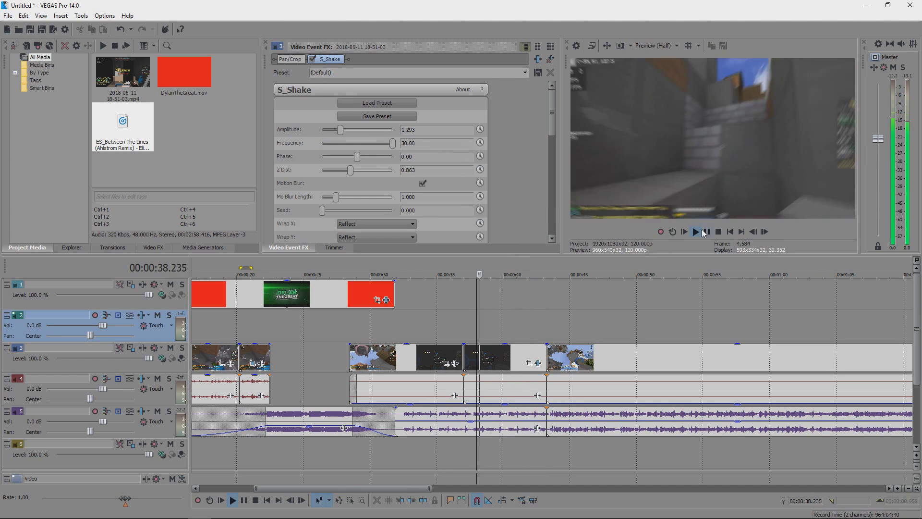
left_click(705, 232)
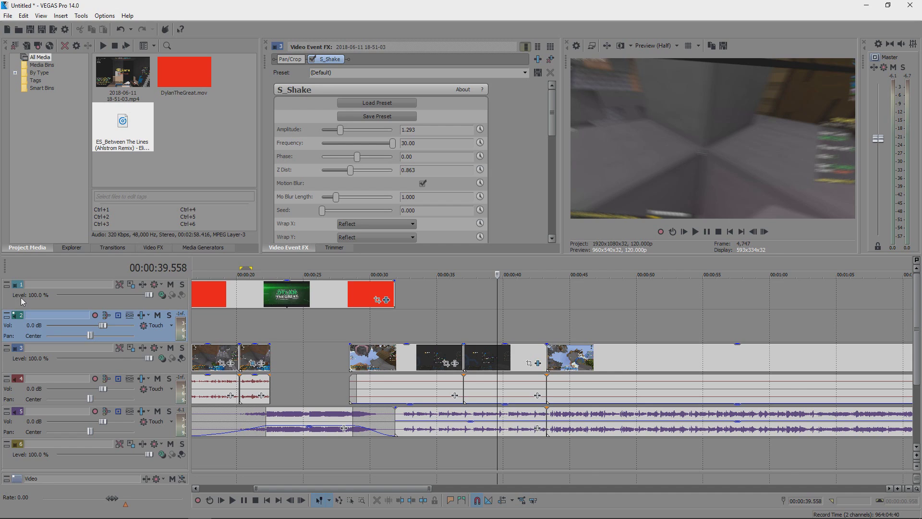
- Place the playhead on the gameplay clip at about 35.5 seconds
scroll(486, 335, "down", 3)
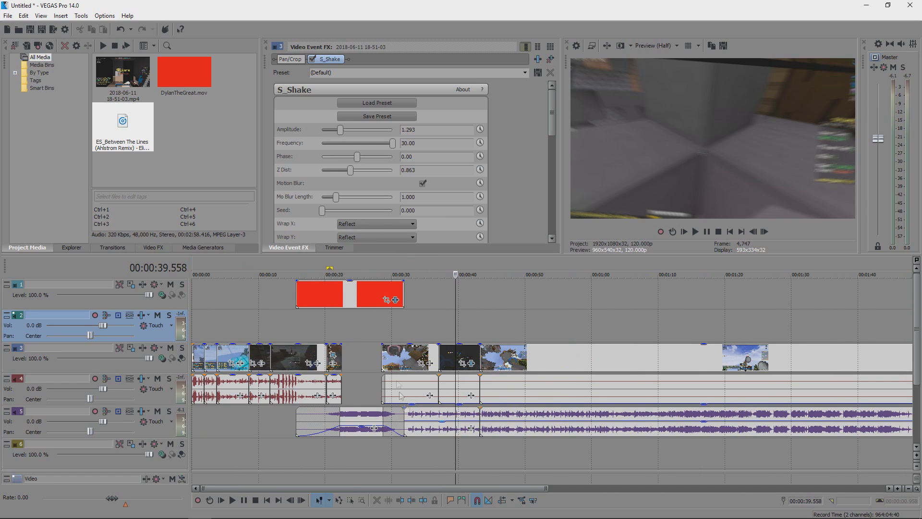
left_click(397, 445)
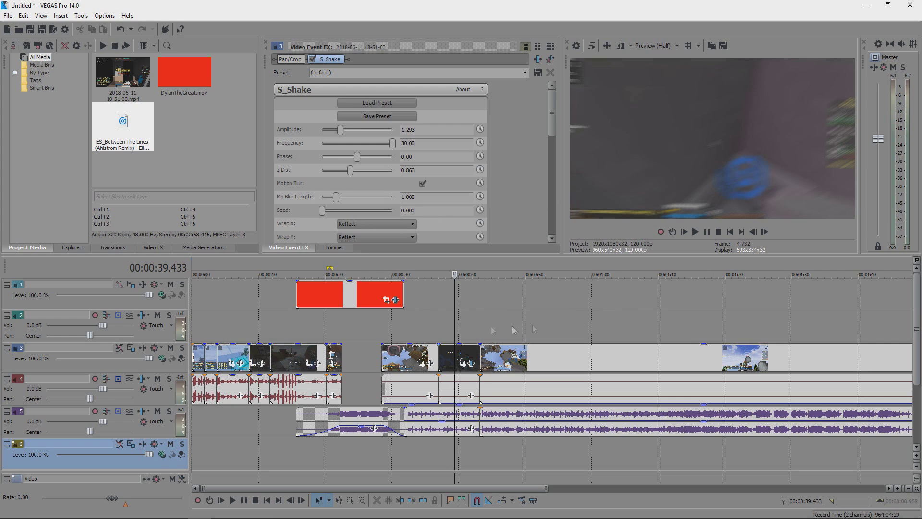
left_click(535, 301)
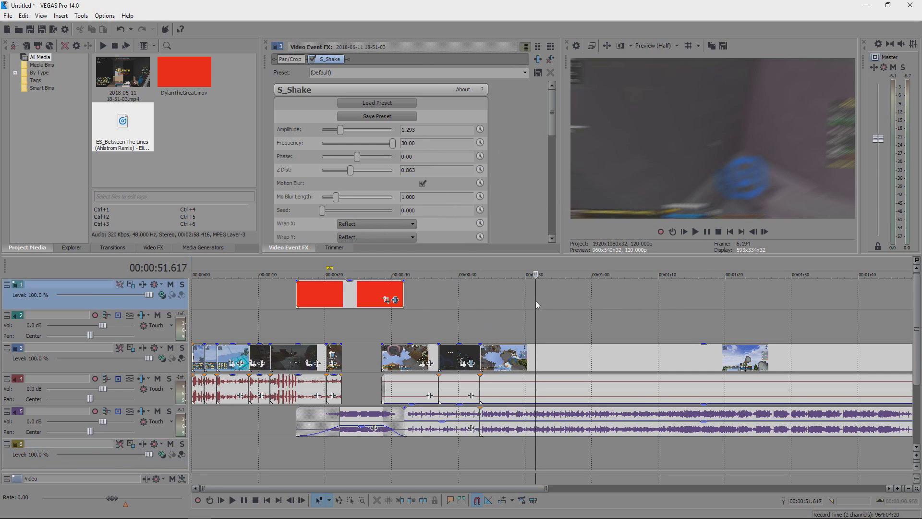
left_click(427, 326)
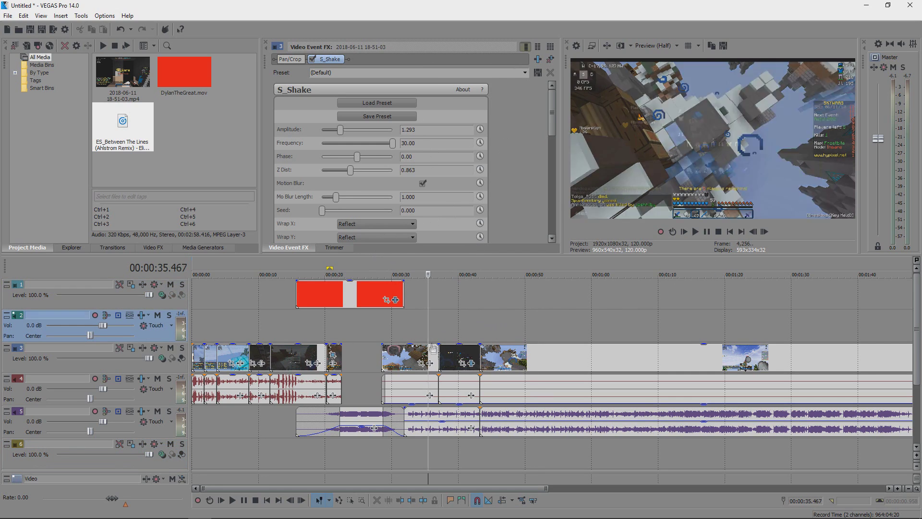
- Add the VEGAS Rays effect to the gameplay clip's Event FX
left_click(421, 363)
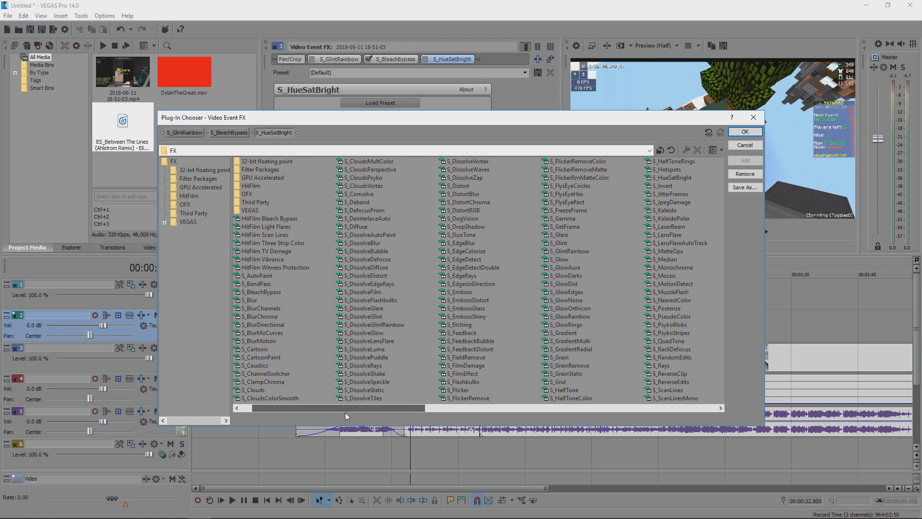
left_click_drag(345, 412, 636, 415)
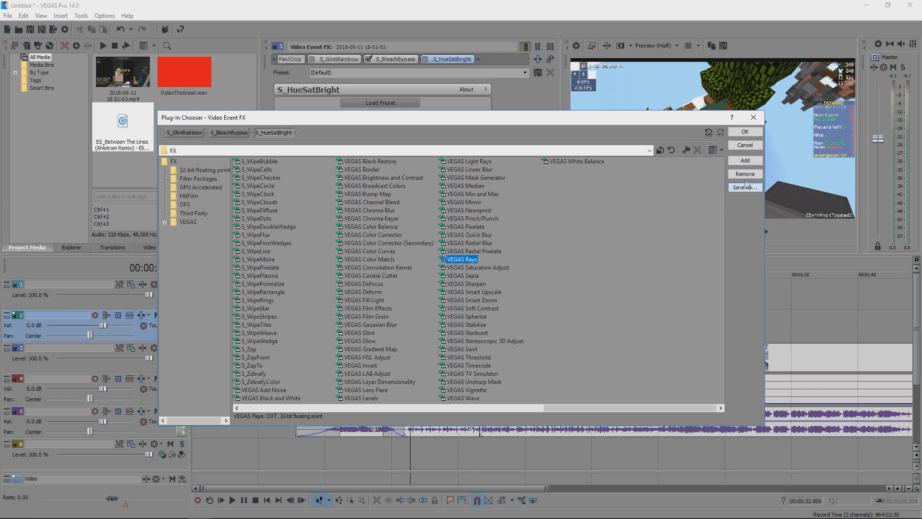
left_click(745, 131)
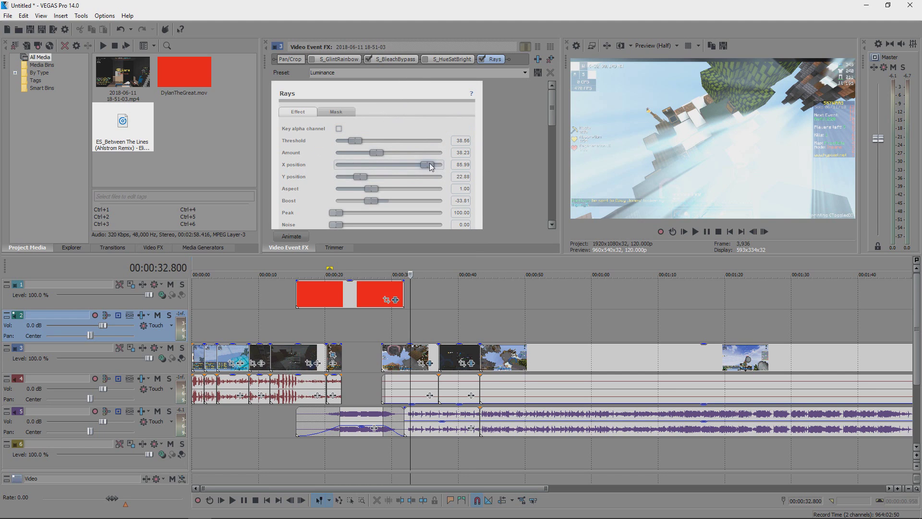
- Position the ray source at X 47.08, Y 74.47 and preview from 31.358 s
mouse_move(431, 166)
left_mouse_down()
mouse_move(382, 164)
mouse_move(388, 176)
mouse_move(424, 168)
left_mouse_up()
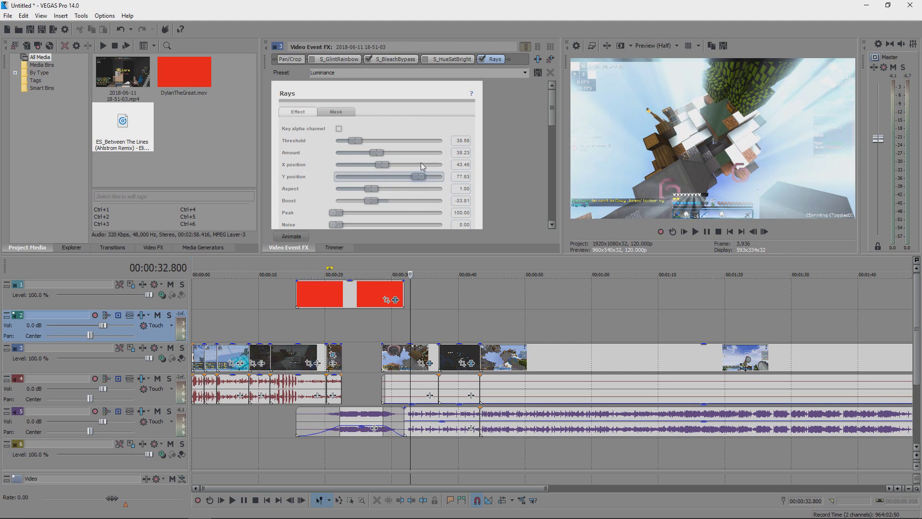
left_click_drag(421, 163, 417, 164)
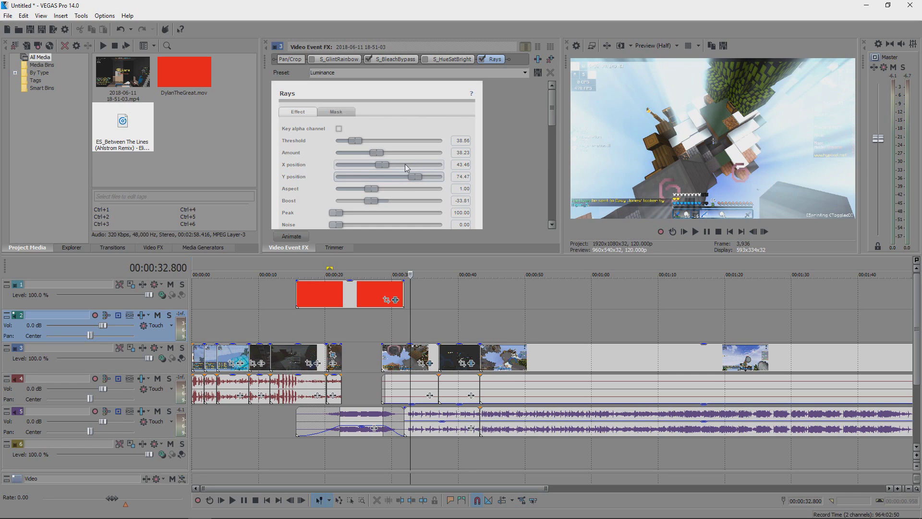
mouse_move(403, 164)
left_mouse_down()
mouse_move(373, 163)
mouse_move(385, 162)
left_mouse_up()
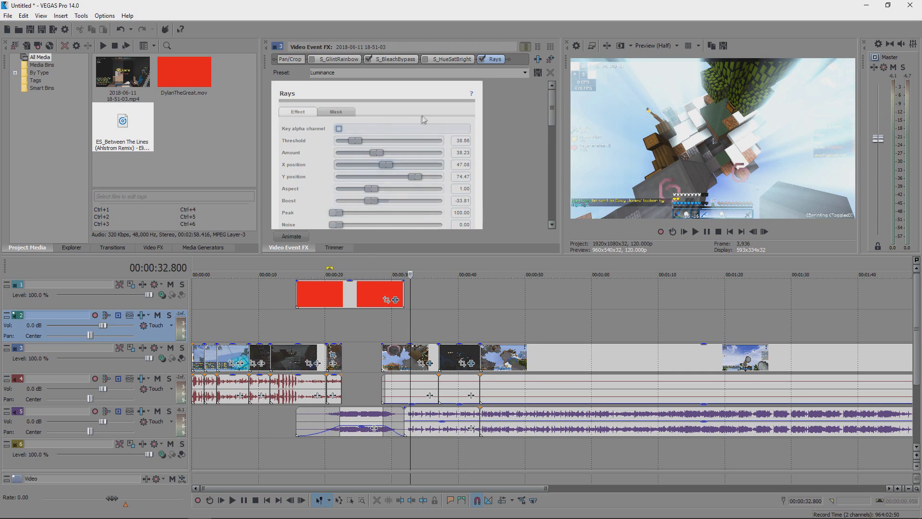
left_click_drag(552, 112, 548, 202)
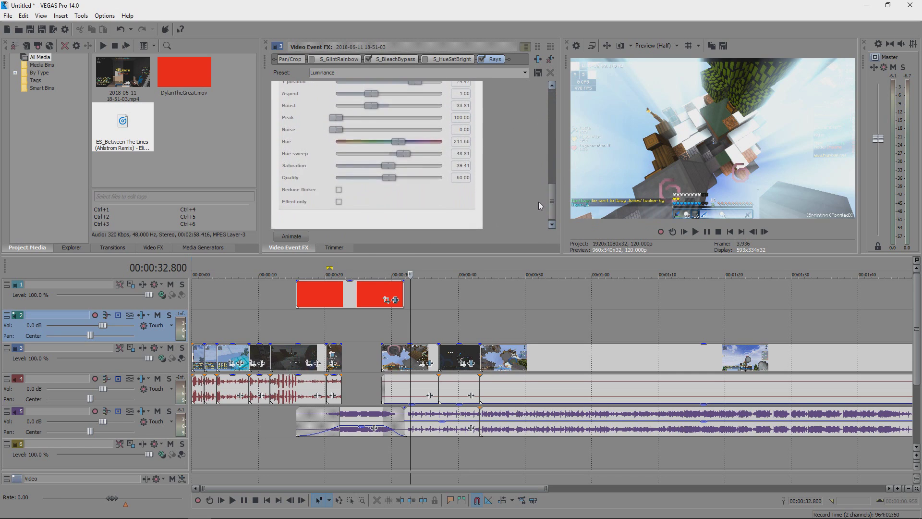
left_click(401, 332)
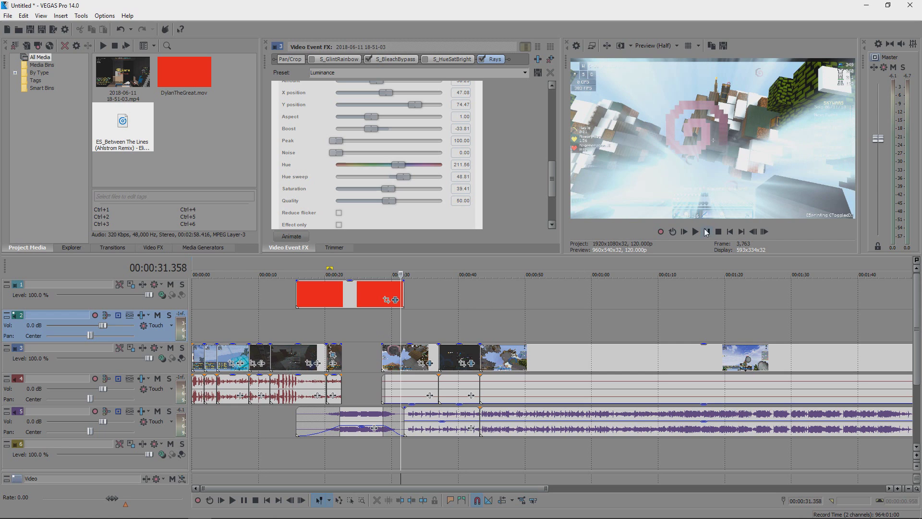
left_click(695, 232)
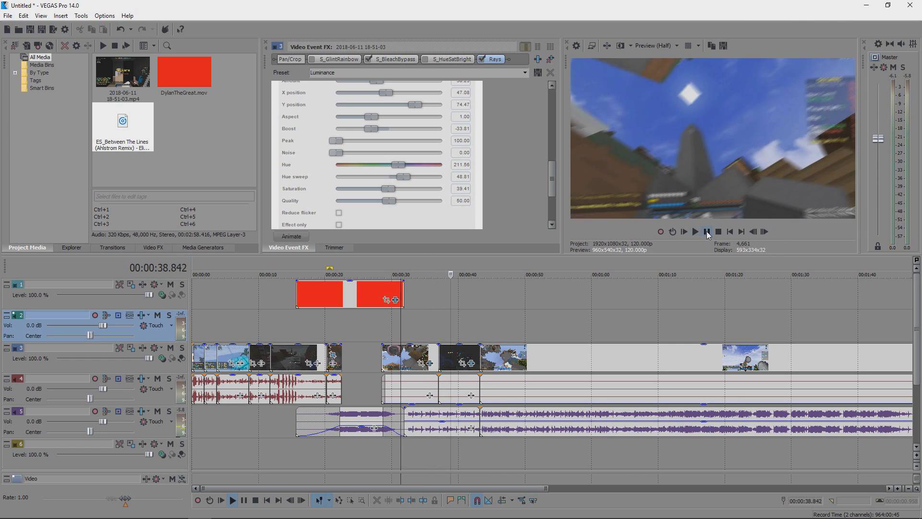
- Pause and zoom out to show the full project, including footage and music past the ending
left_click(707, 232)
scroll(468, 300, "down", 3)
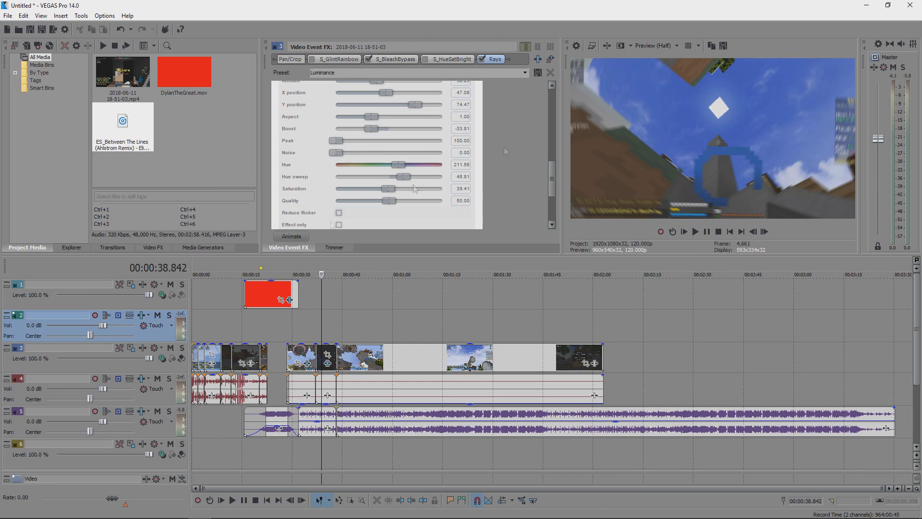
- Delete the leftover gameplay clip and the music running past the ending
left_click(354, 328)
right_click(421, 359)
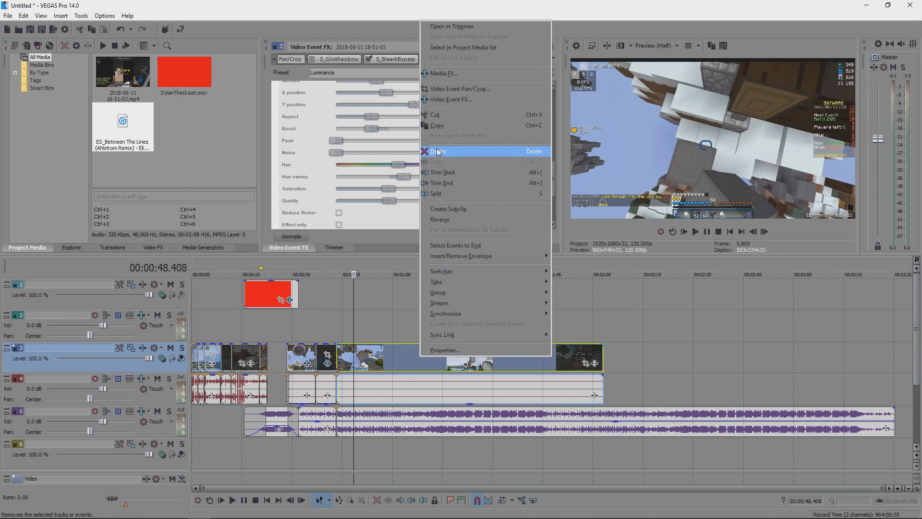
left_click(438, 151)
left_click(411, 422)
right_click(411, 417)
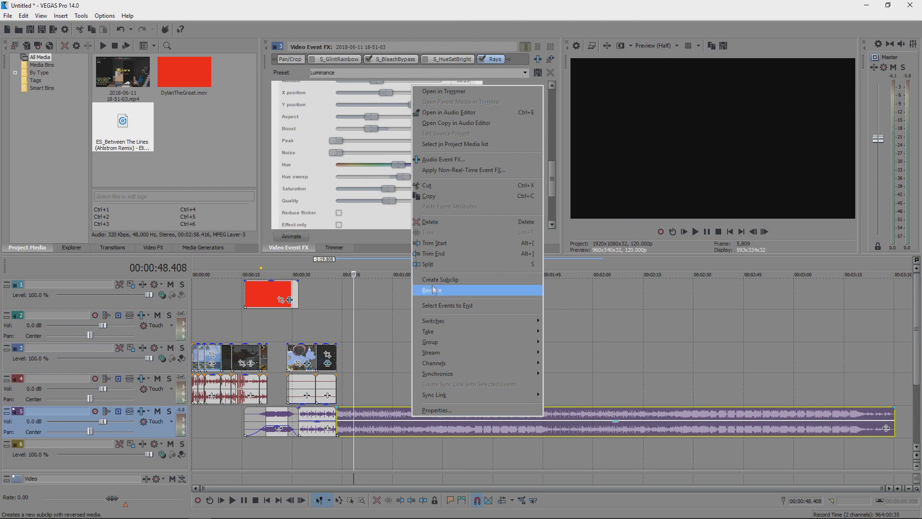
left_click(434, 224)
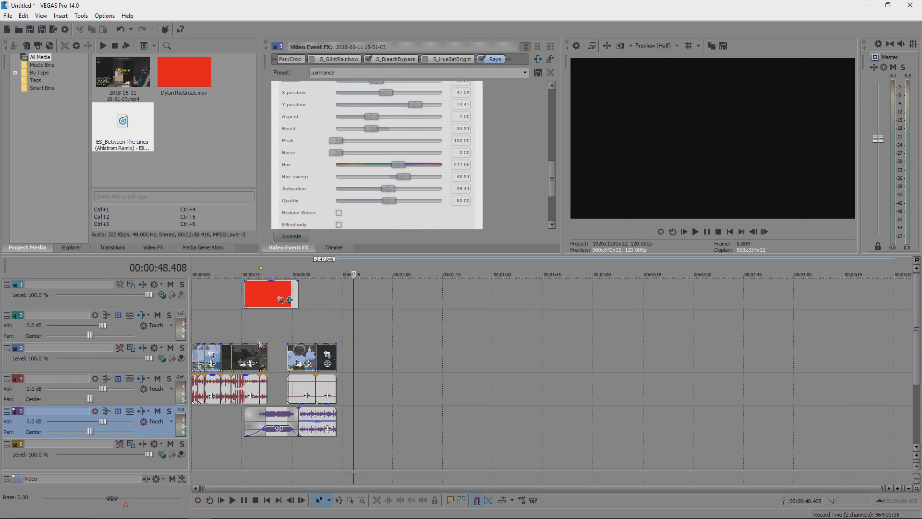
left_click(334, 348)
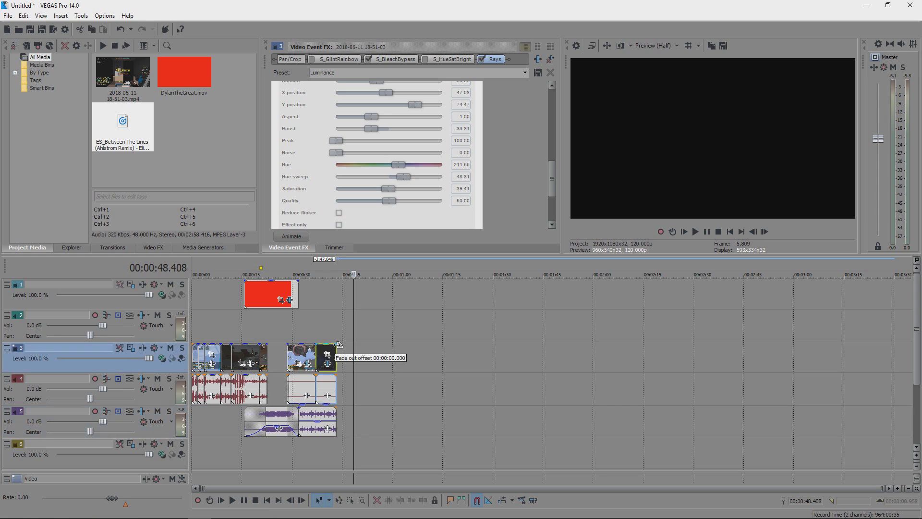
- Move the cursor to 00:00:00 and set the loop region from the start to about 39 s
left_click(200, 322)
scroll(661, 314, "up", 5)
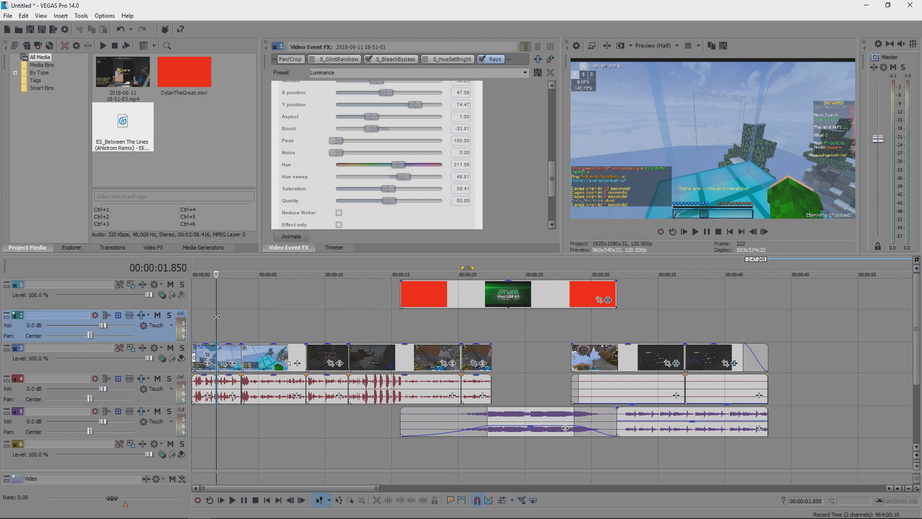
left_click_drag(216, 316, 192, 321)
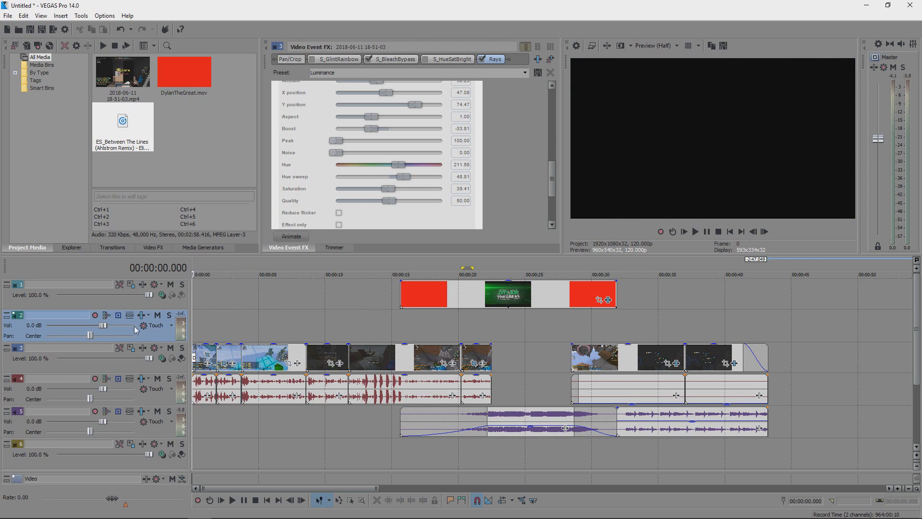
left_click_drag(462, 268, 194, 267)
left_click_drag(470, 269, 718, 267)
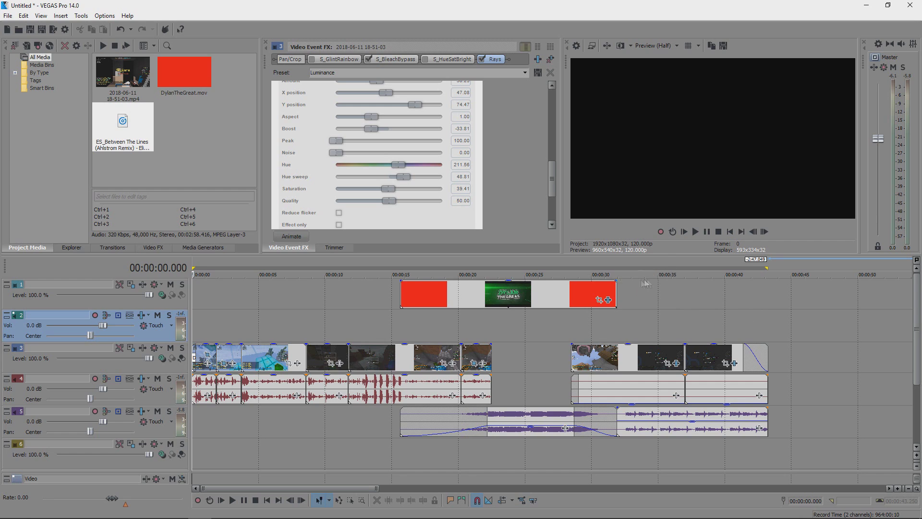
- Start rendering to Untitled.wmv using the New Render Settings template
left_click(8, 15)
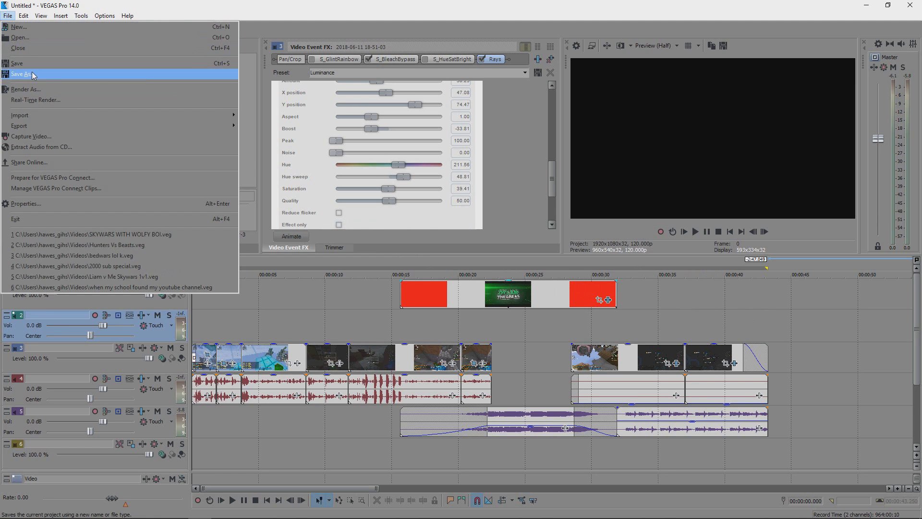
left_click(26, 89)
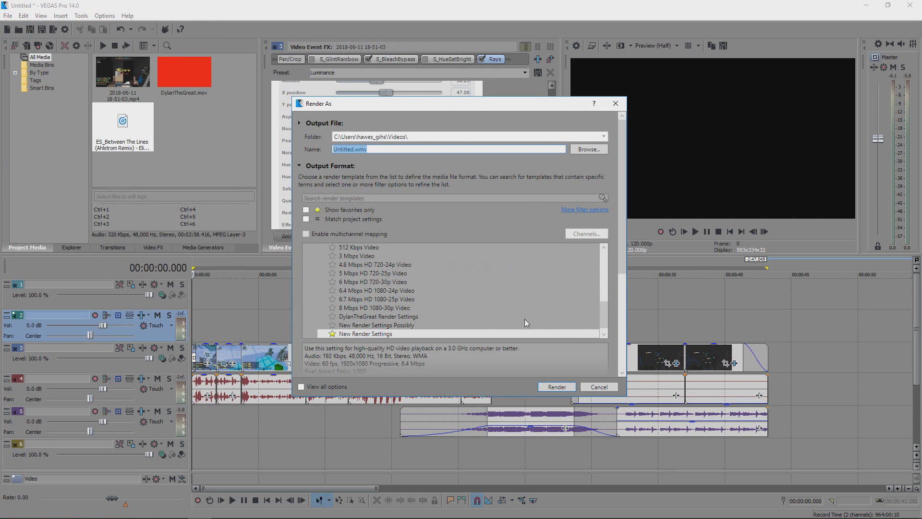
left_click(463, 332)
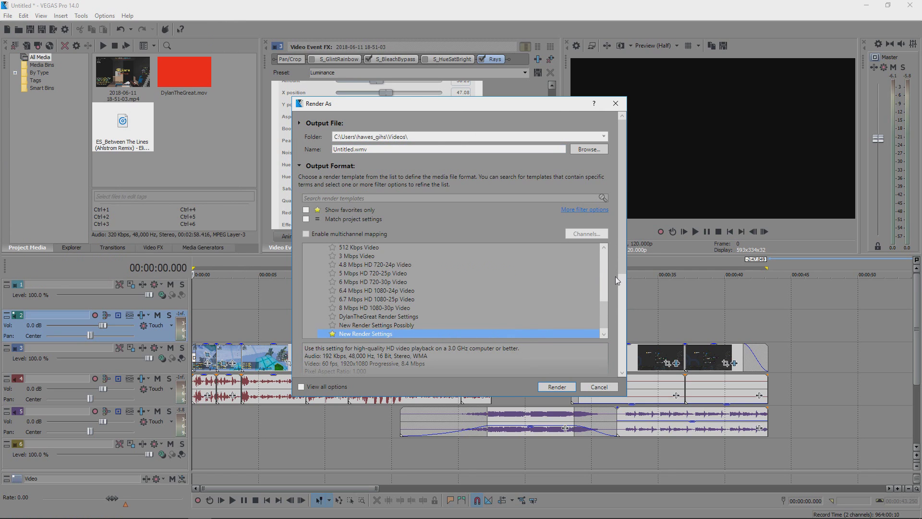
scroll(619, 264, "down", 3)
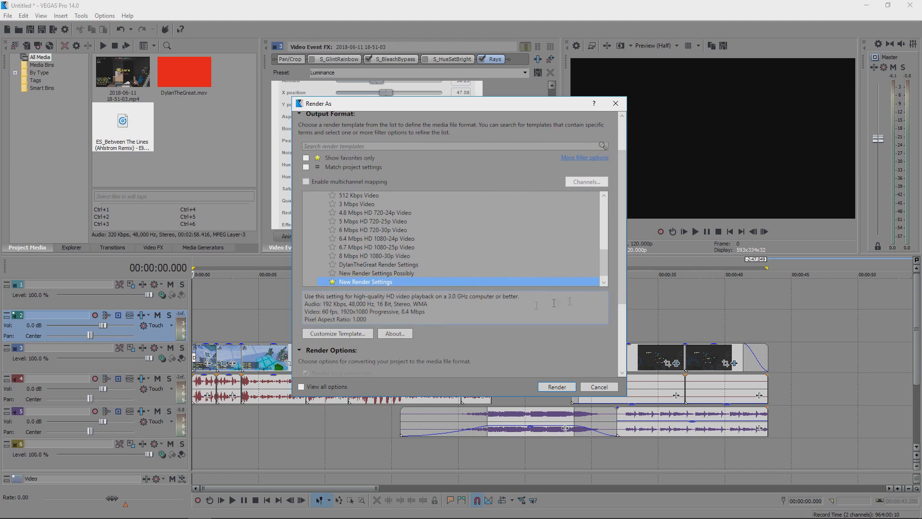
- Customise the template with Windows Media Audio 9.2 at 192 kbps, 48 kHz stereo, and 60 fps video
left_click(340, 336)
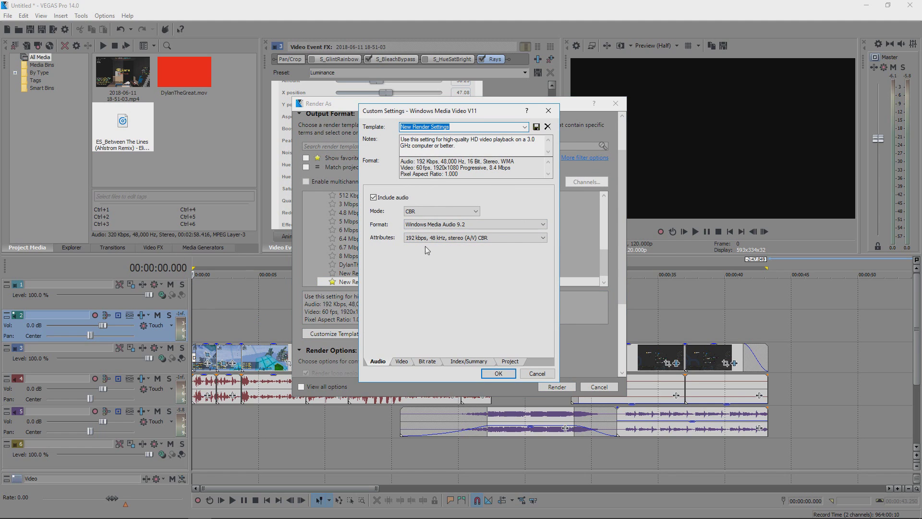
left_click(433, 225)
left_click(432, 225)
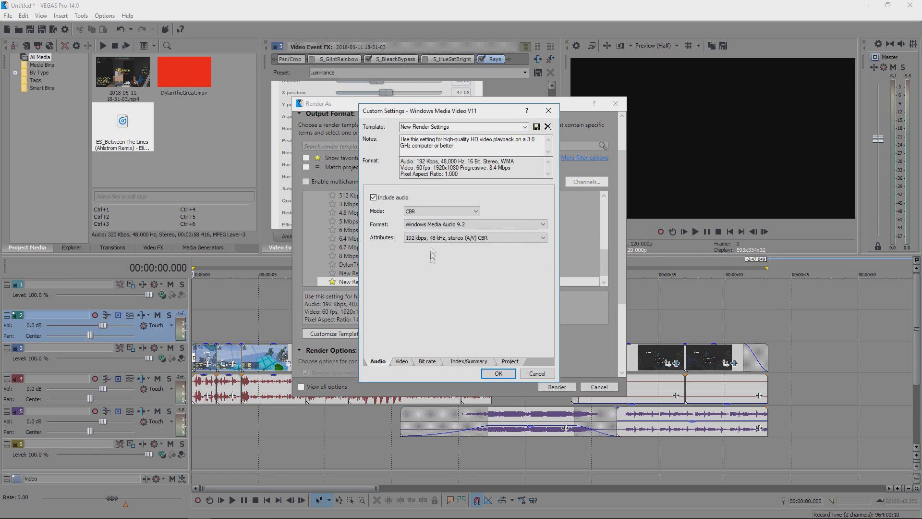
left_click(450, 238)
left_click(451, 238)
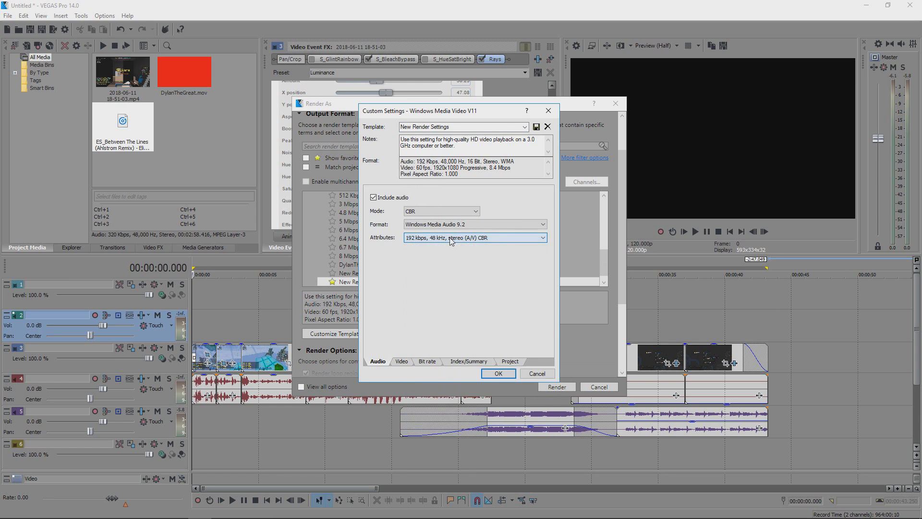
left_click(403, 362)
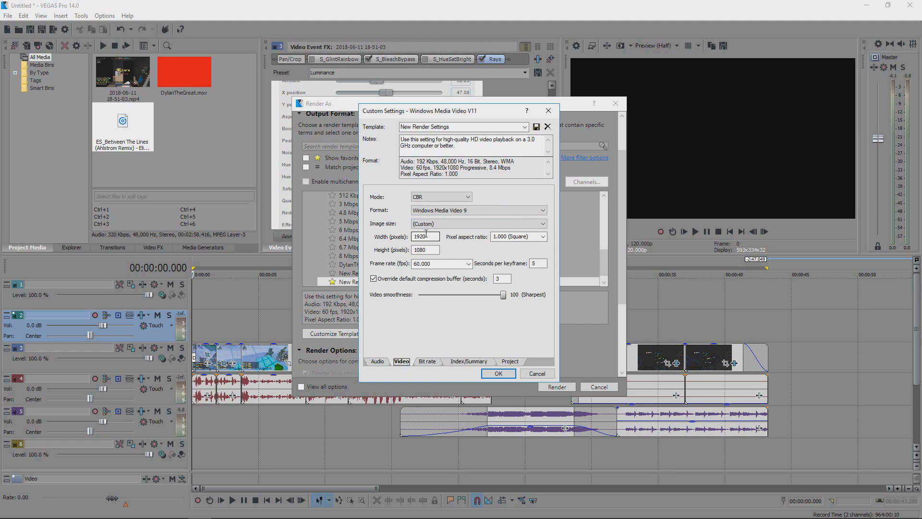
key("Tab")
left_click(468, 263)
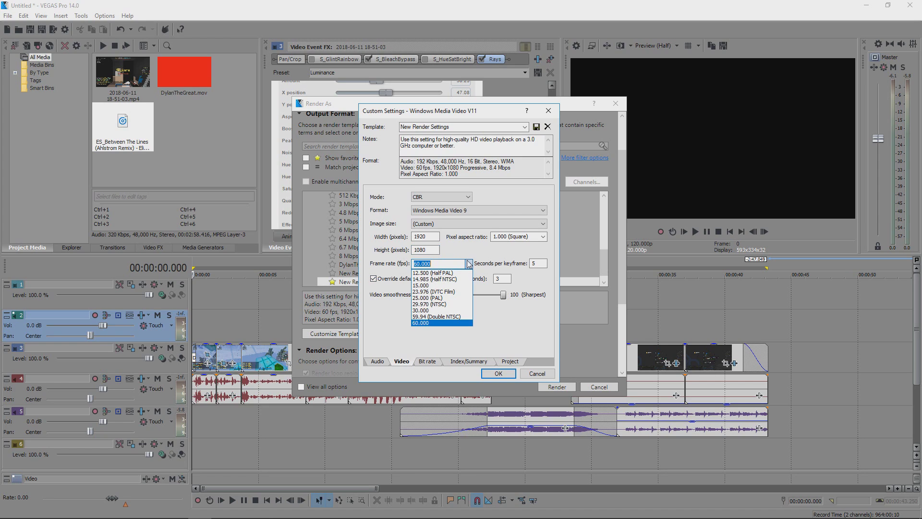
left_click(469, 264)
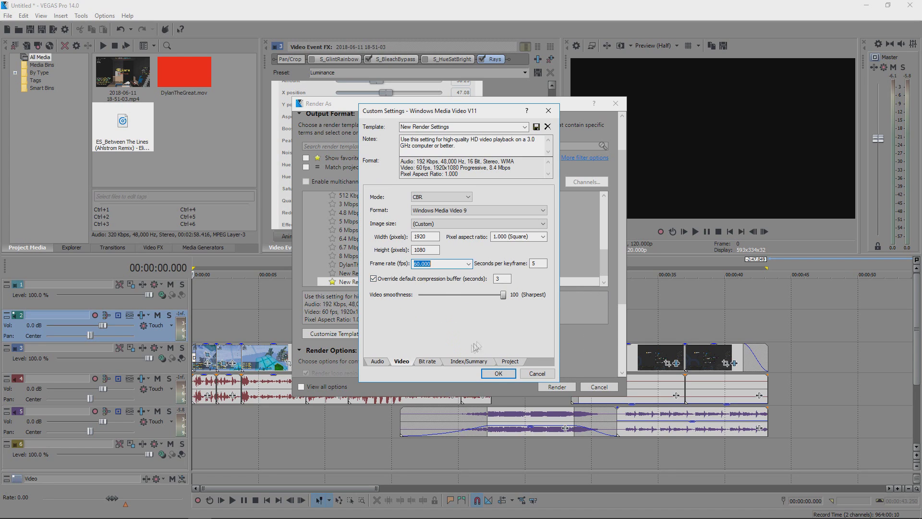
- Keep Best rendering quality, project 3D mode and Default colour space, then confirm the template
left_click(428, 362)
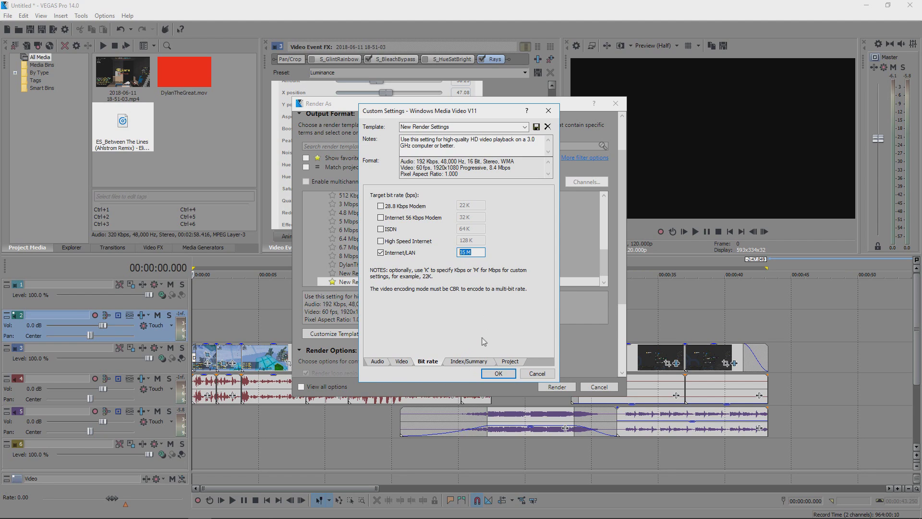
left_click(459, 362)
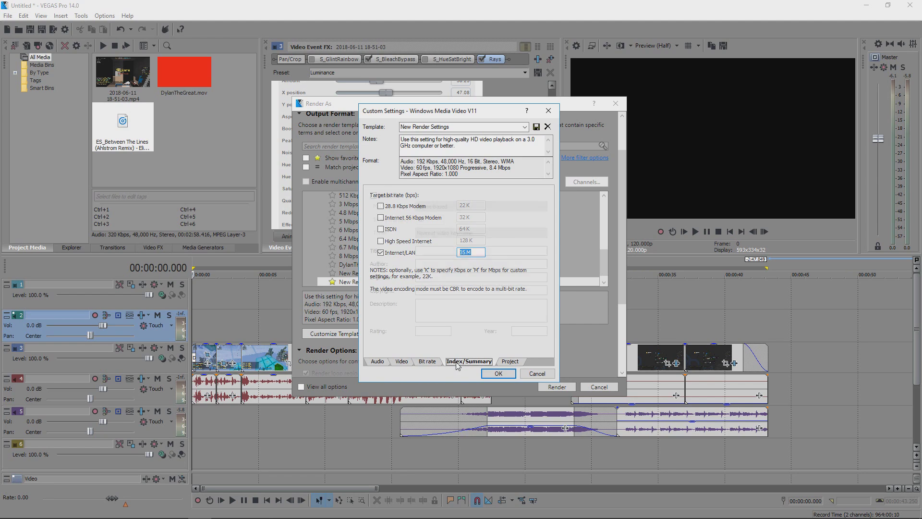
left_click(507, 362)
left_click(473, 195)
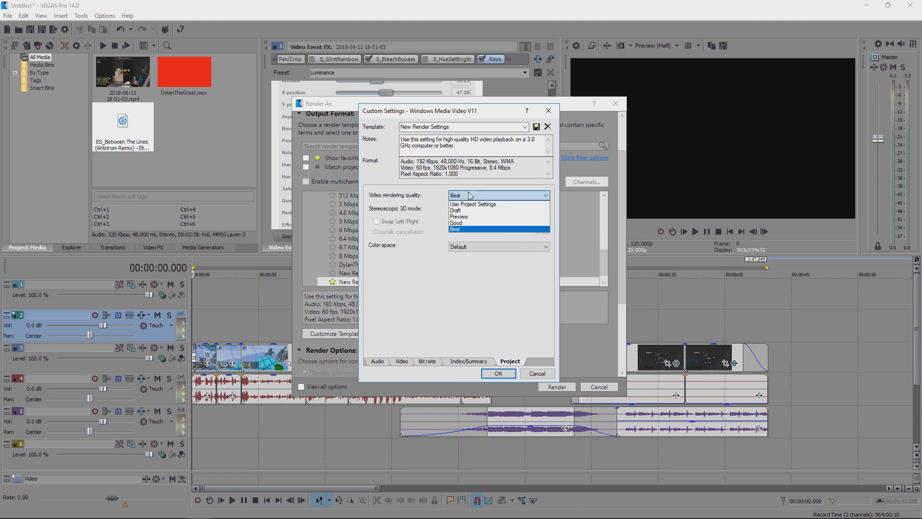
left_click(468, 195)
left_click(457, 209)
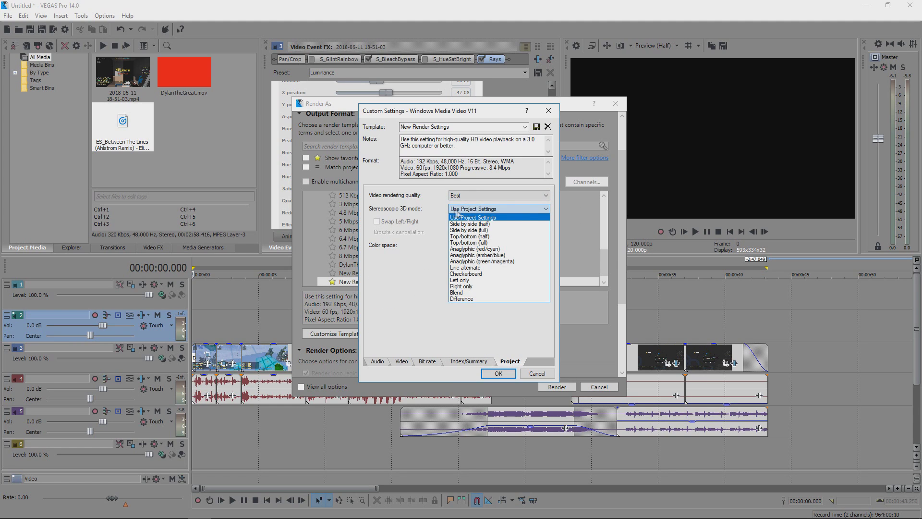
left_click(493, 217)
left_click(473, 246)
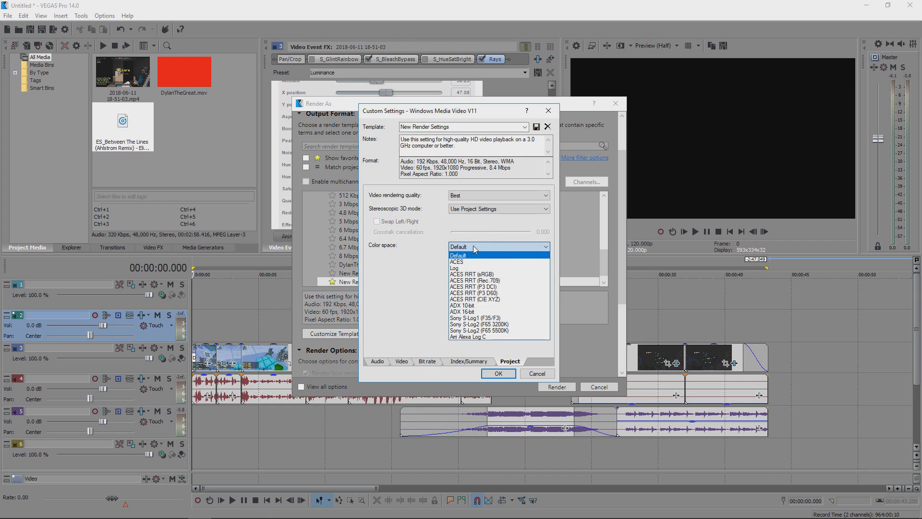
left_click(474, 247)
left_click(498, 373)
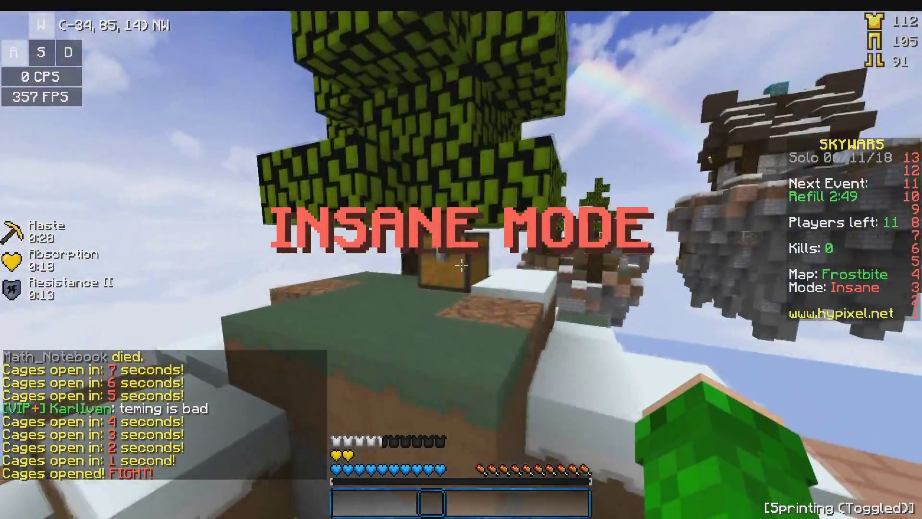
- Play the rendered Untitled.wmv full screen from the INSANE MODE title
right_click(461, 265)
left_click(461, 180, "shift")
left_click(435, 232, "shift")
left_click(565, 181, "shift")
key("e")
key("e")
left_click(513, 361, "shift")
key("1")
key("2")
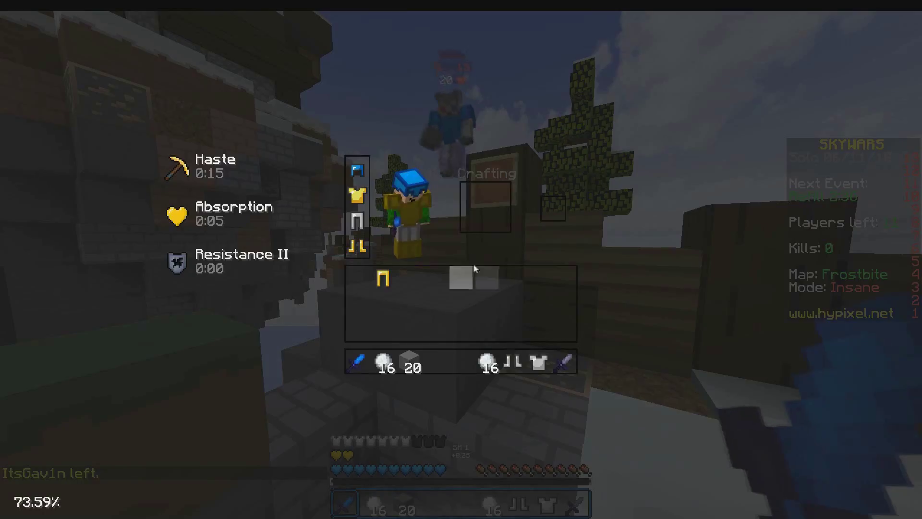
key("e")
left_click(462, 259)
left_click(461, 259)
left_click(461, 265)
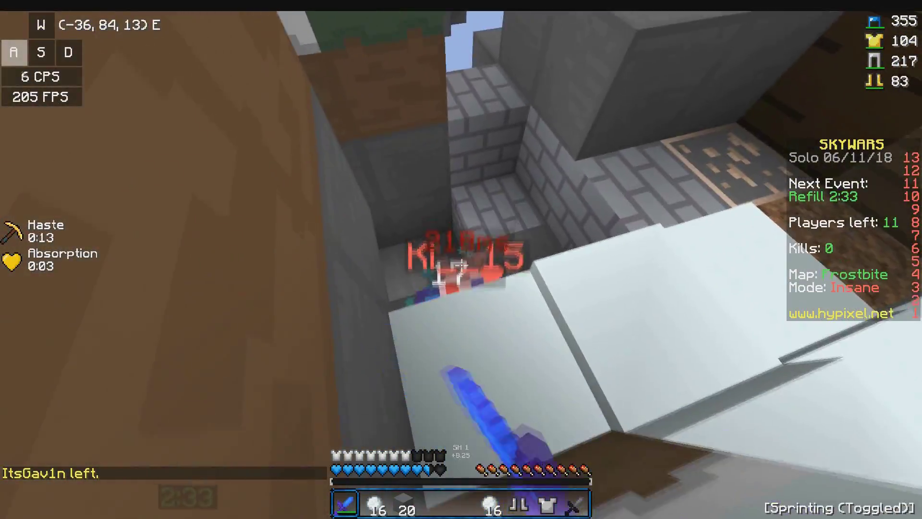
left_click(461, 265)
left_click(461, 264)
left_click(461, 265)
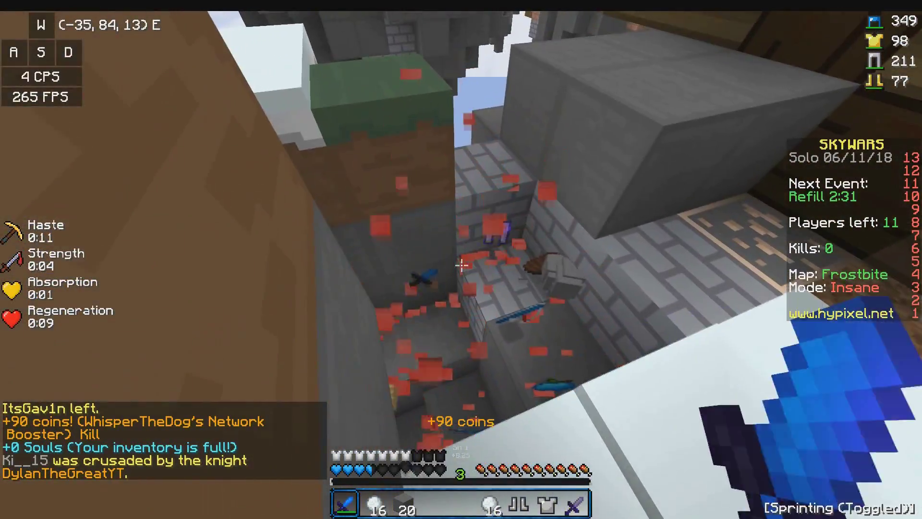
- Keep watching the rendered clip until the first kill message appears in chat
scroll(461, 265, "down", 7)
key("e")
left_click(357, 195, "shift")
left_click(539, 362, "shift")
key("e")
key("e")
left_click(357, 247, "shift")
left_click(513, 362, "shift")
key("e")
key("6")
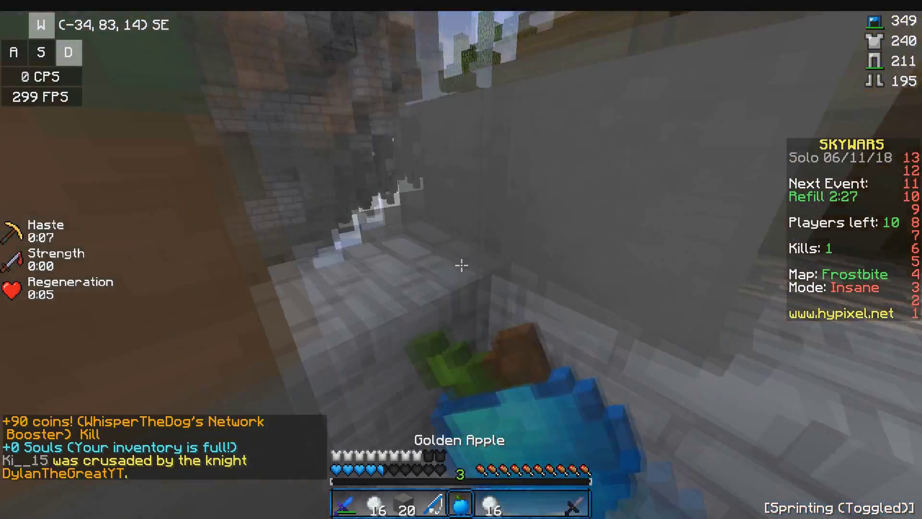